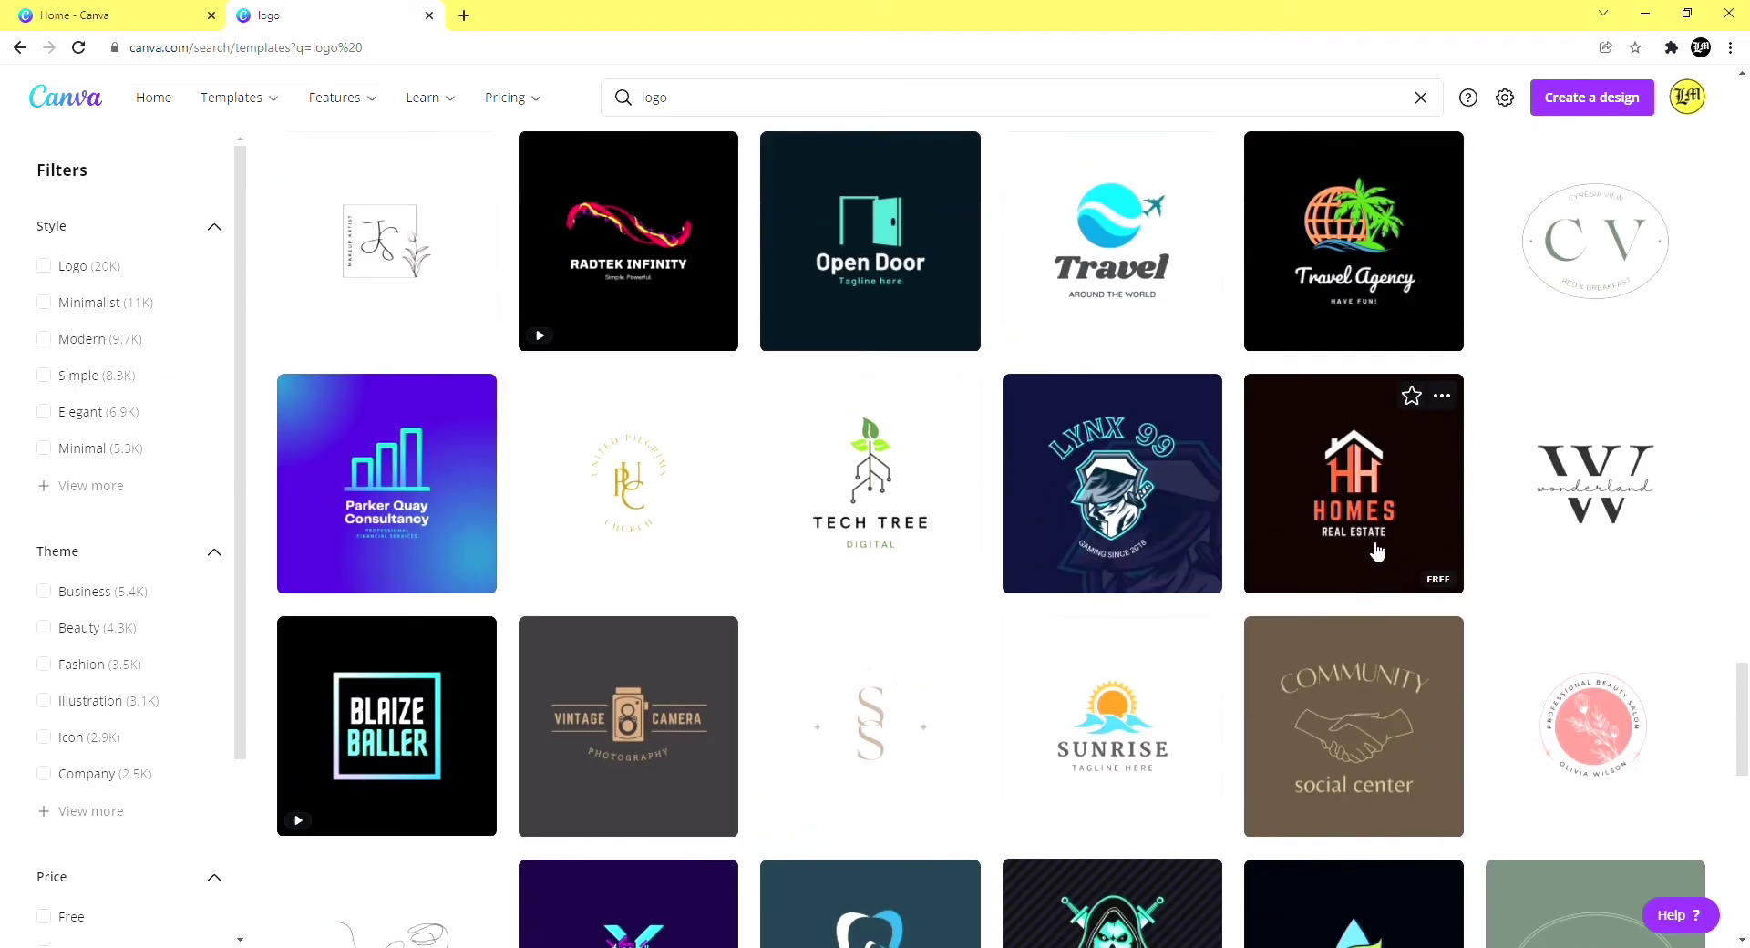
Browse the logo templates and open the dark K letter "Creative" template with orange stripes for editing.
scroll(1377, 547, "up", 15)
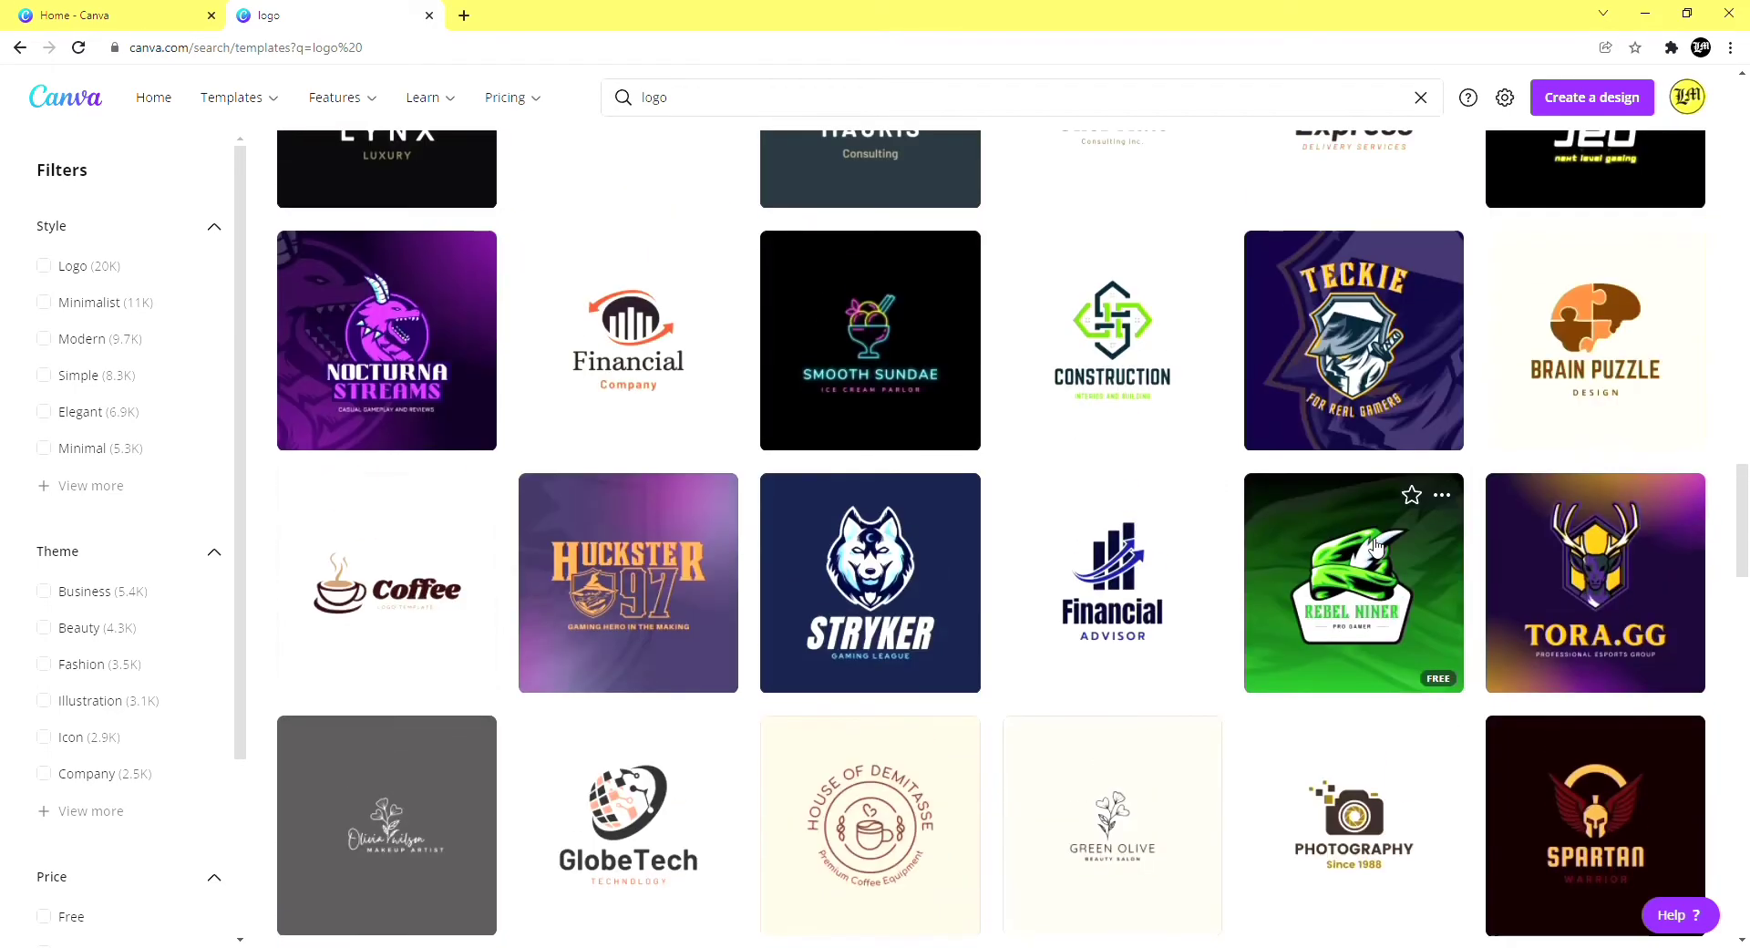
scroll(1377, 547, "up", 8)
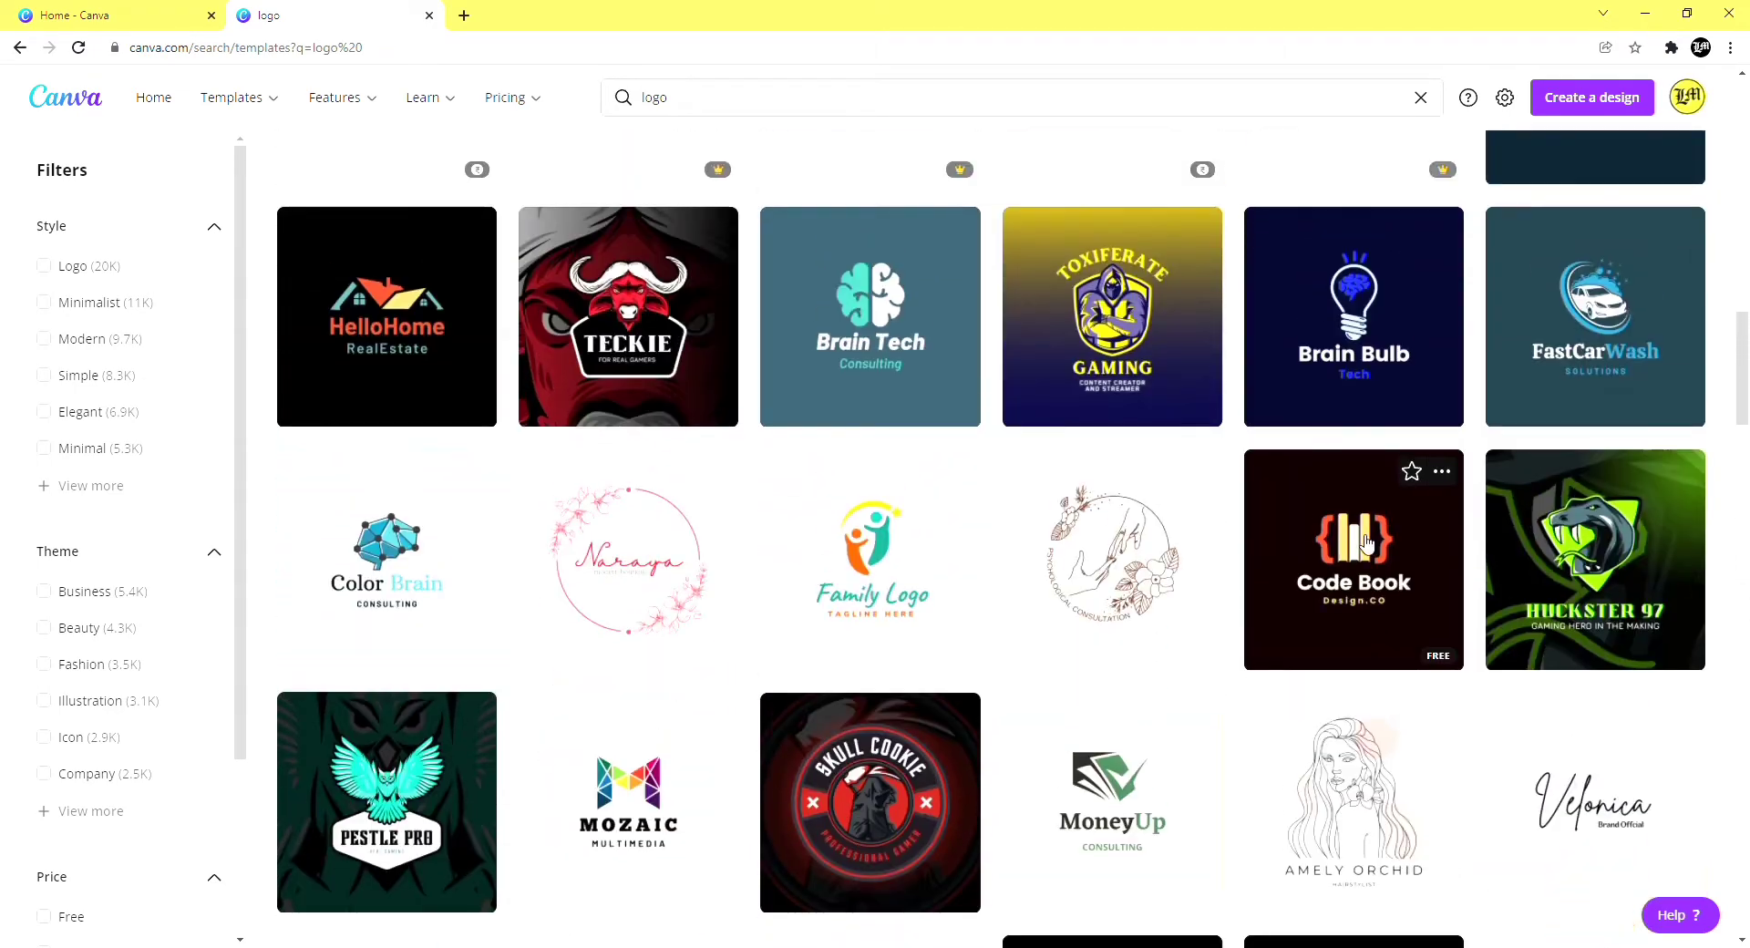
scroll(1352, 541, "up", 8)
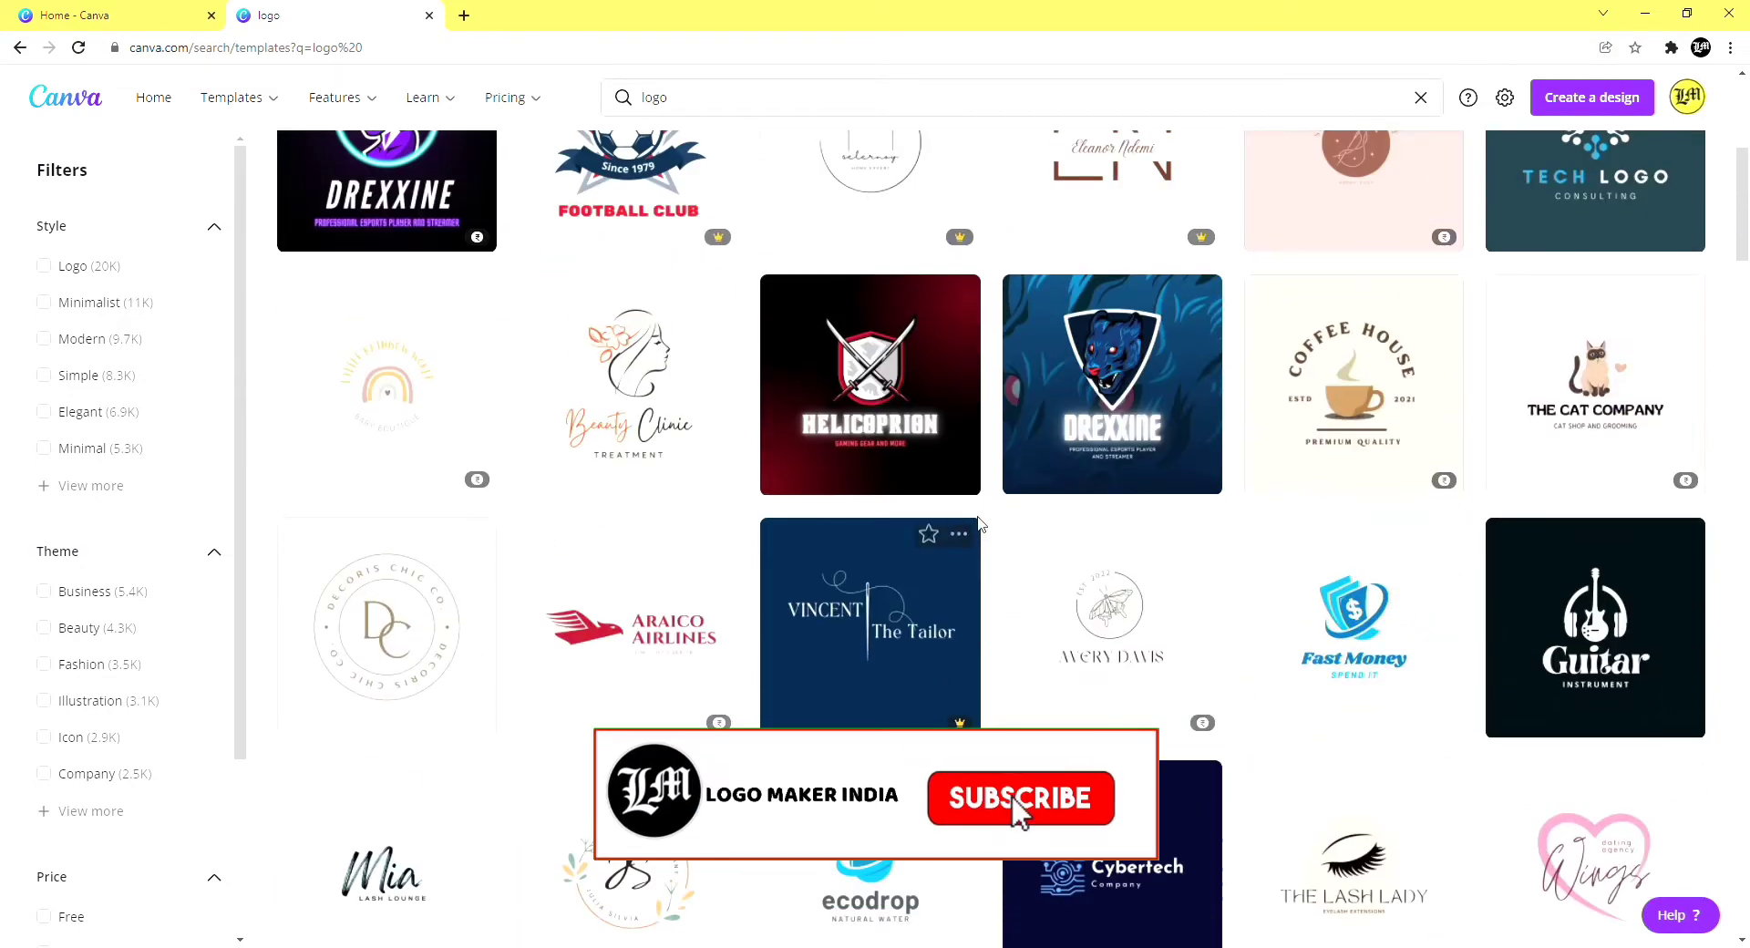
scroll(986, 526, "up", 3)
scroll(817, 489, "up", 3)
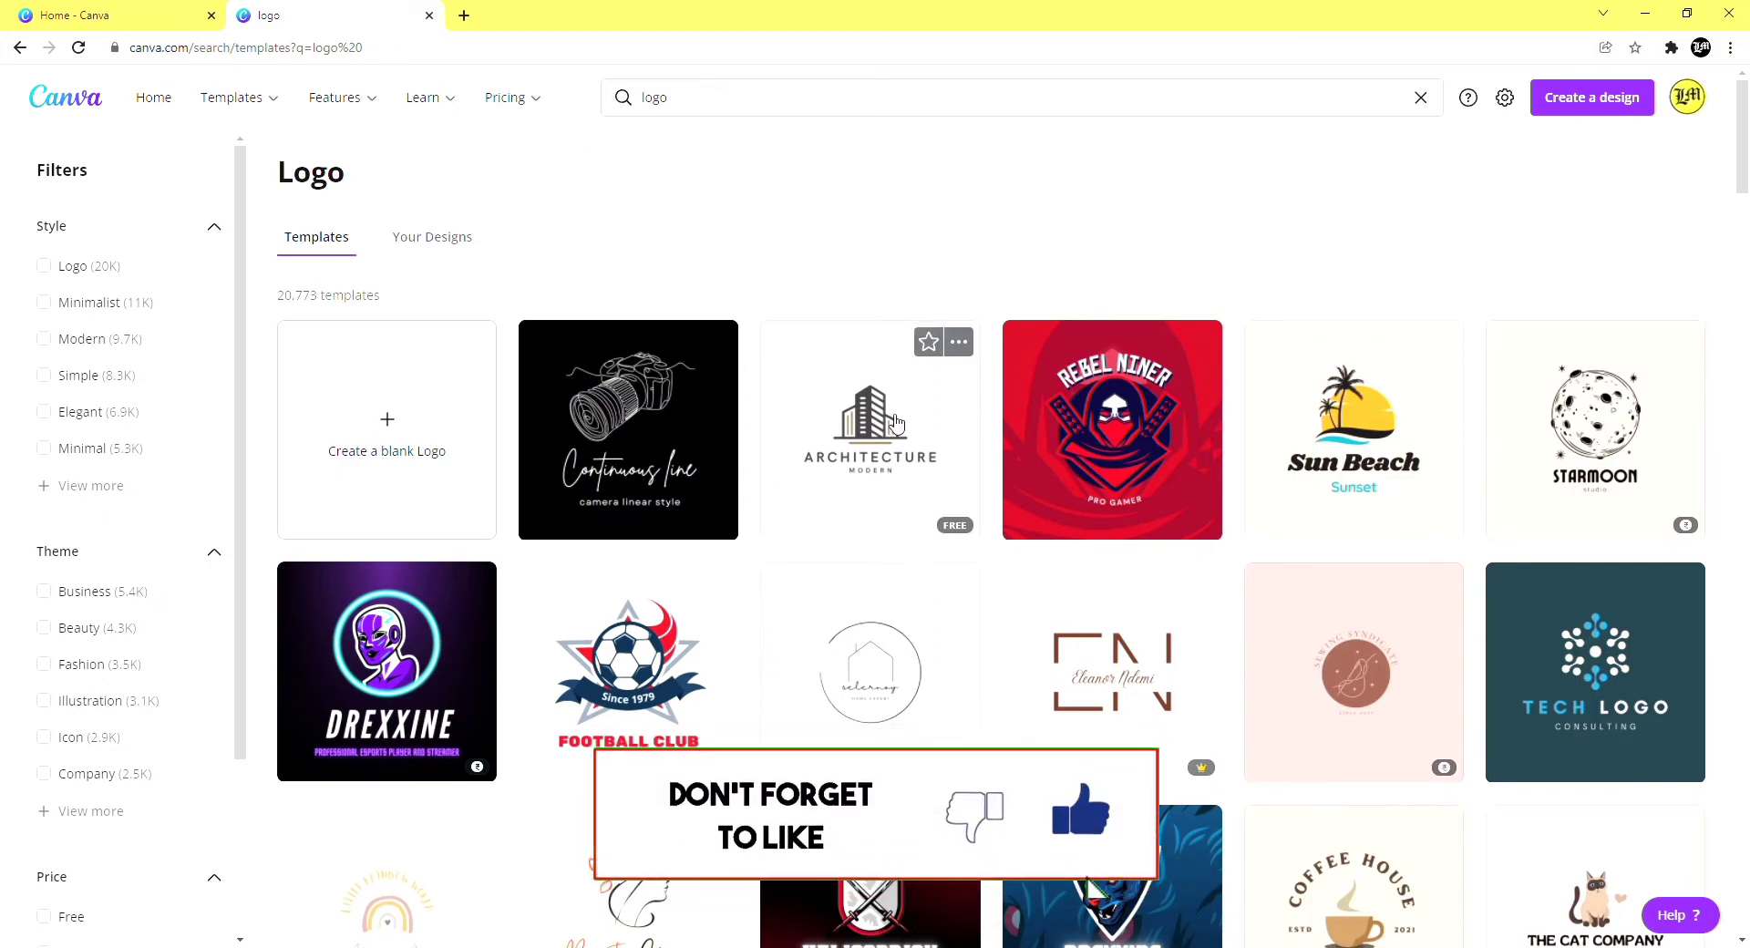
scroll(836, 522, "down", 8)
scroll(1293, 506, "down", 6)
scroll(973, 542, "up", 3)
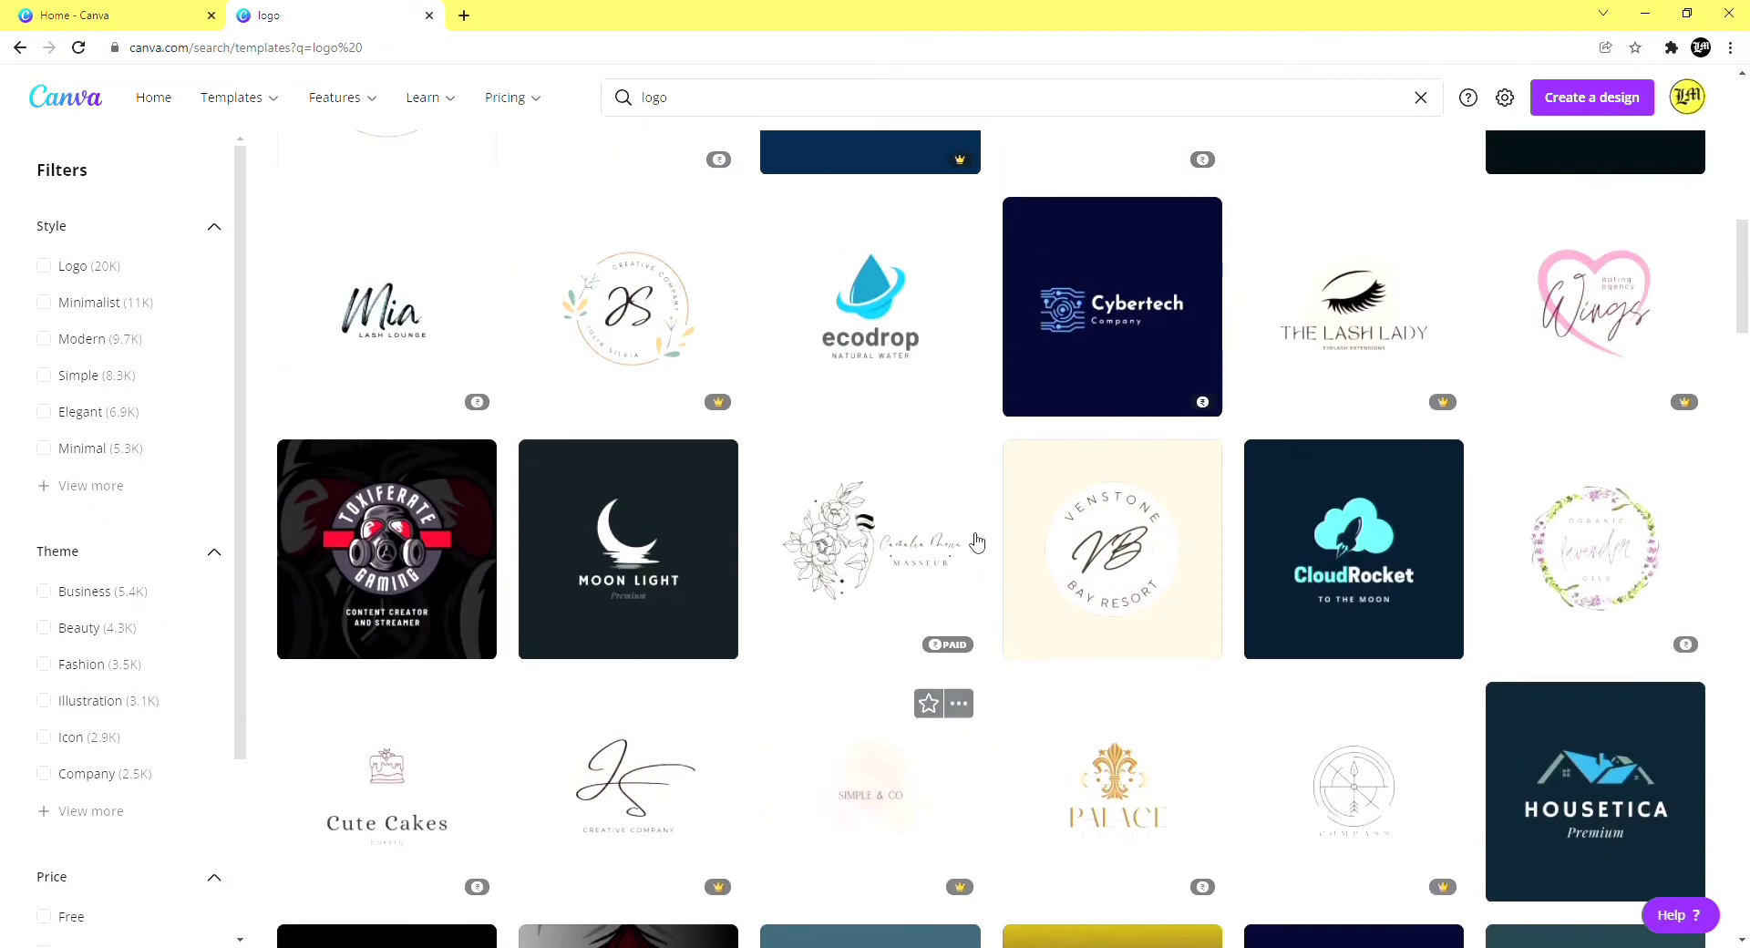
scroll(976, 542, "down", 4)
scroll(971, 543, "down", 10)
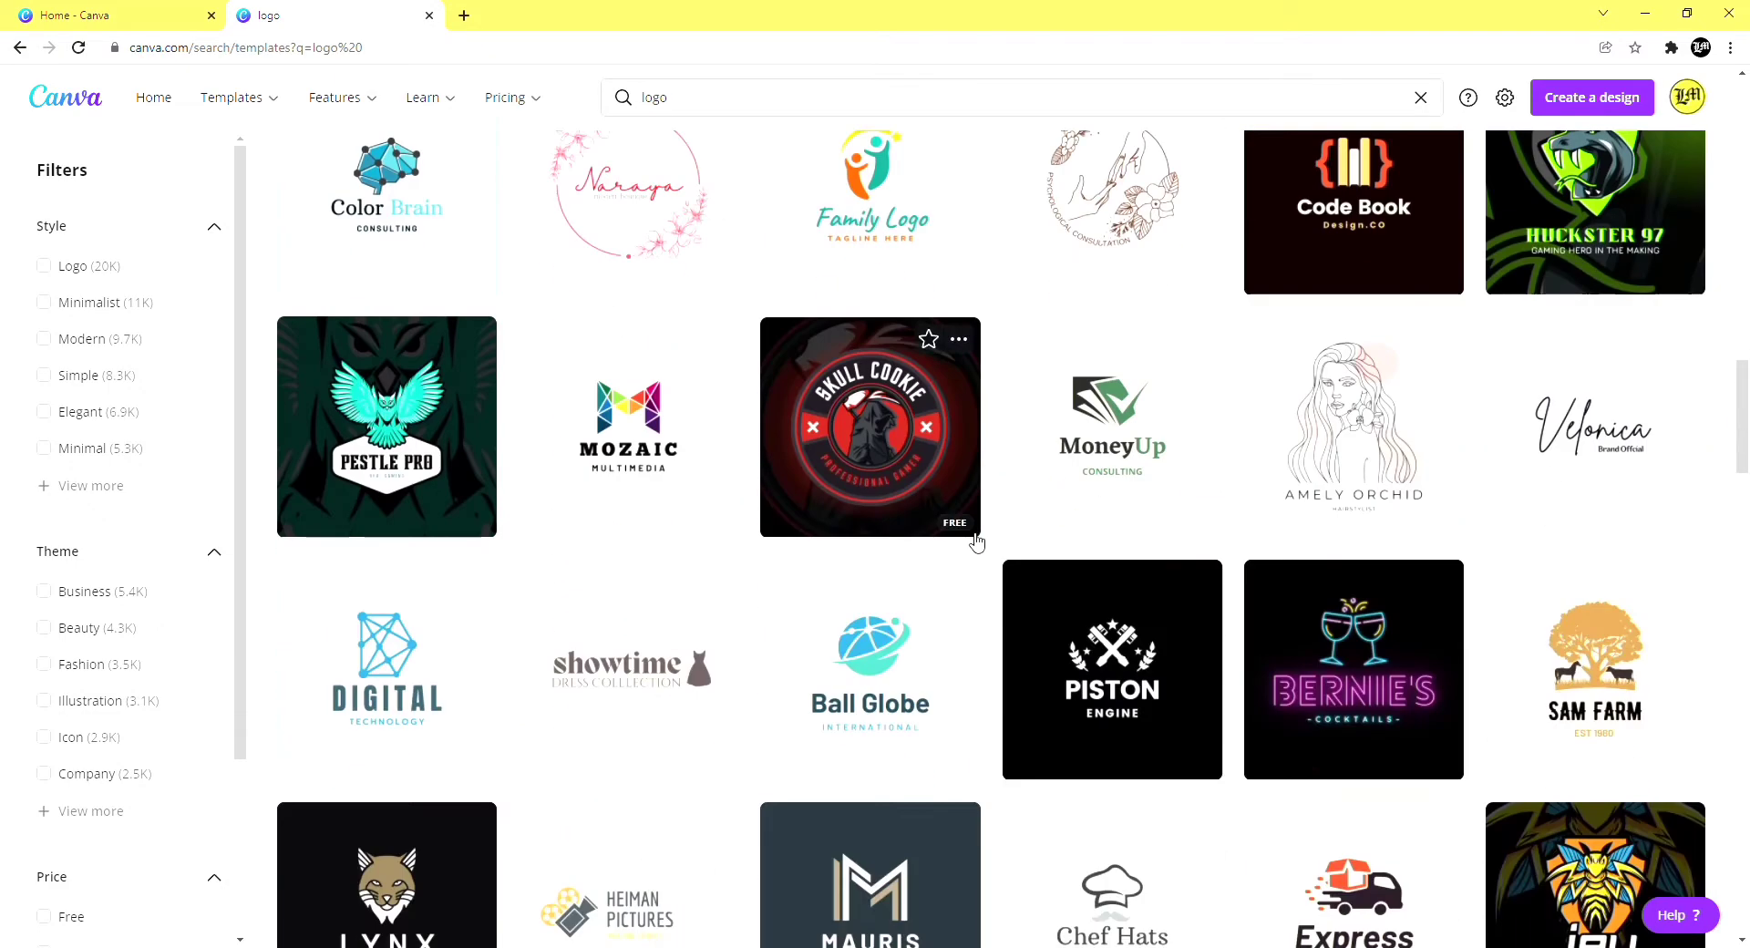
scroll(1276, 474, "down", 3)
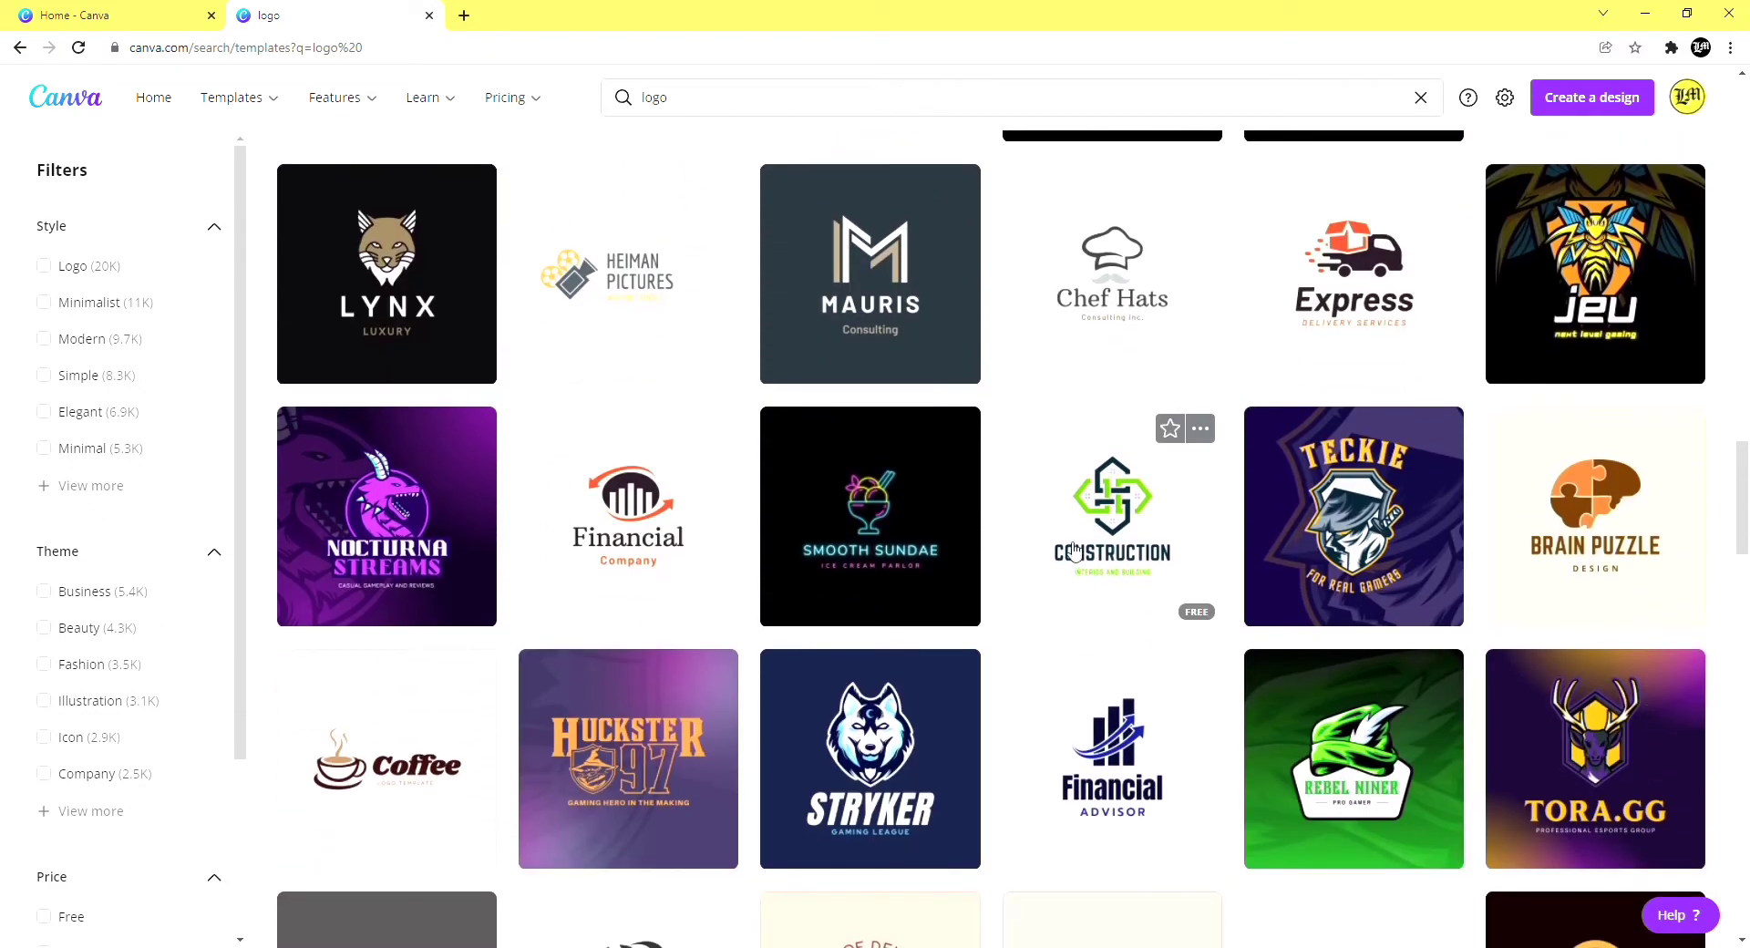
scroll(903, 522, "down", 8)
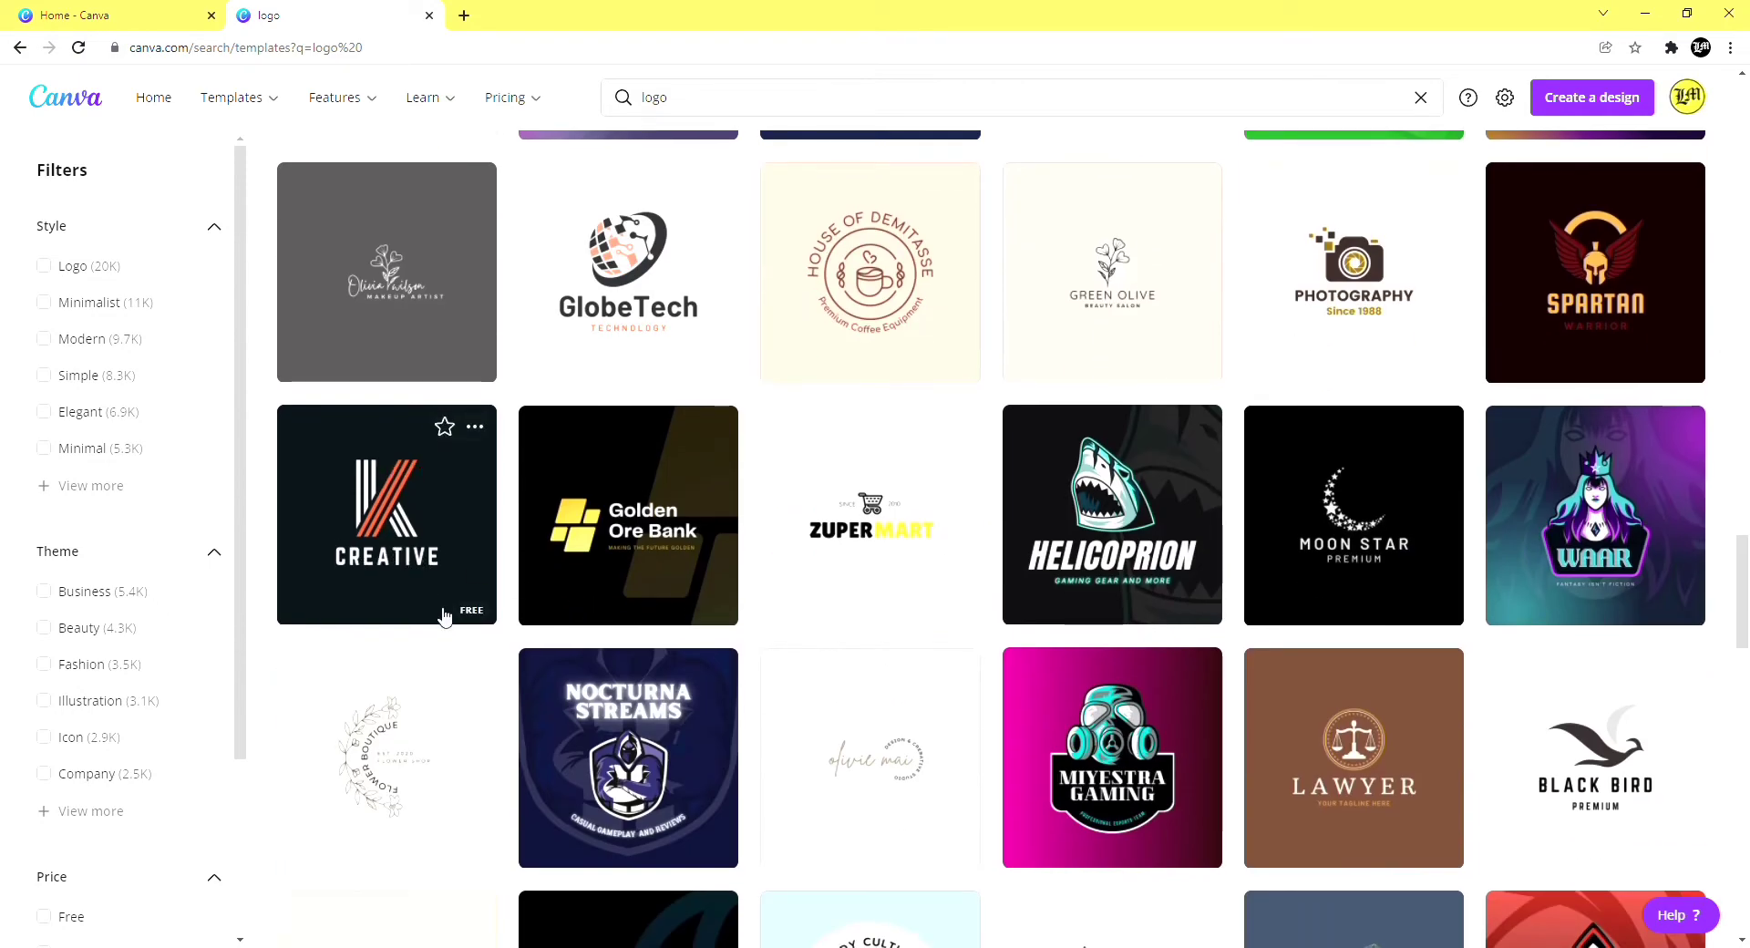
left_click(407, 552)
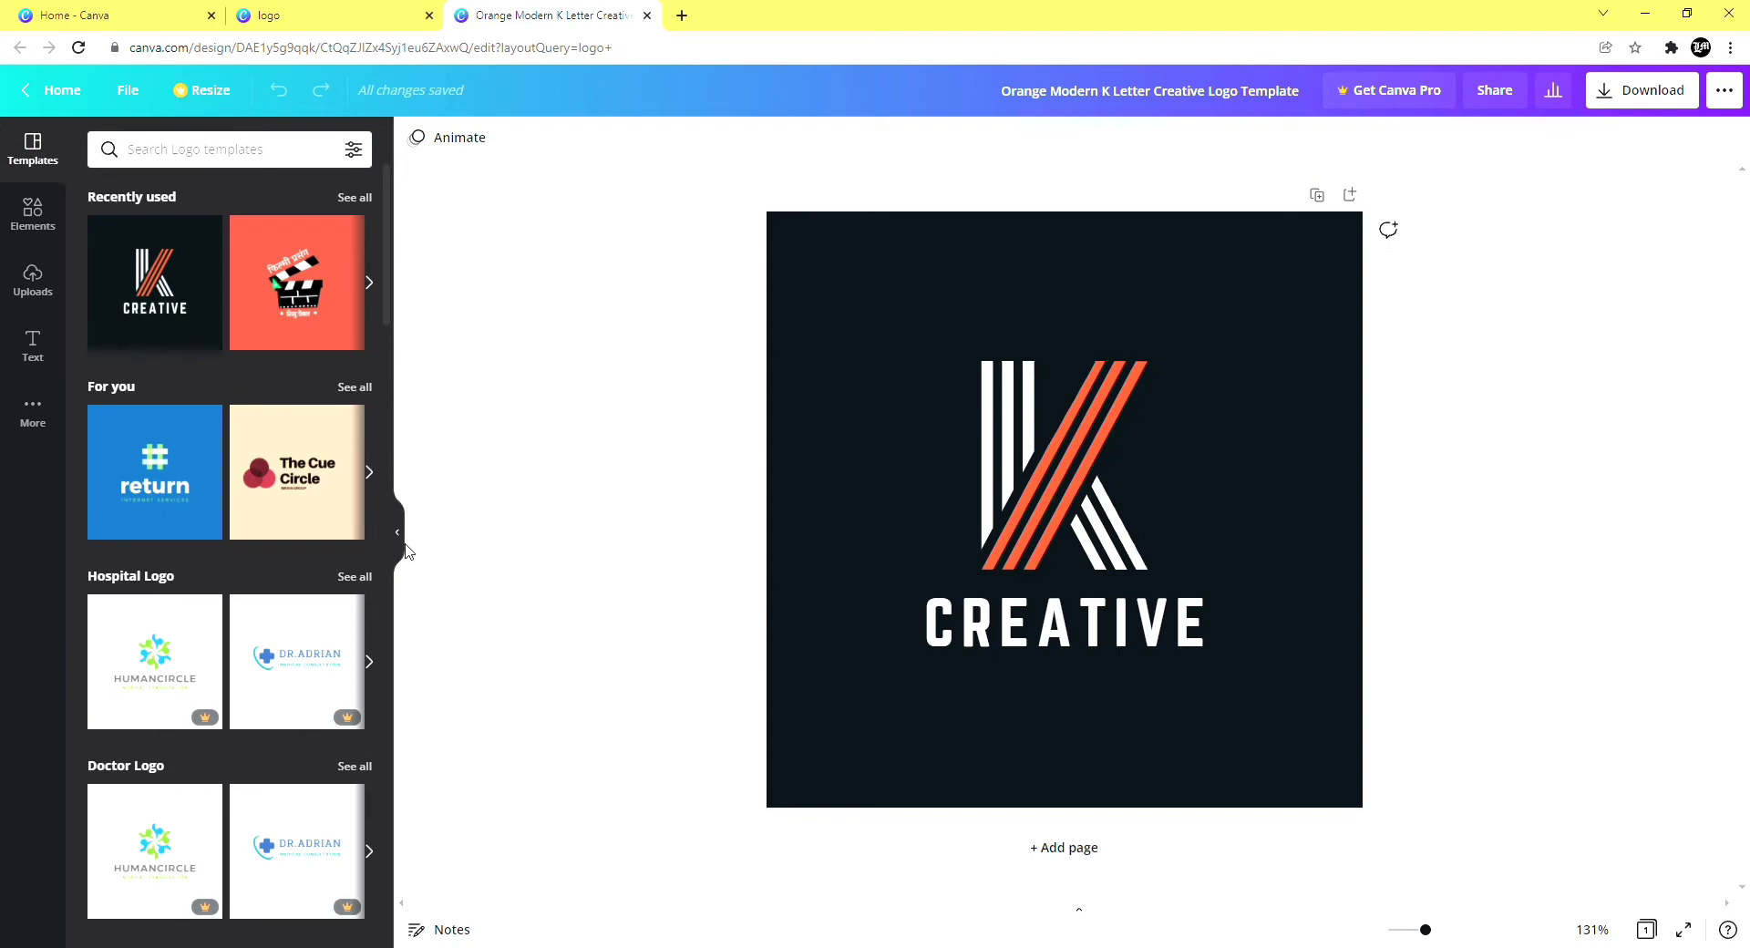
Look through the categories of alternative logo templates offered beside the design.
scroll(242, 449, "down", 9)
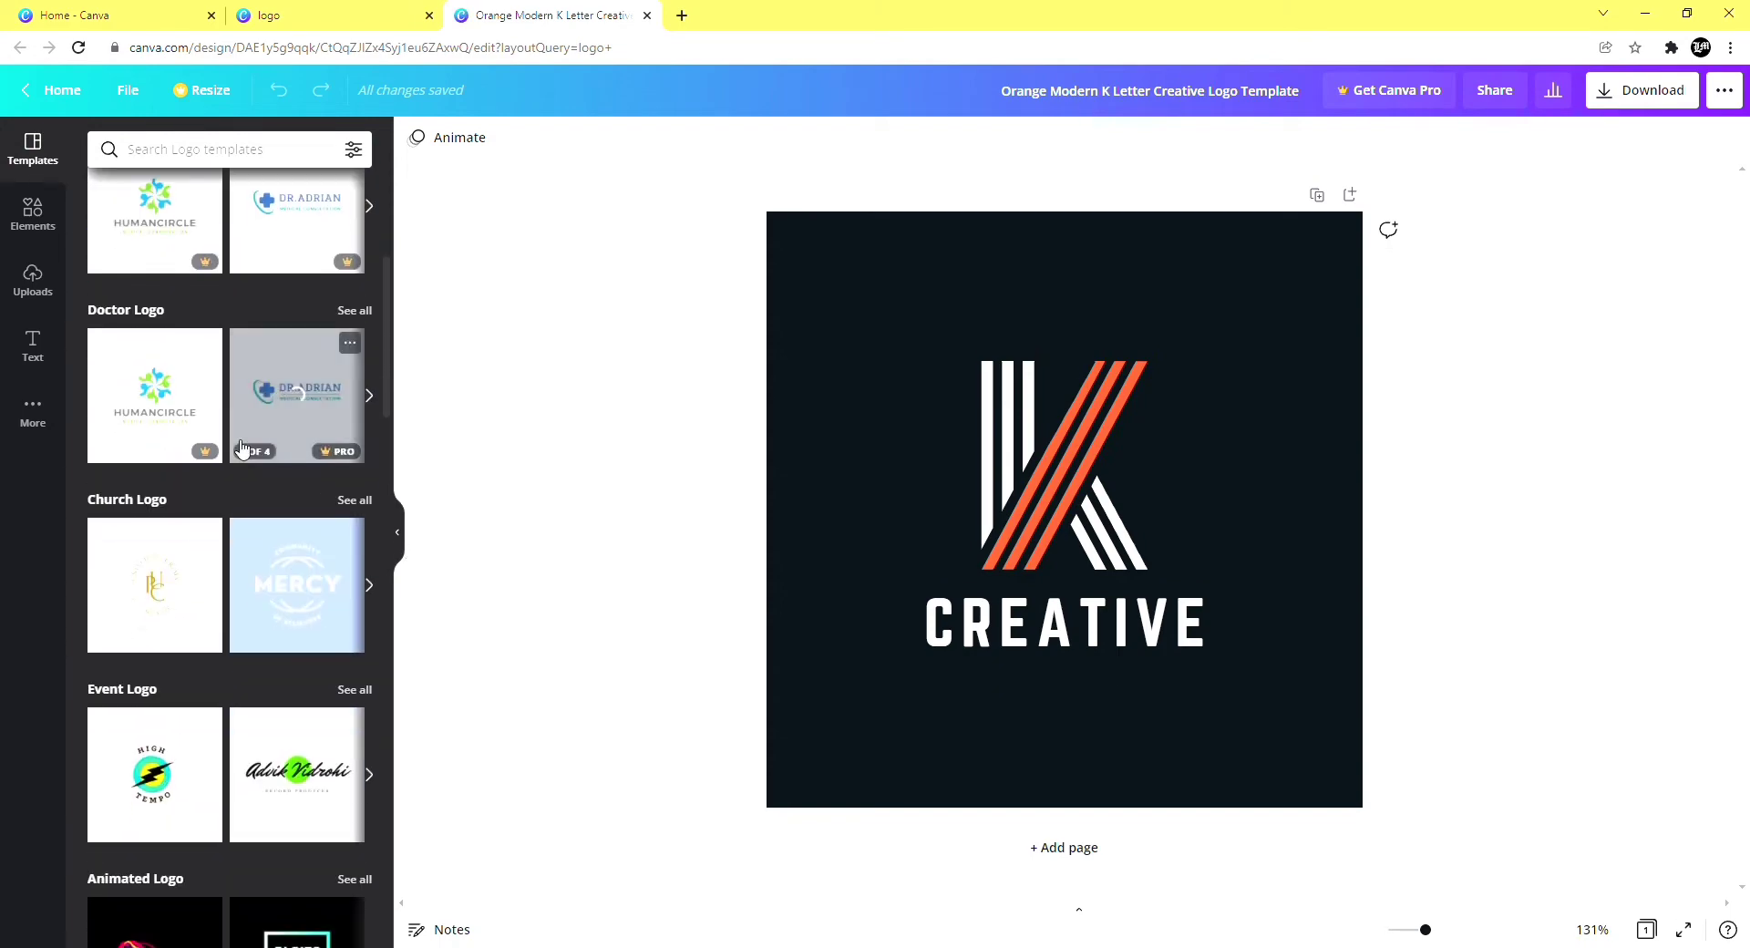
scroll(242, 449, "down", 15)
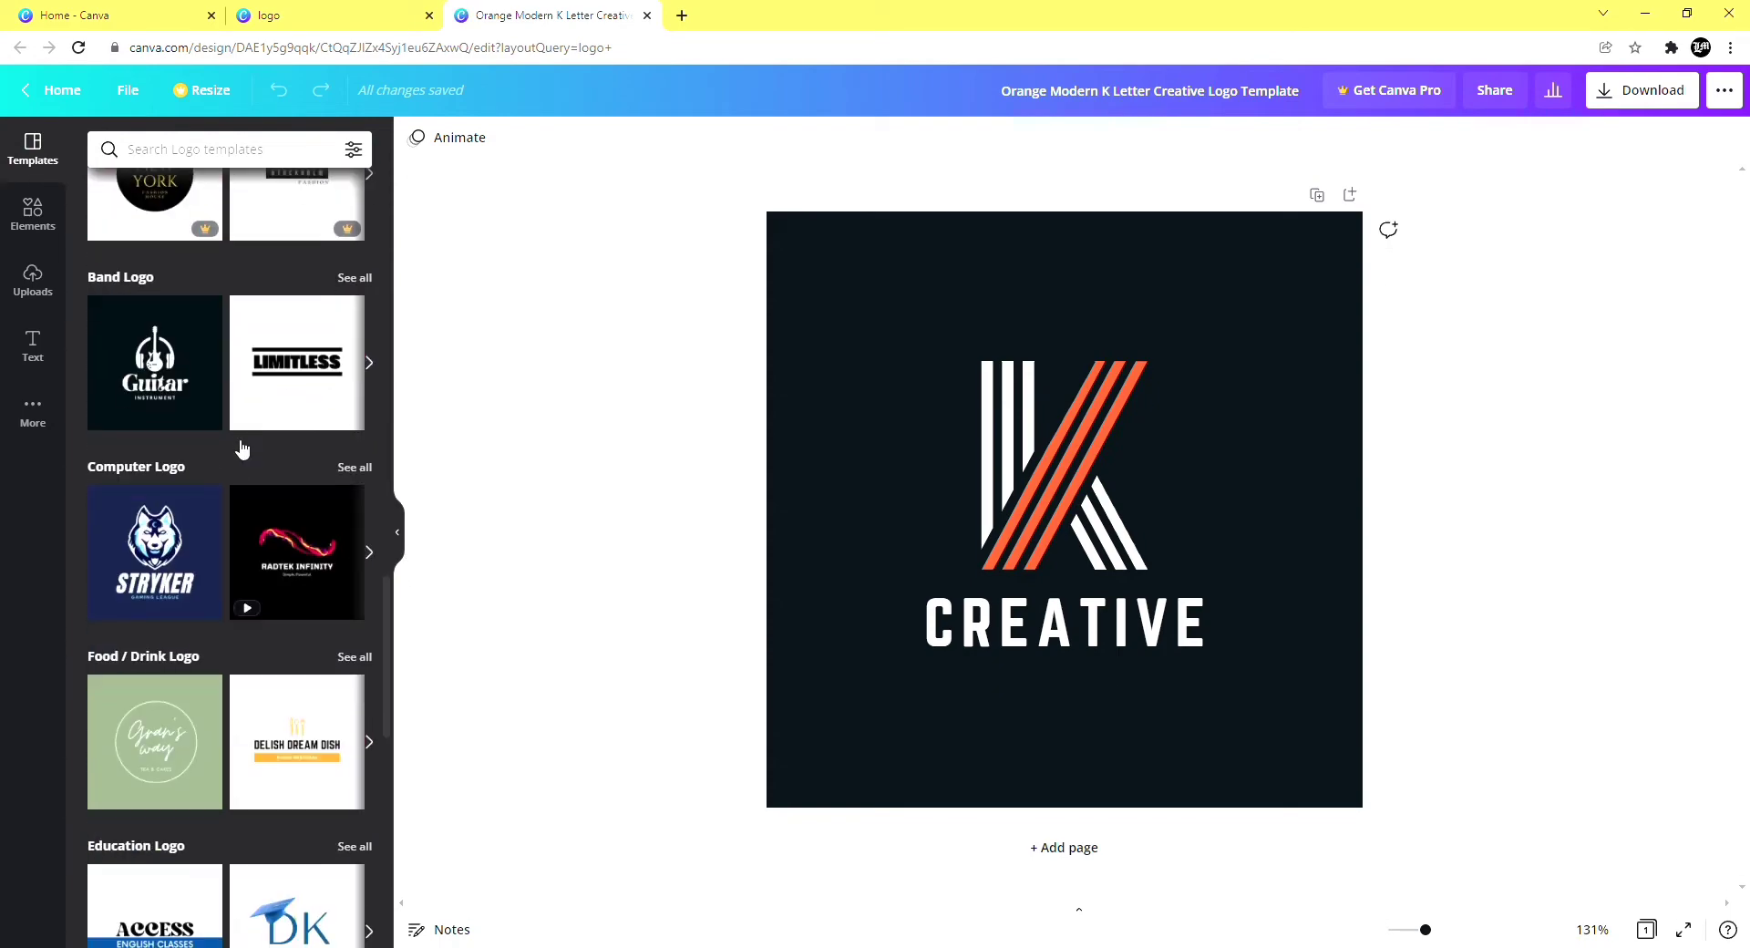
scroll(242, 448, "down", 10)
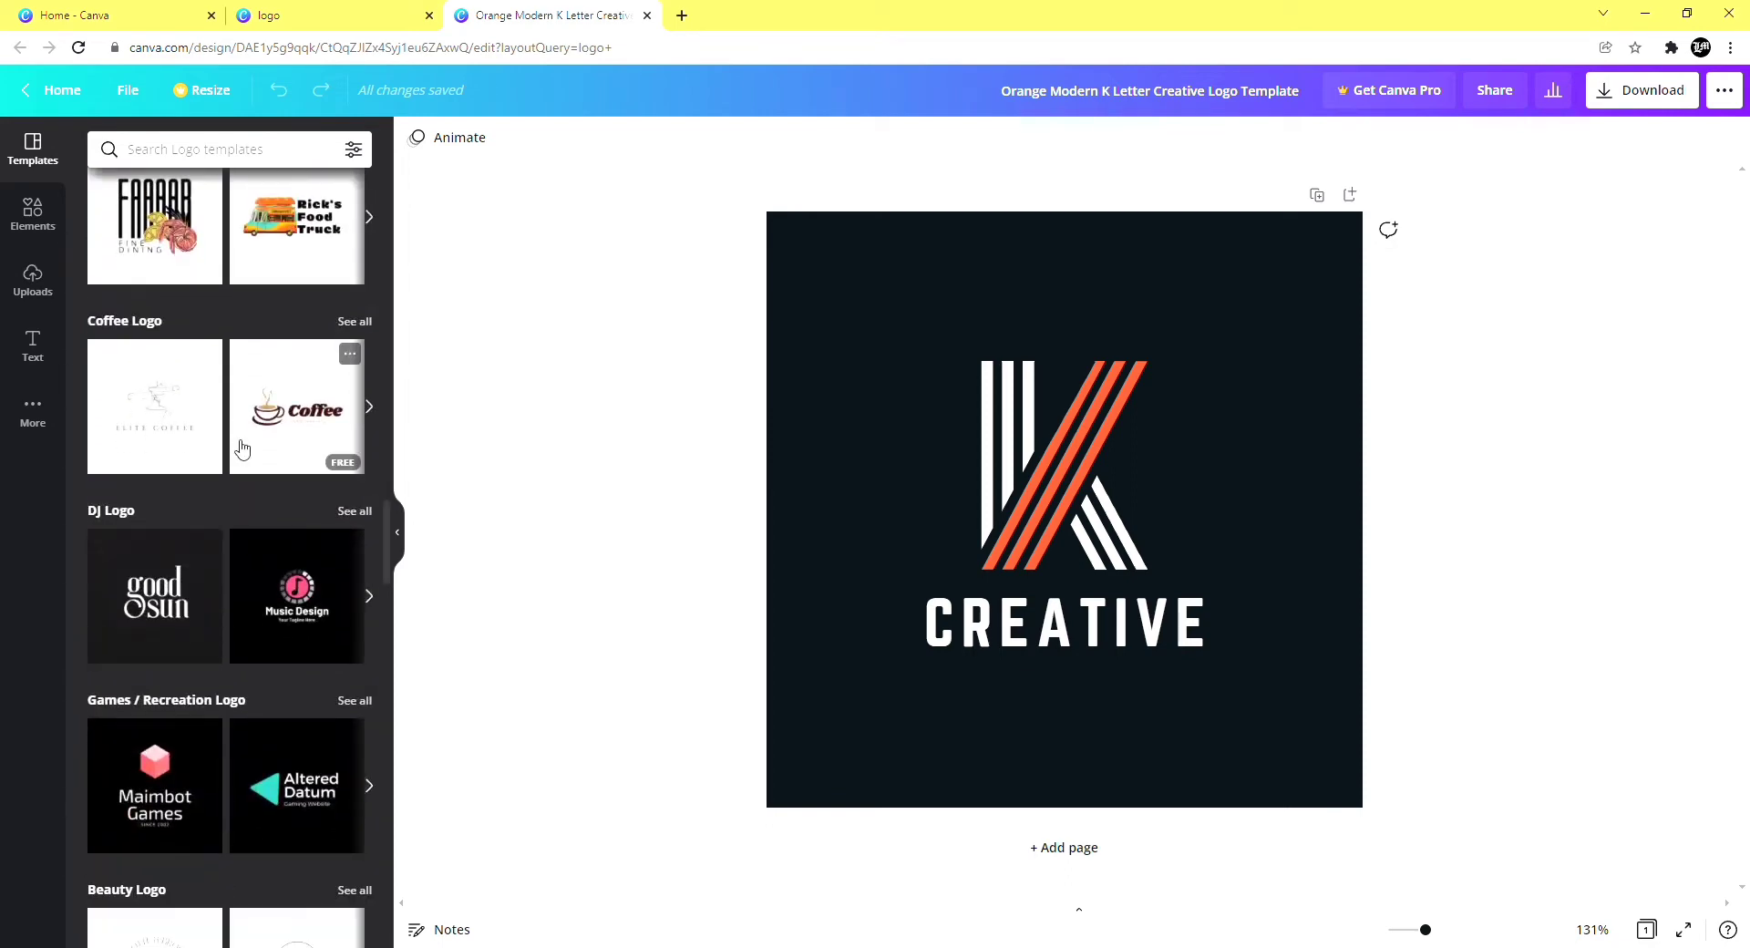
scroll(243, 449, "down", 15)
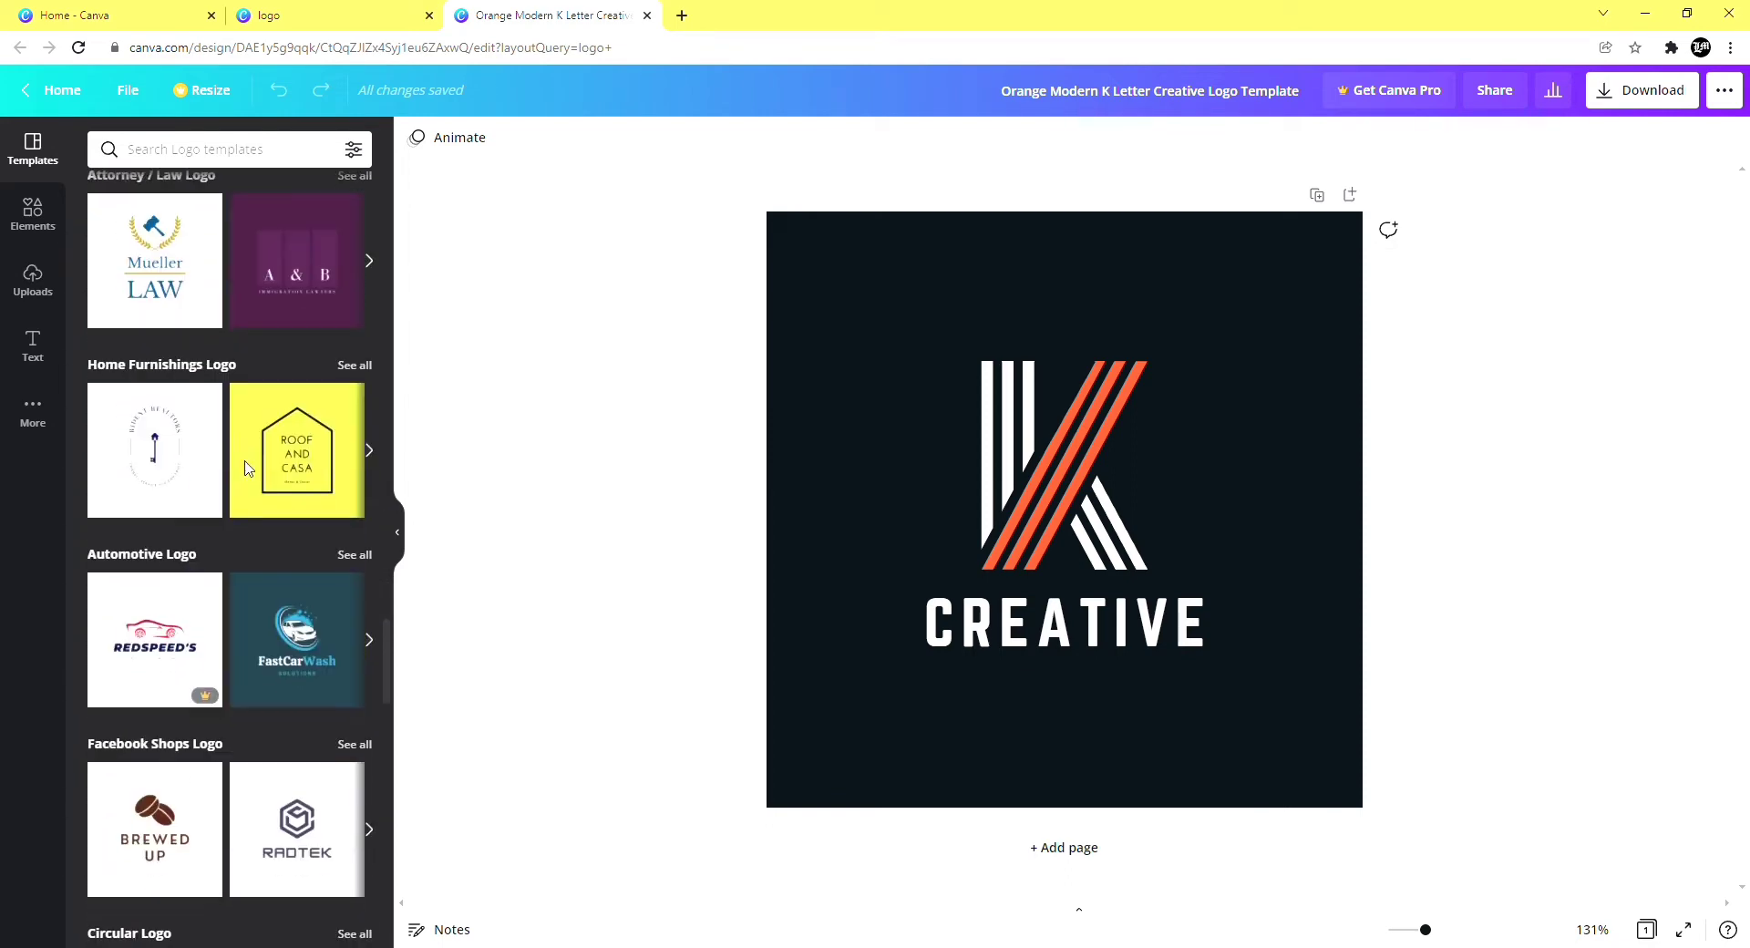
scroll(244, 463, "down", 10)
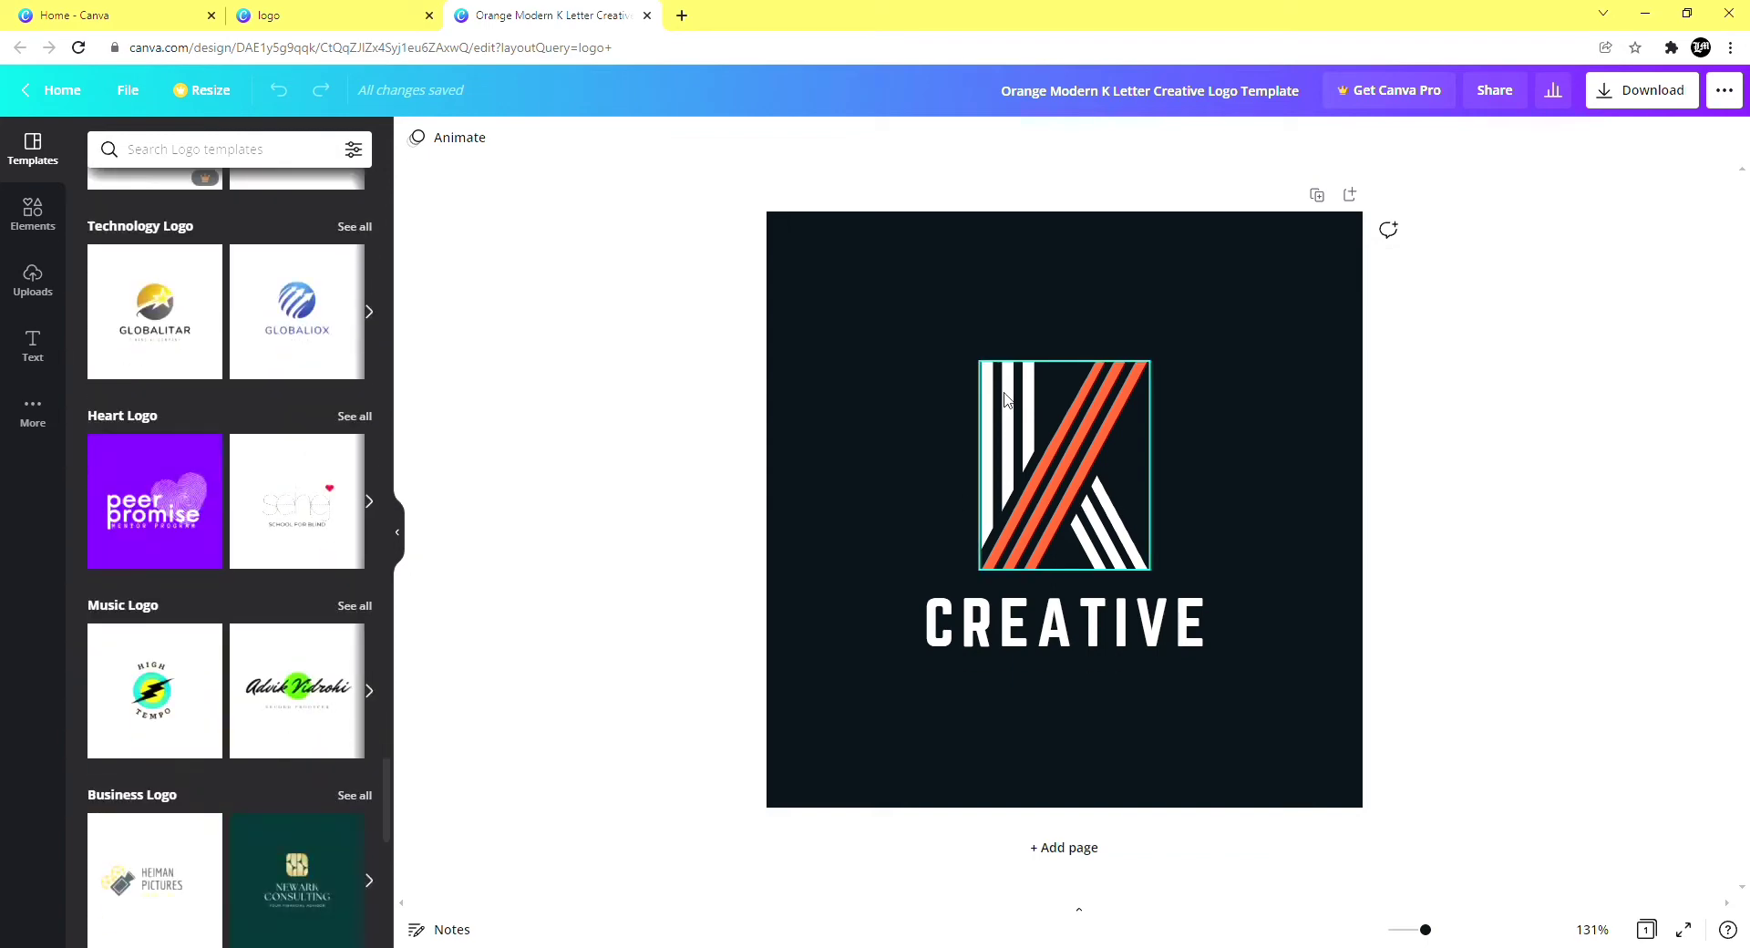
left_click(1070, 472)
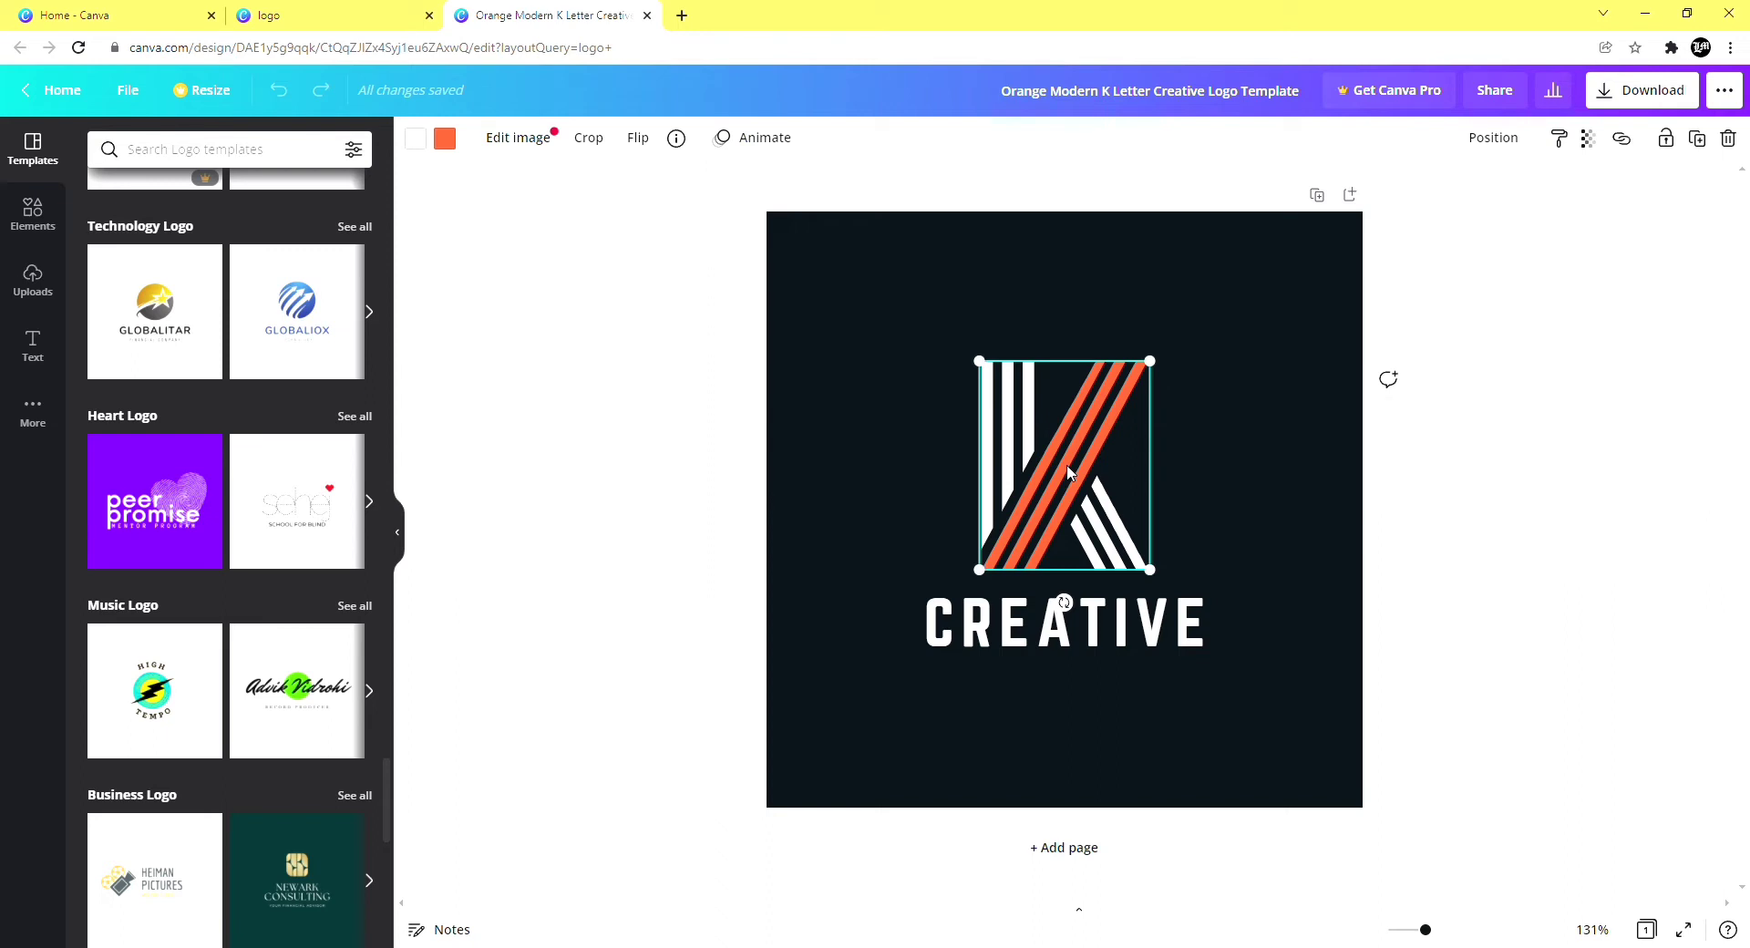
key("Delete")
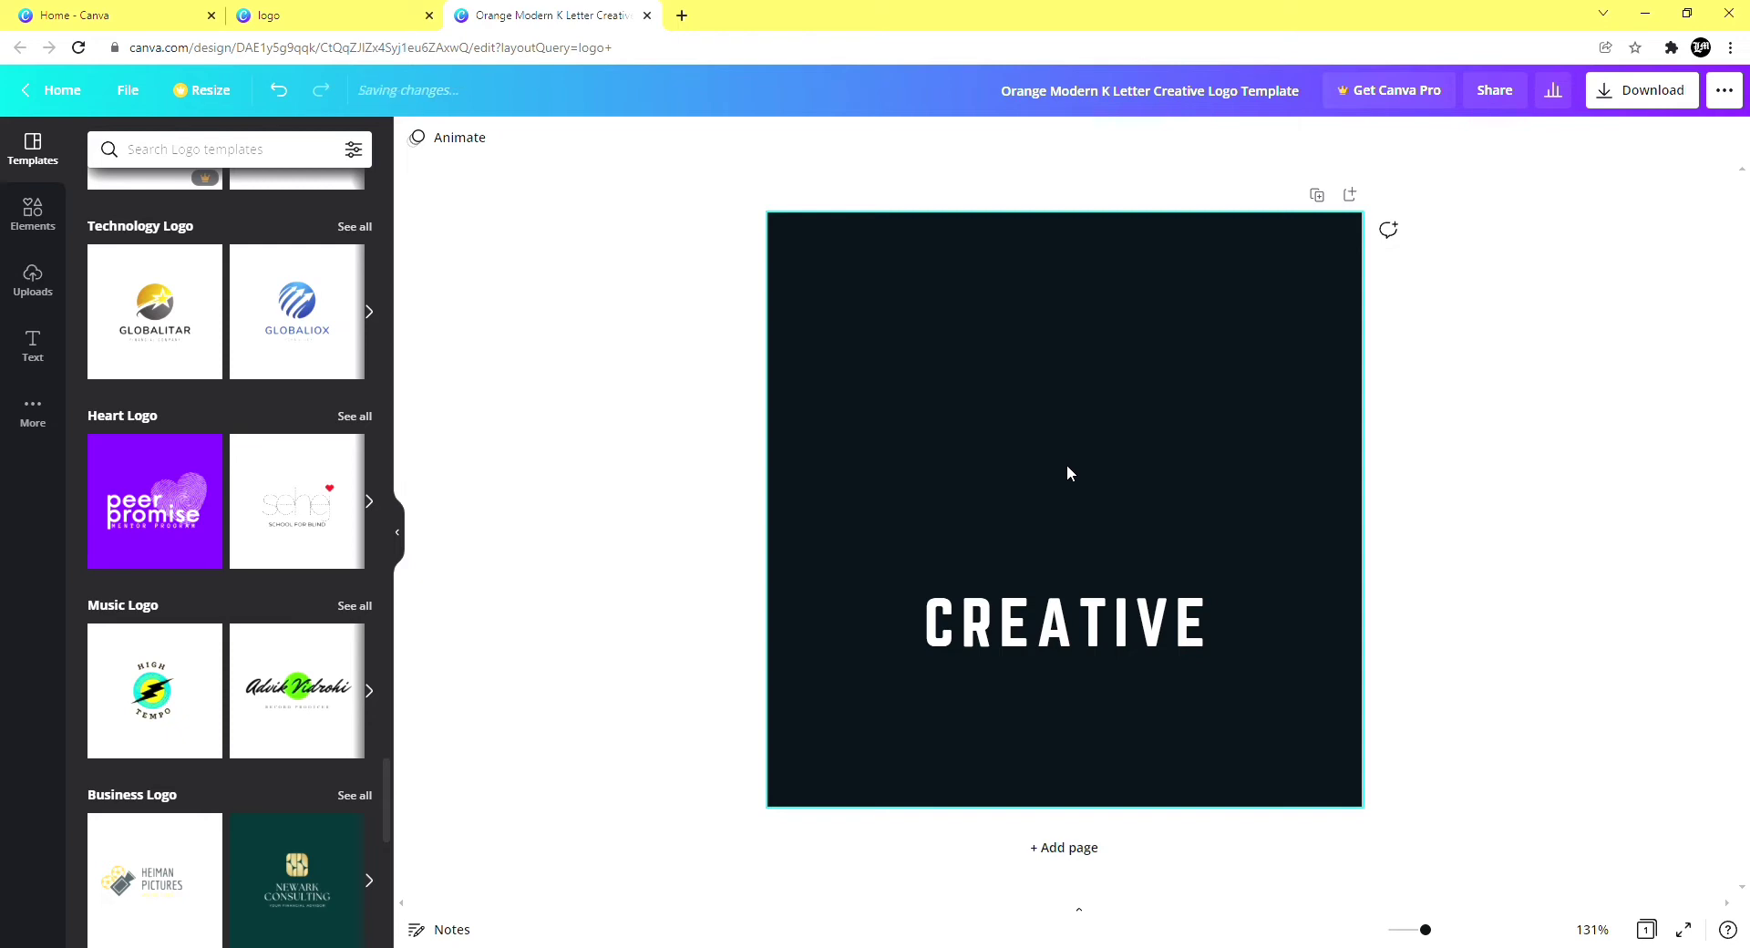
left_click(1069, 472)
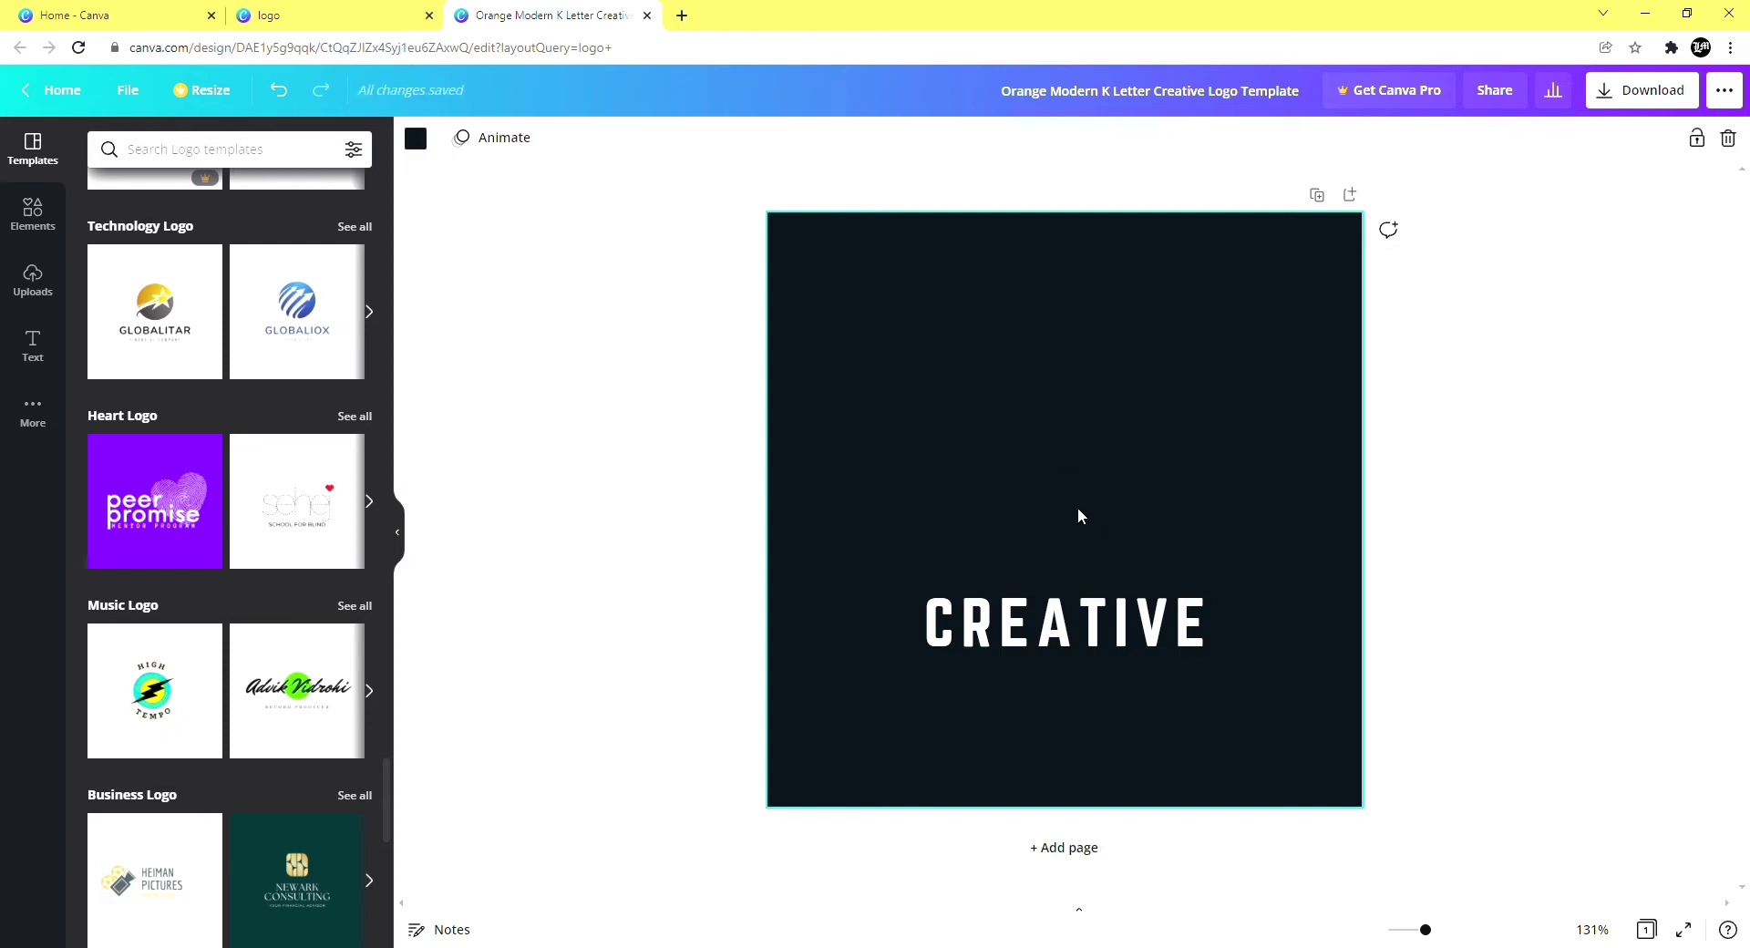
key("ctrl+z")
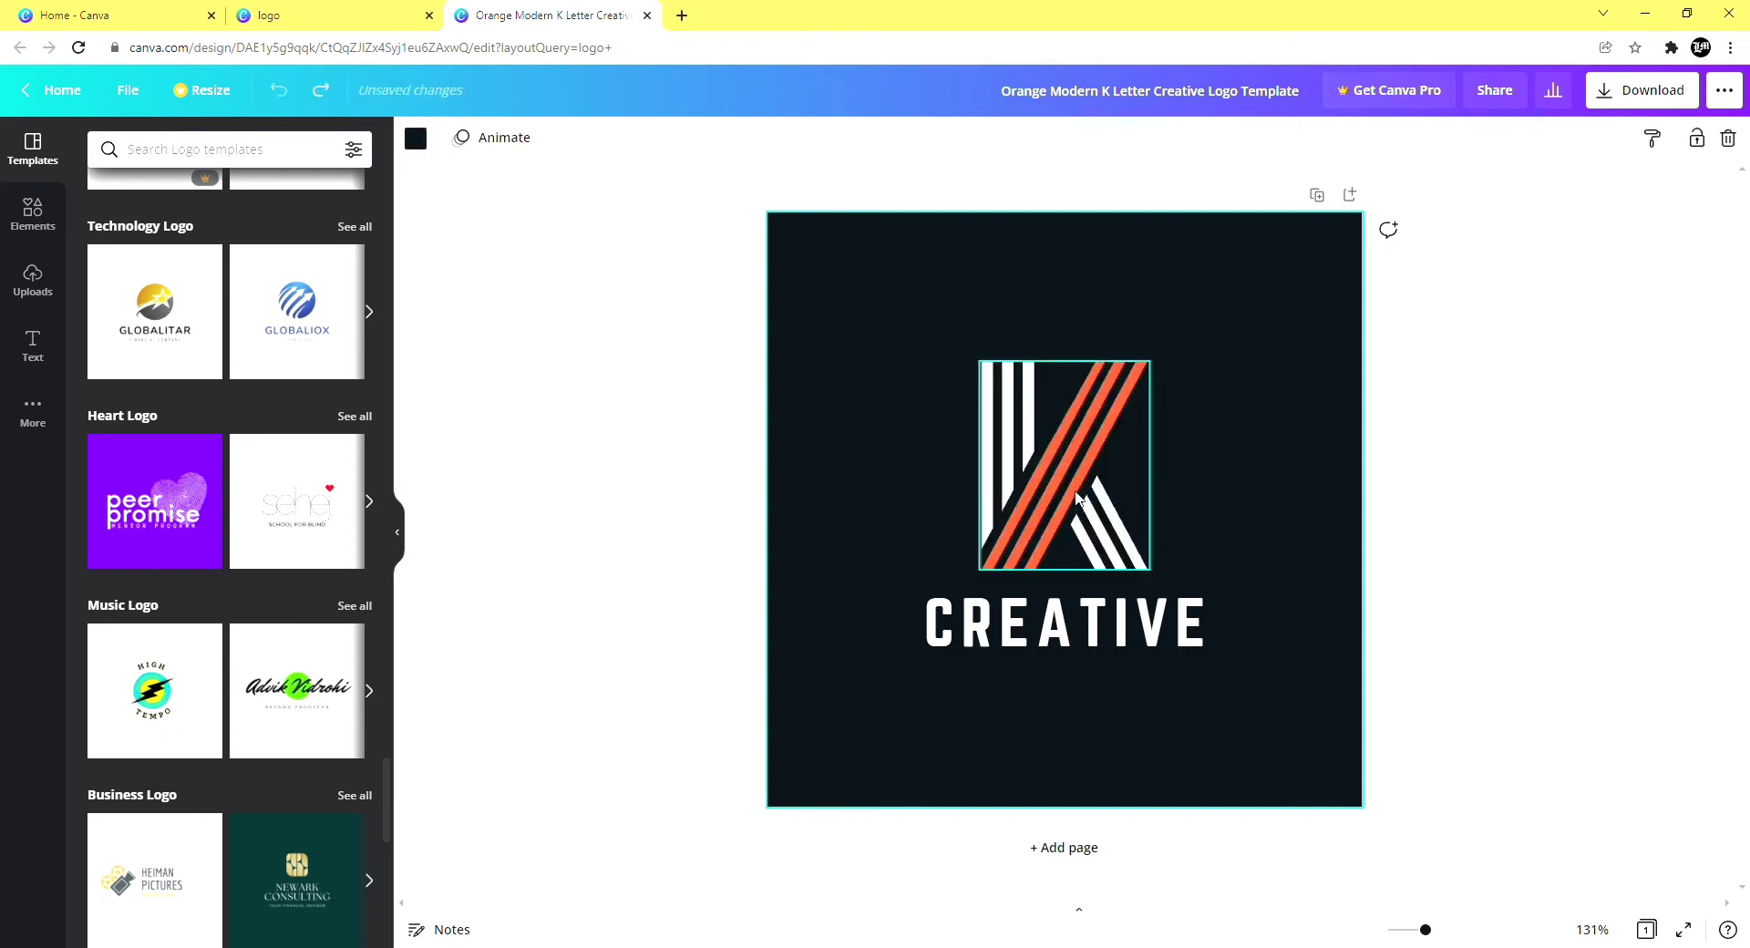
Replace the word CREATIVE below the K graphic with the text LOGO MAKER.
left_click(1101, 503)
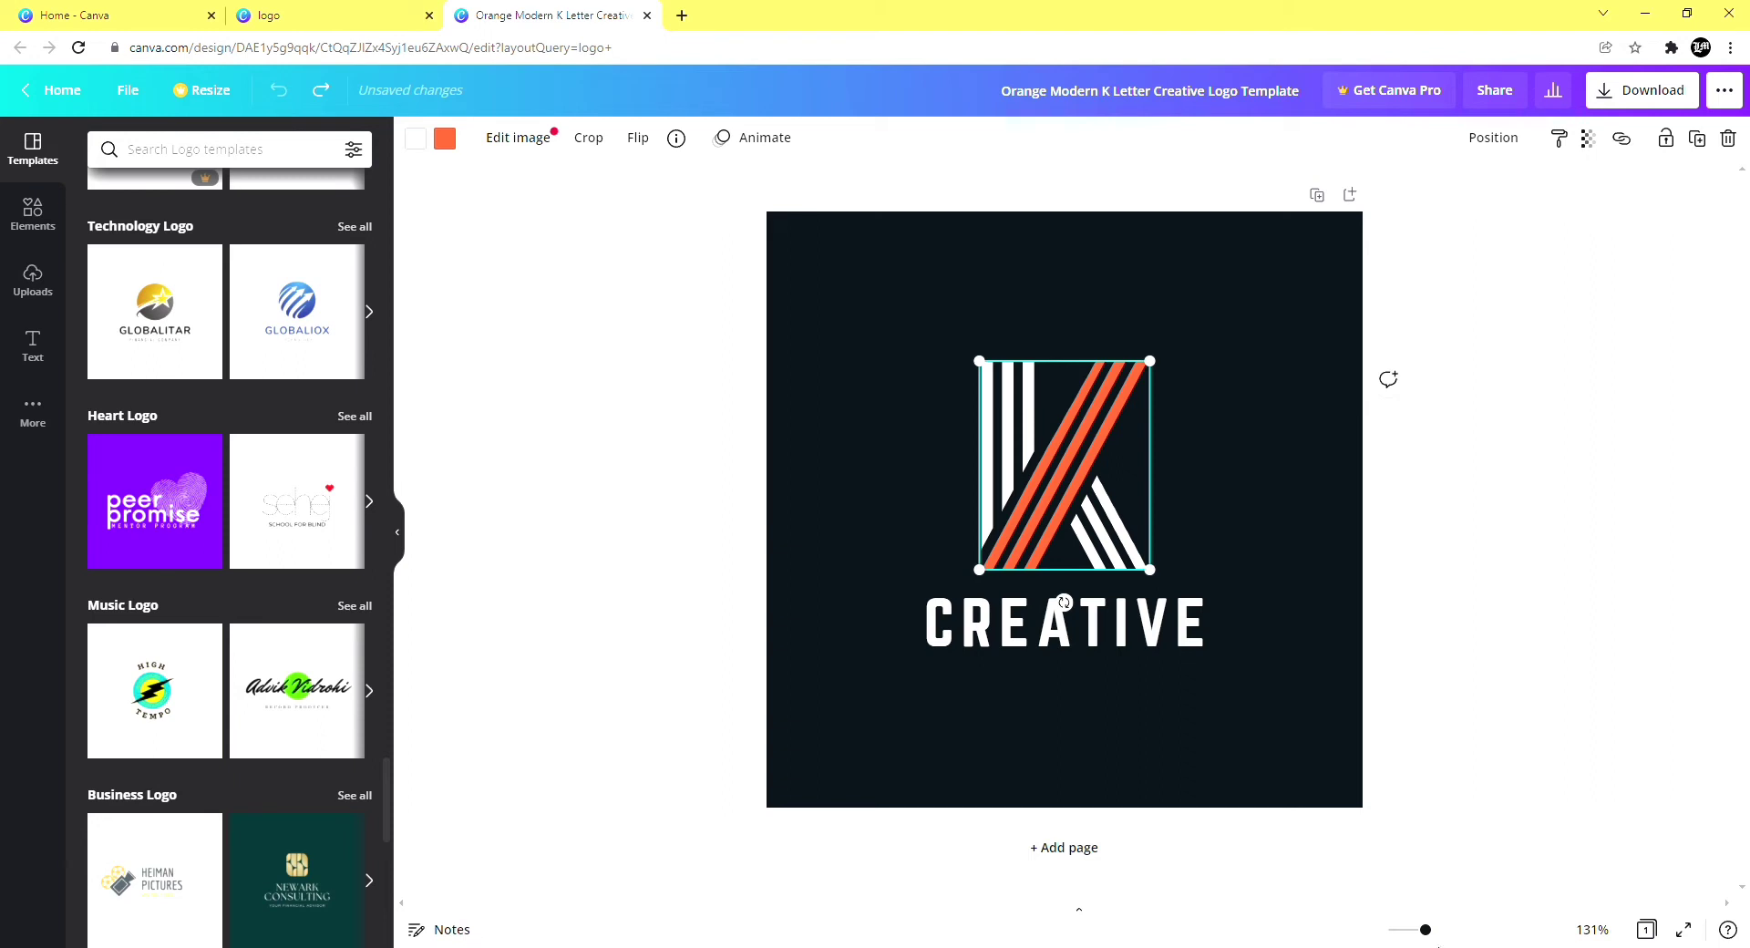
left_click_drag(1431, 932, 1438, 929)
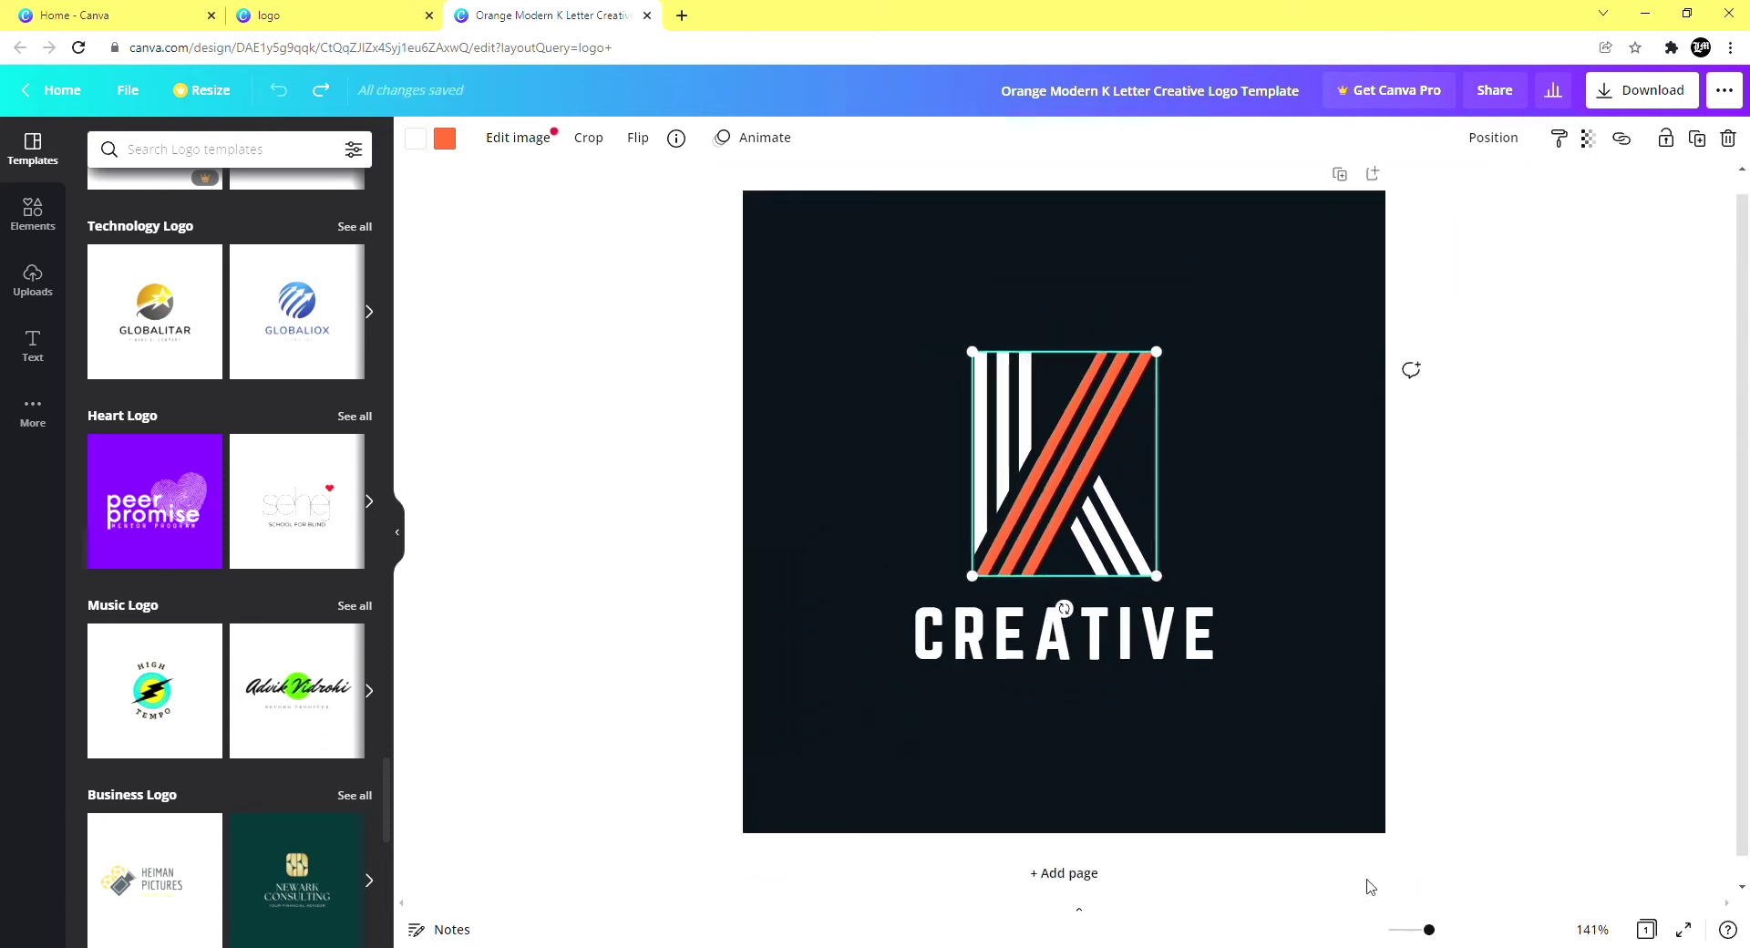
left_click(1130, 652)
left_click(1131, 653)
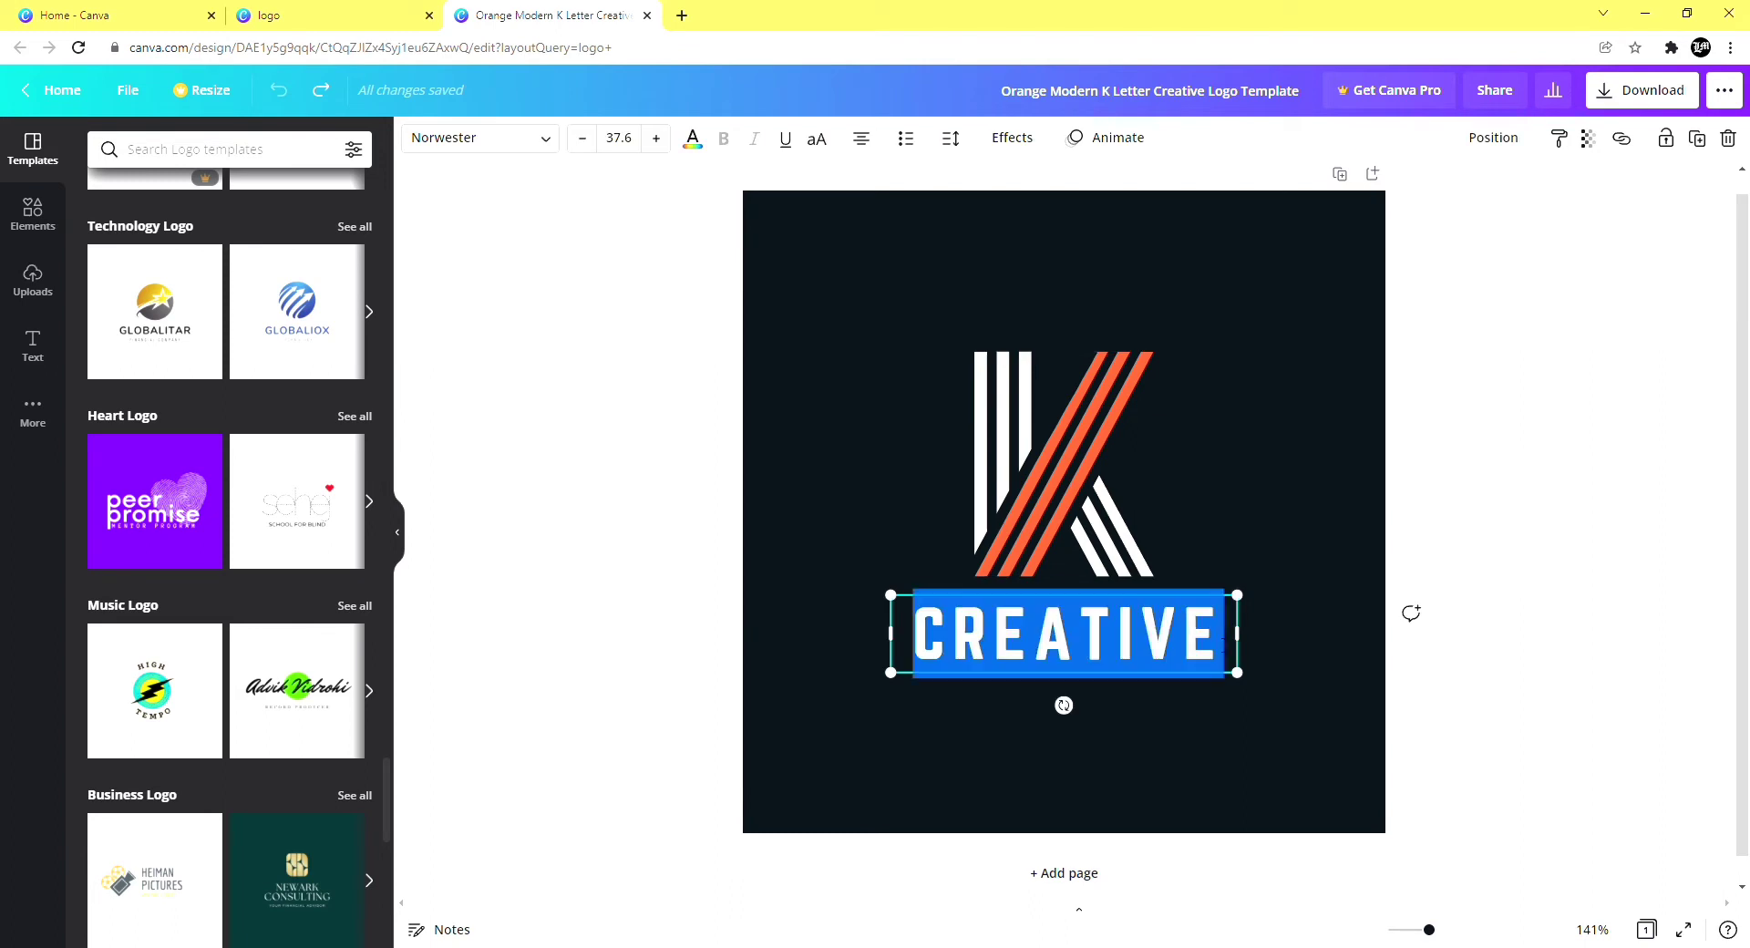
key("BackSpace")
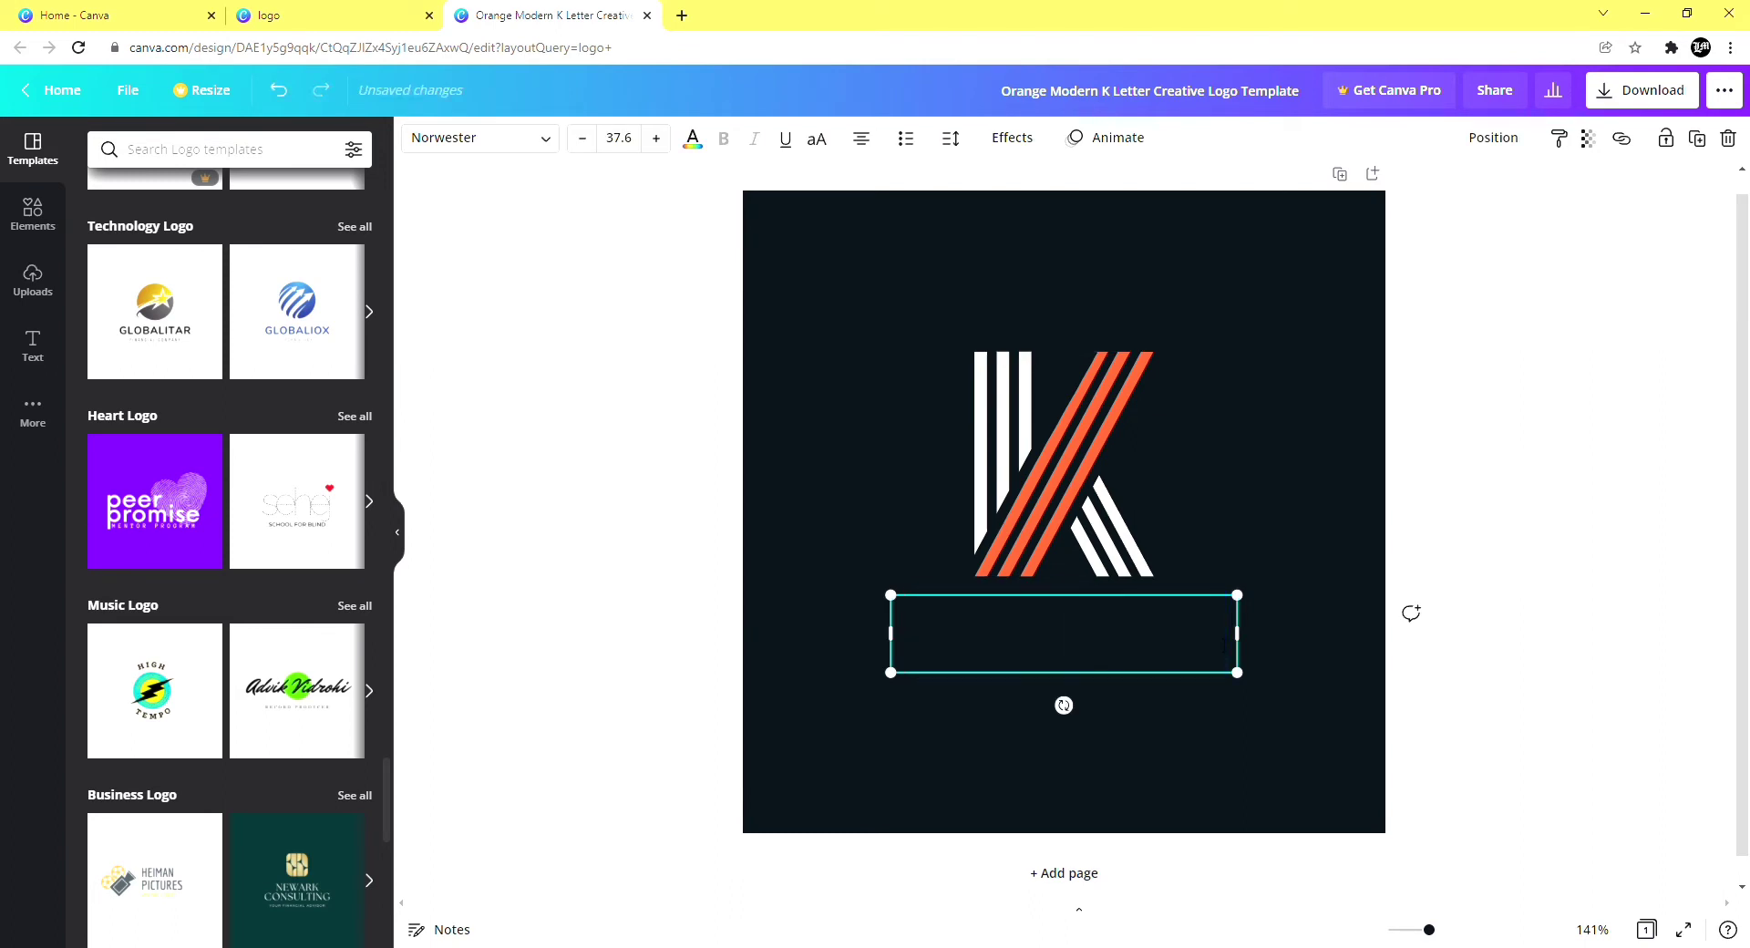
type("LOGO MAKER")
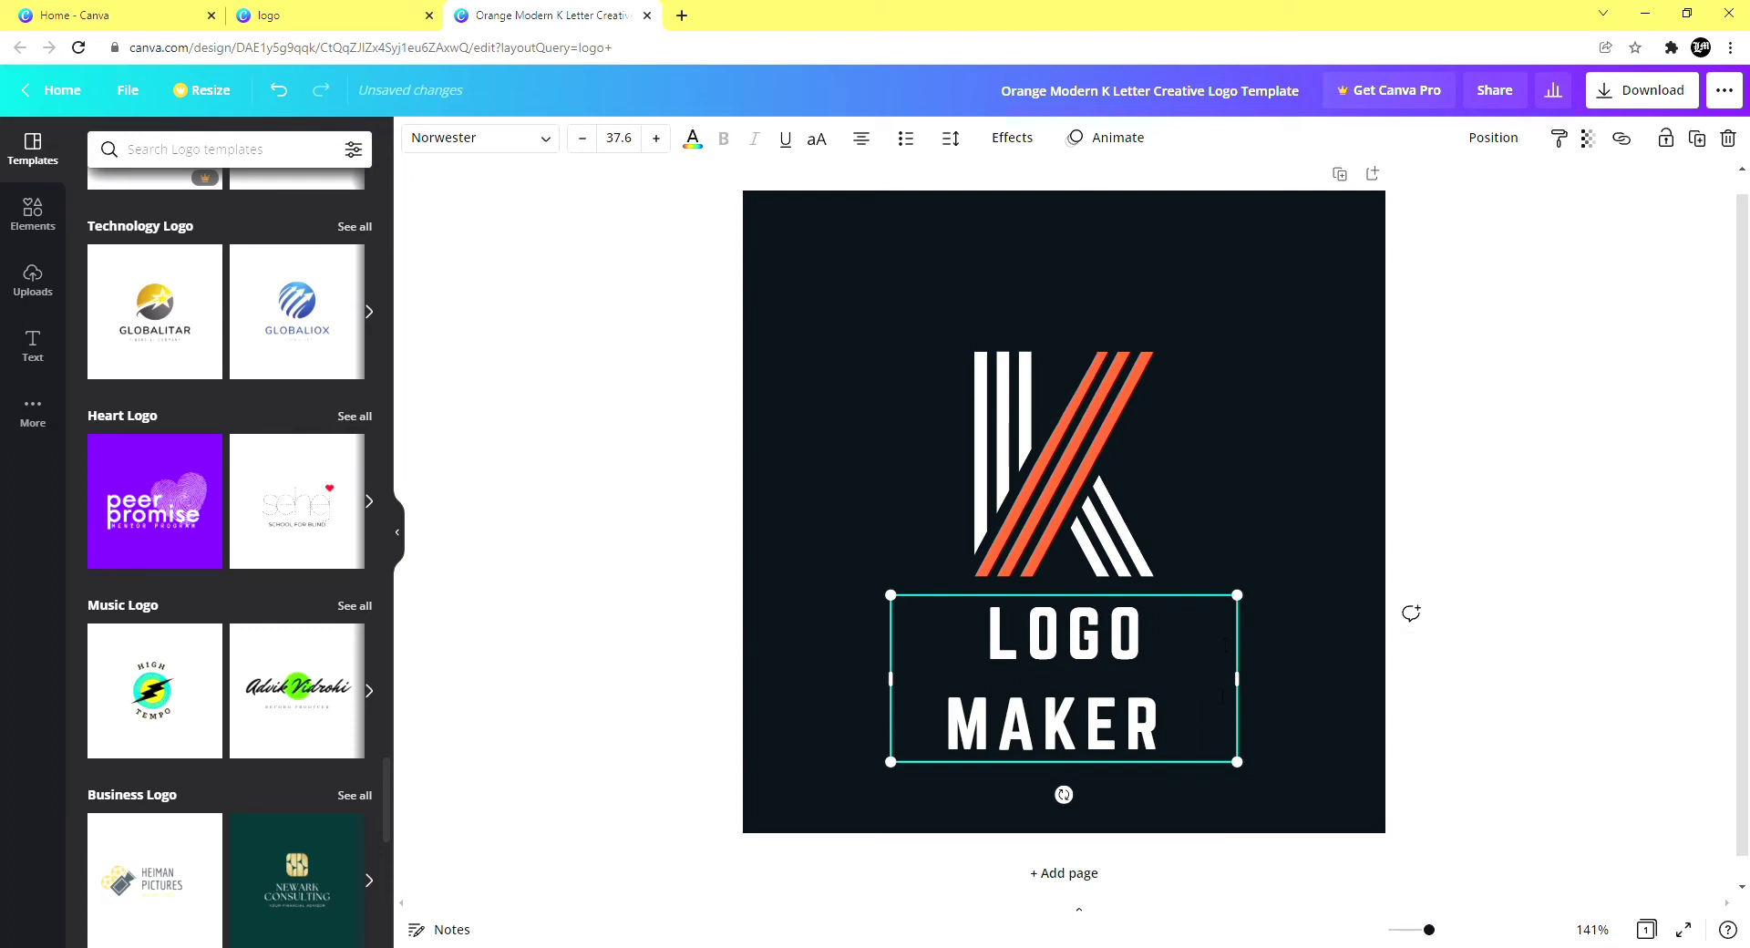
Widen the LOGO MAKER text box so the name fits on one line and centre it under the K graphic.
left_click_drag(1250, 694, 1321, 692)
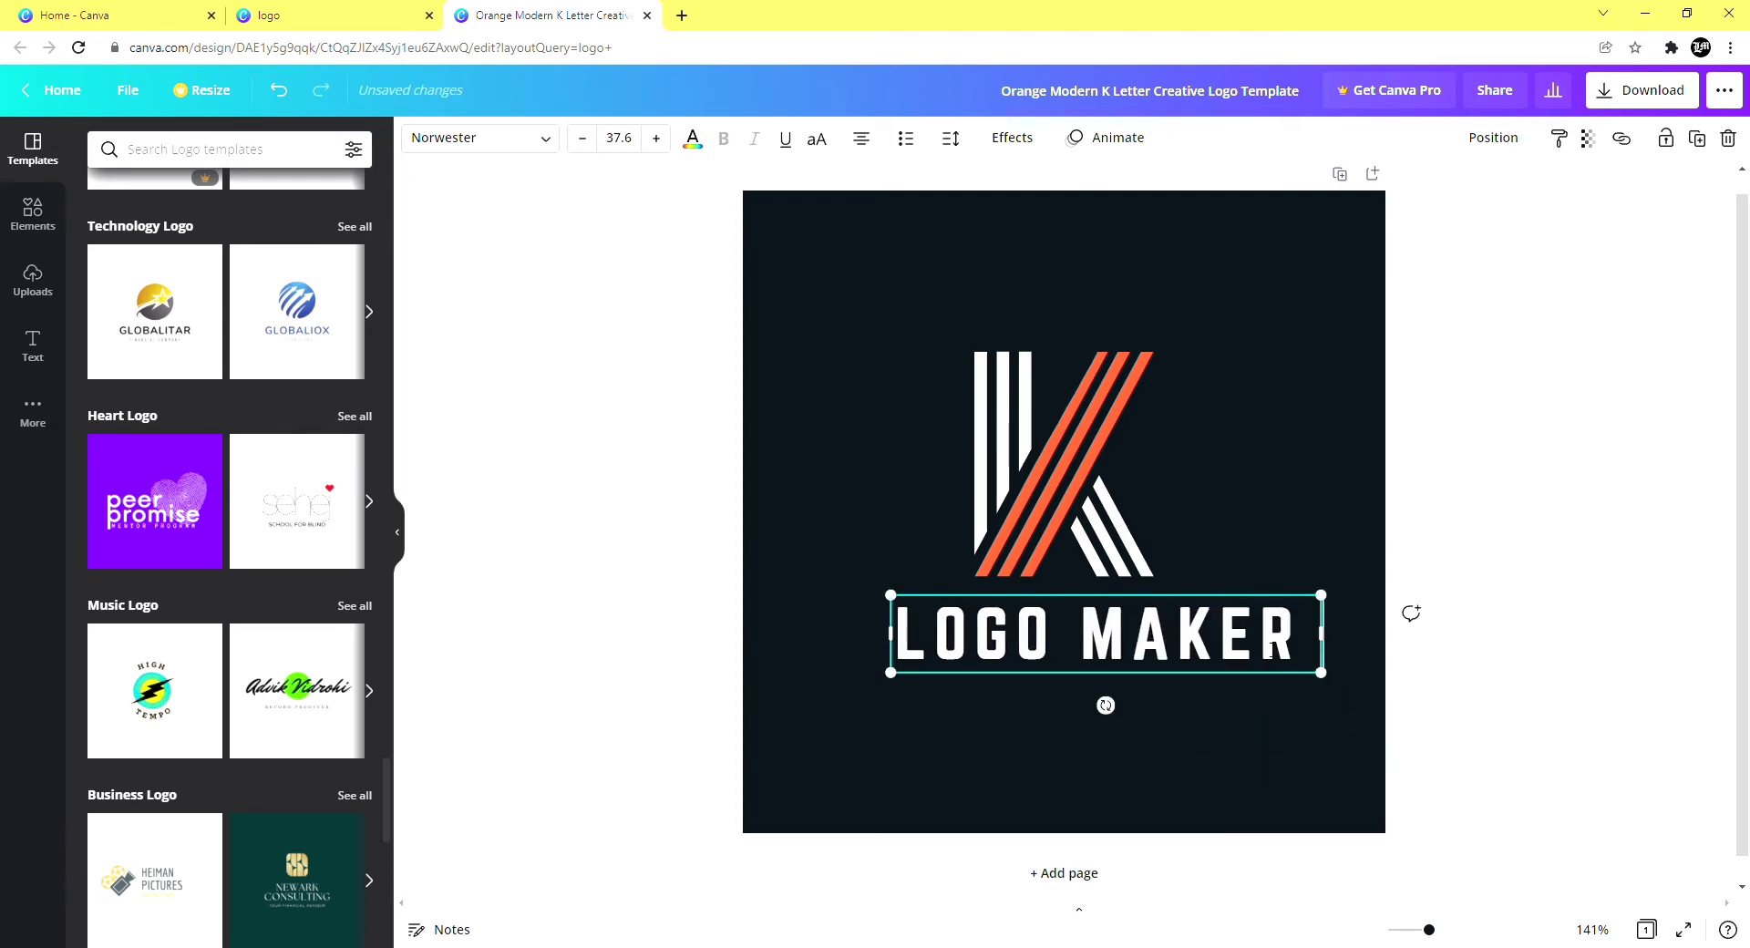
key("shift+Left")
key("shift+Left")
left_click(1322, 495)
left_click(1255, 598)
left_click_drag(1255, 598, 1214, 599)
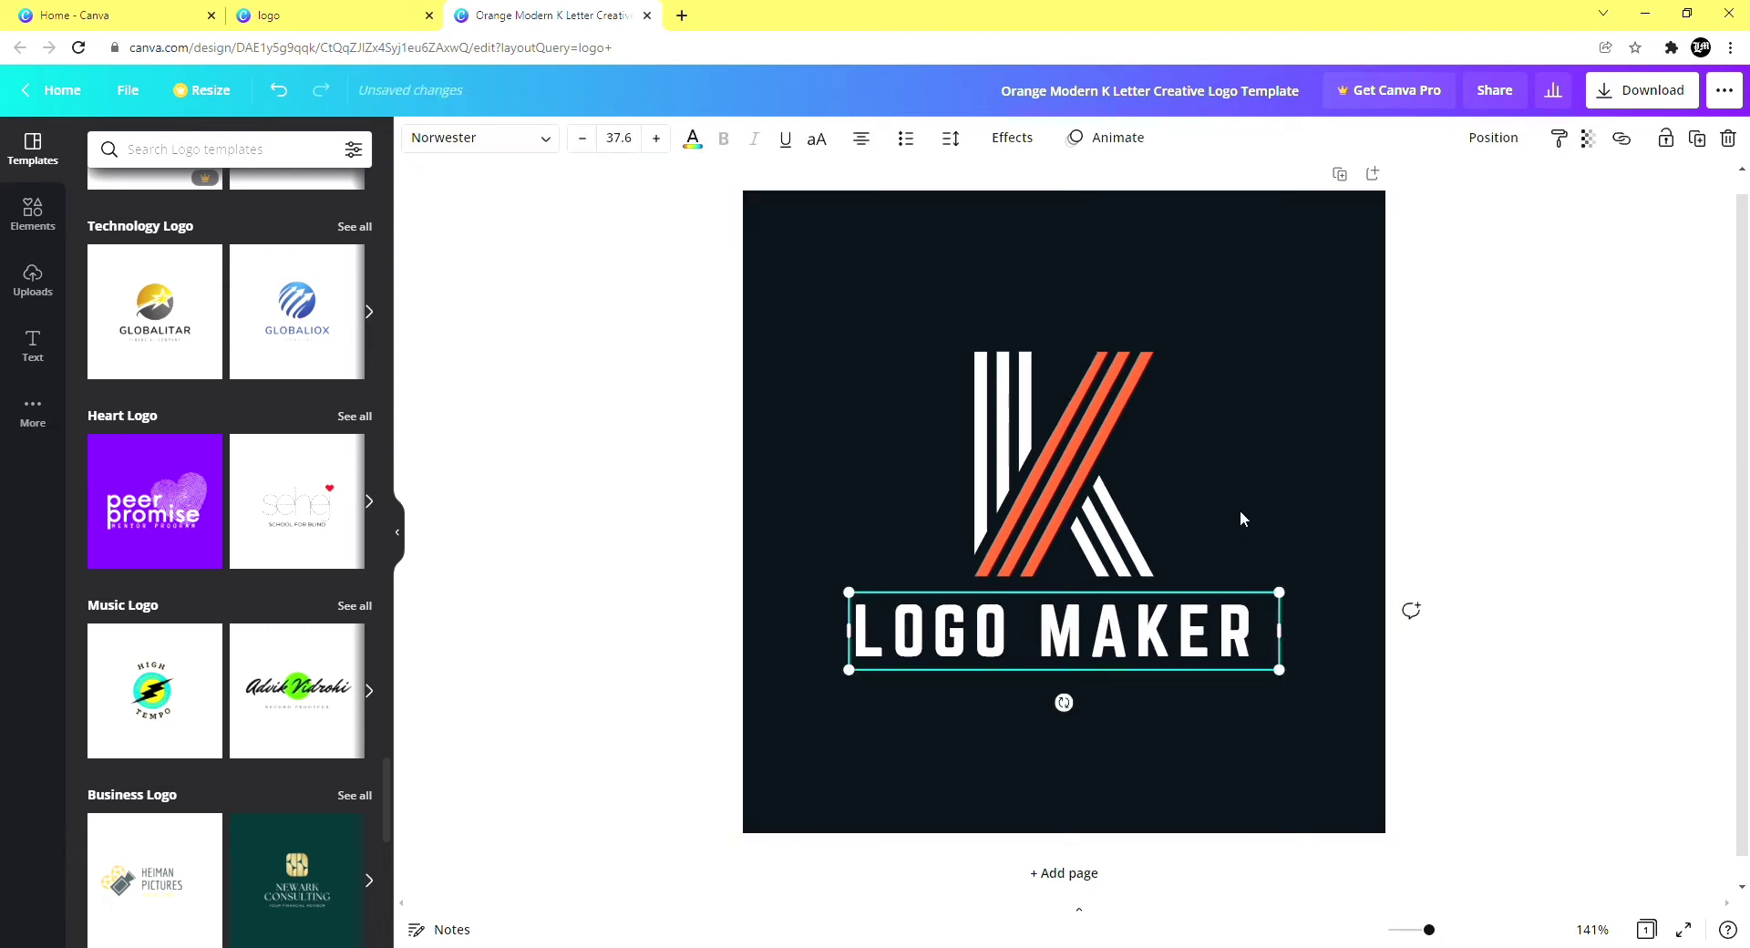
Nudge the K graphic slightly upward, keeping it centred above the LOGO MAKER text.
left_click(1304, 498)
left_click(1105, 490)
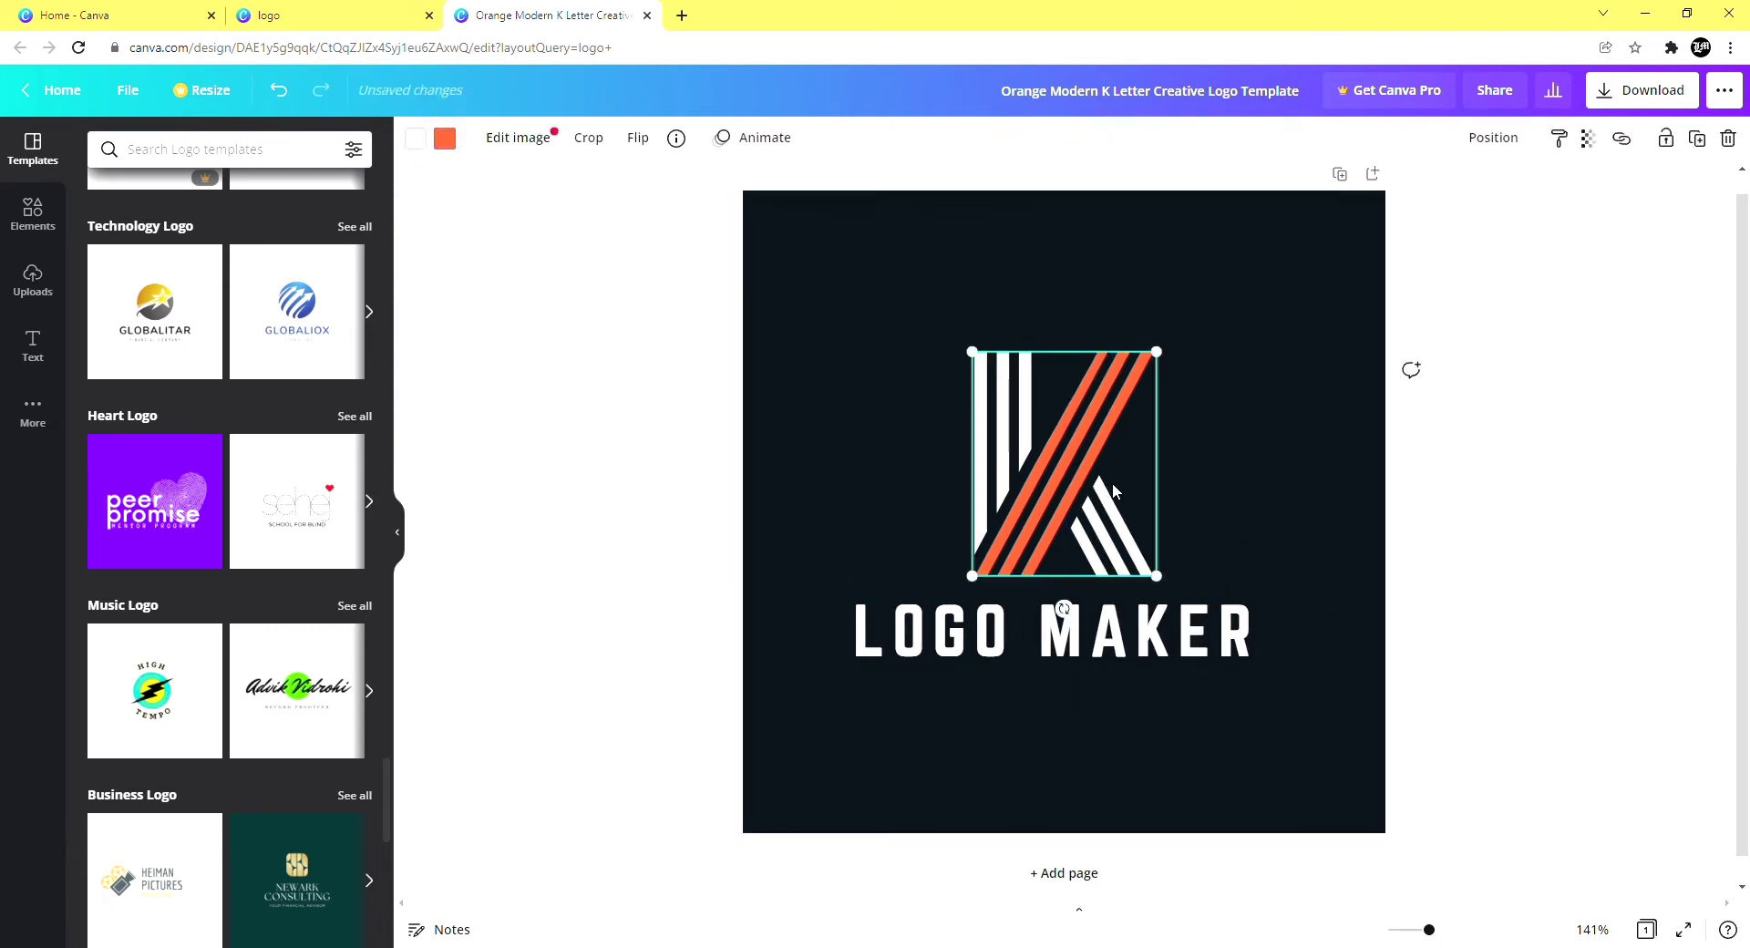
mouse_move(1101, 483)
left_mouse_down()
mouse_move(1055, 483)
mouse_move(1114, 485)
left_mouse_up()
left_click(1216, 457)
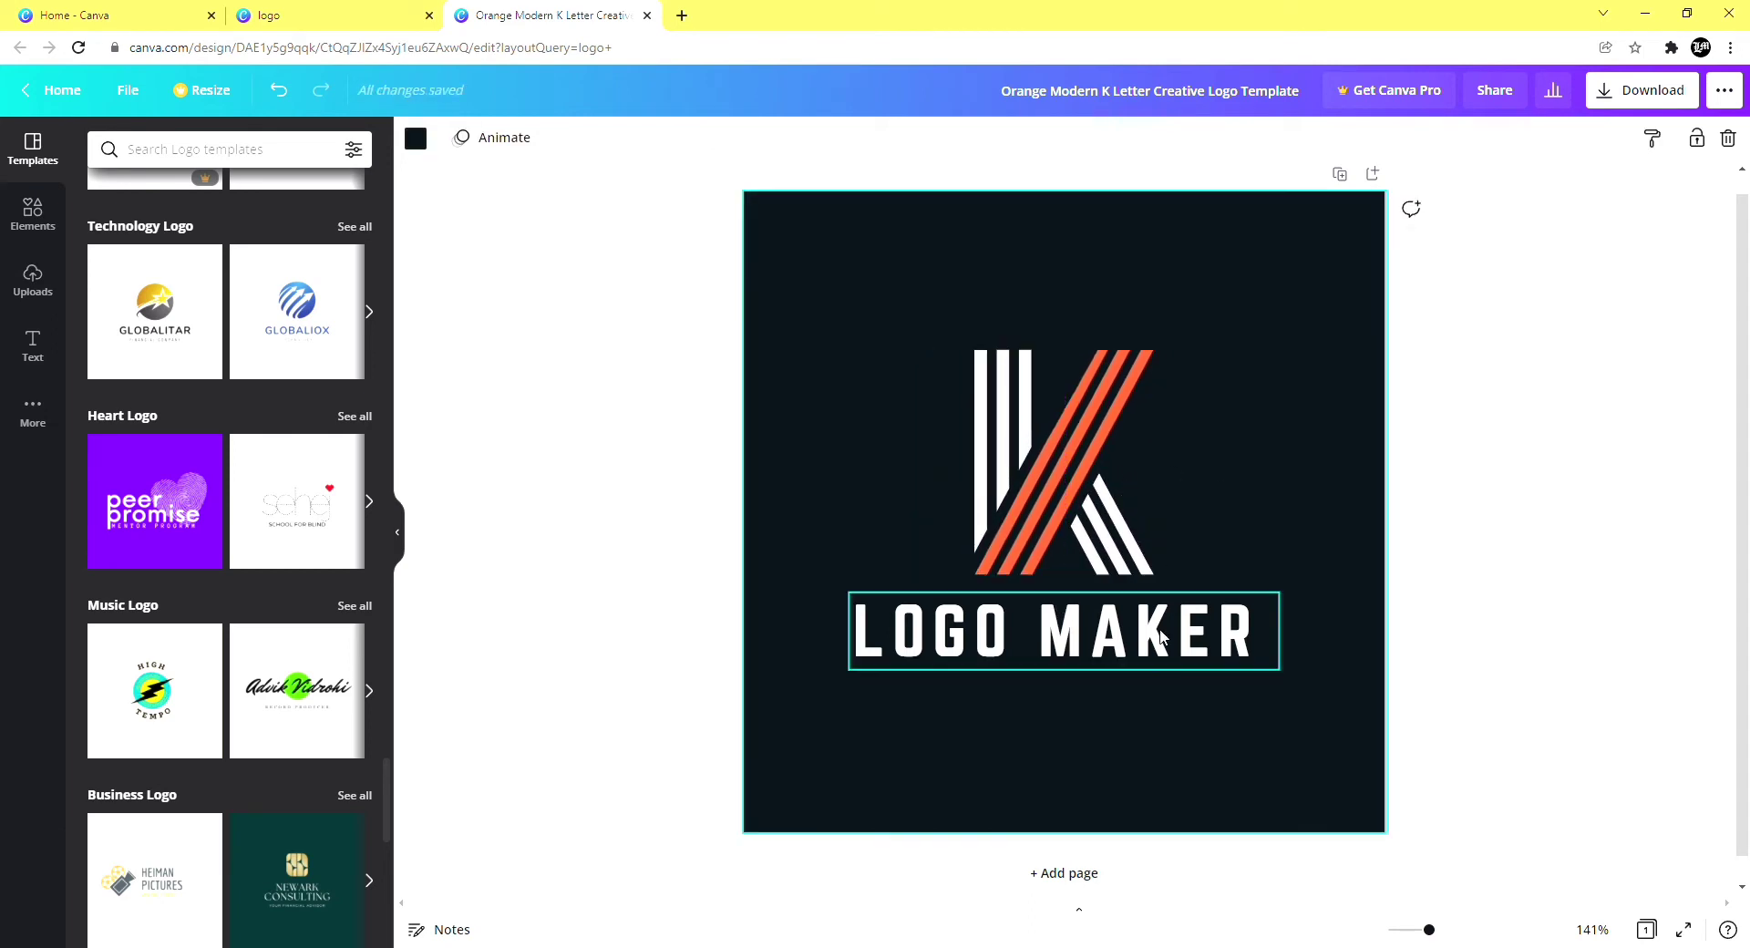
left_click_drag(1150, 660, 1163, 668)
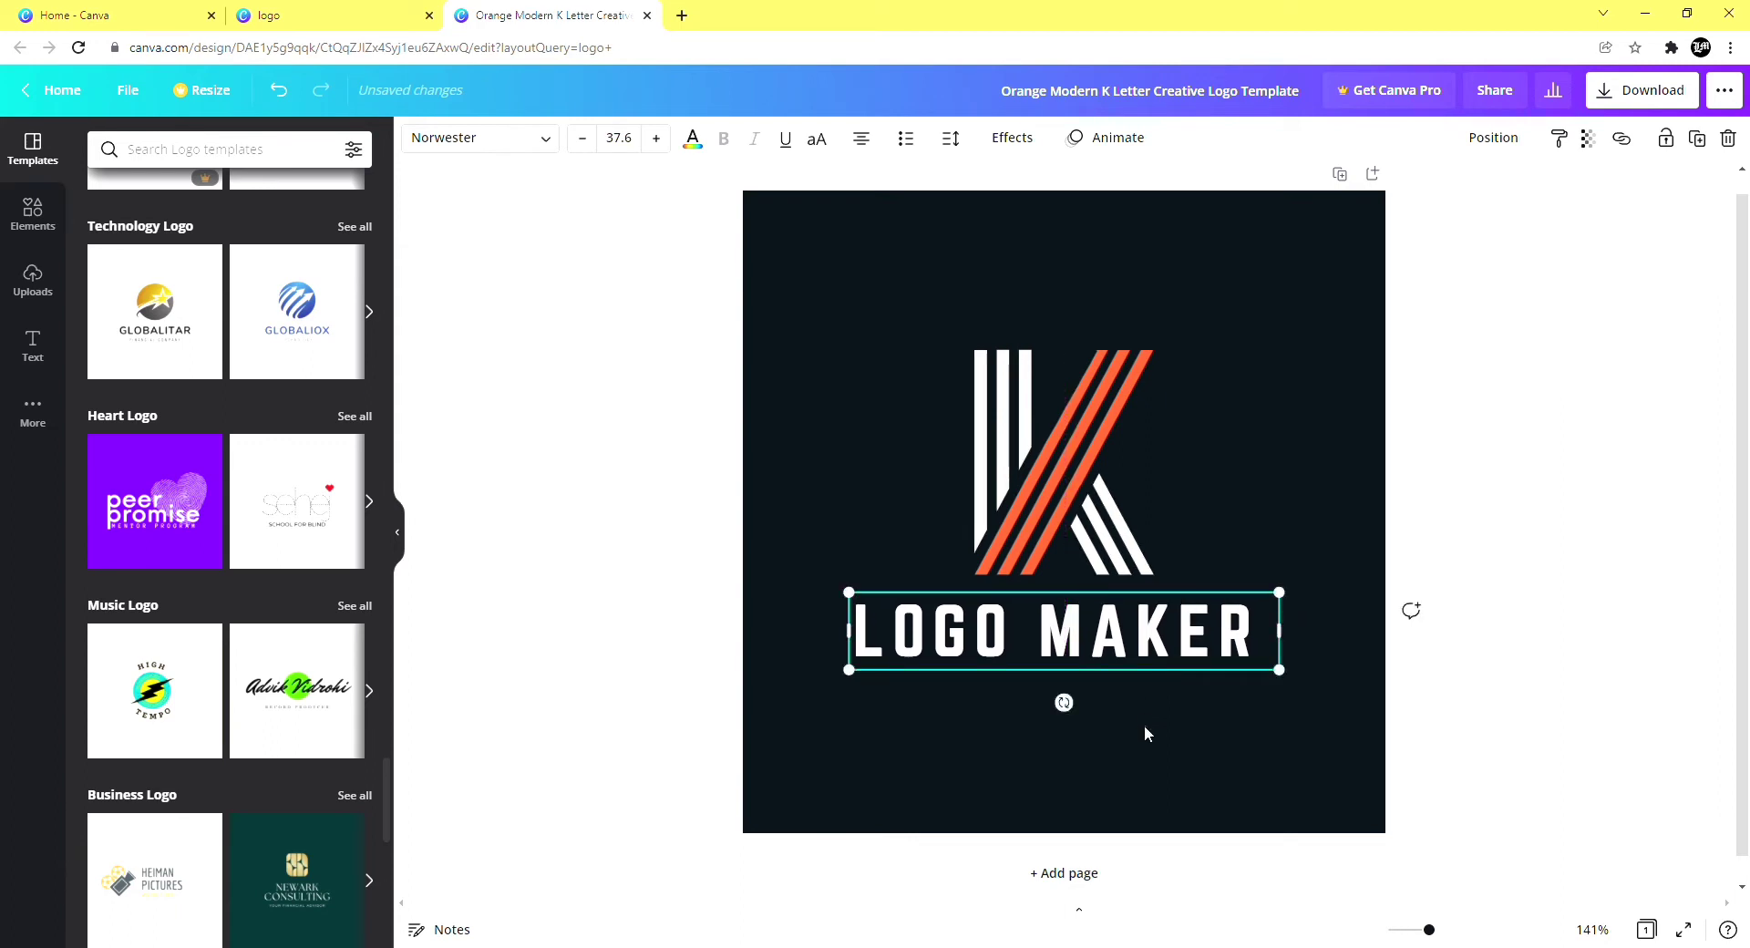
left_click(1146, 727)
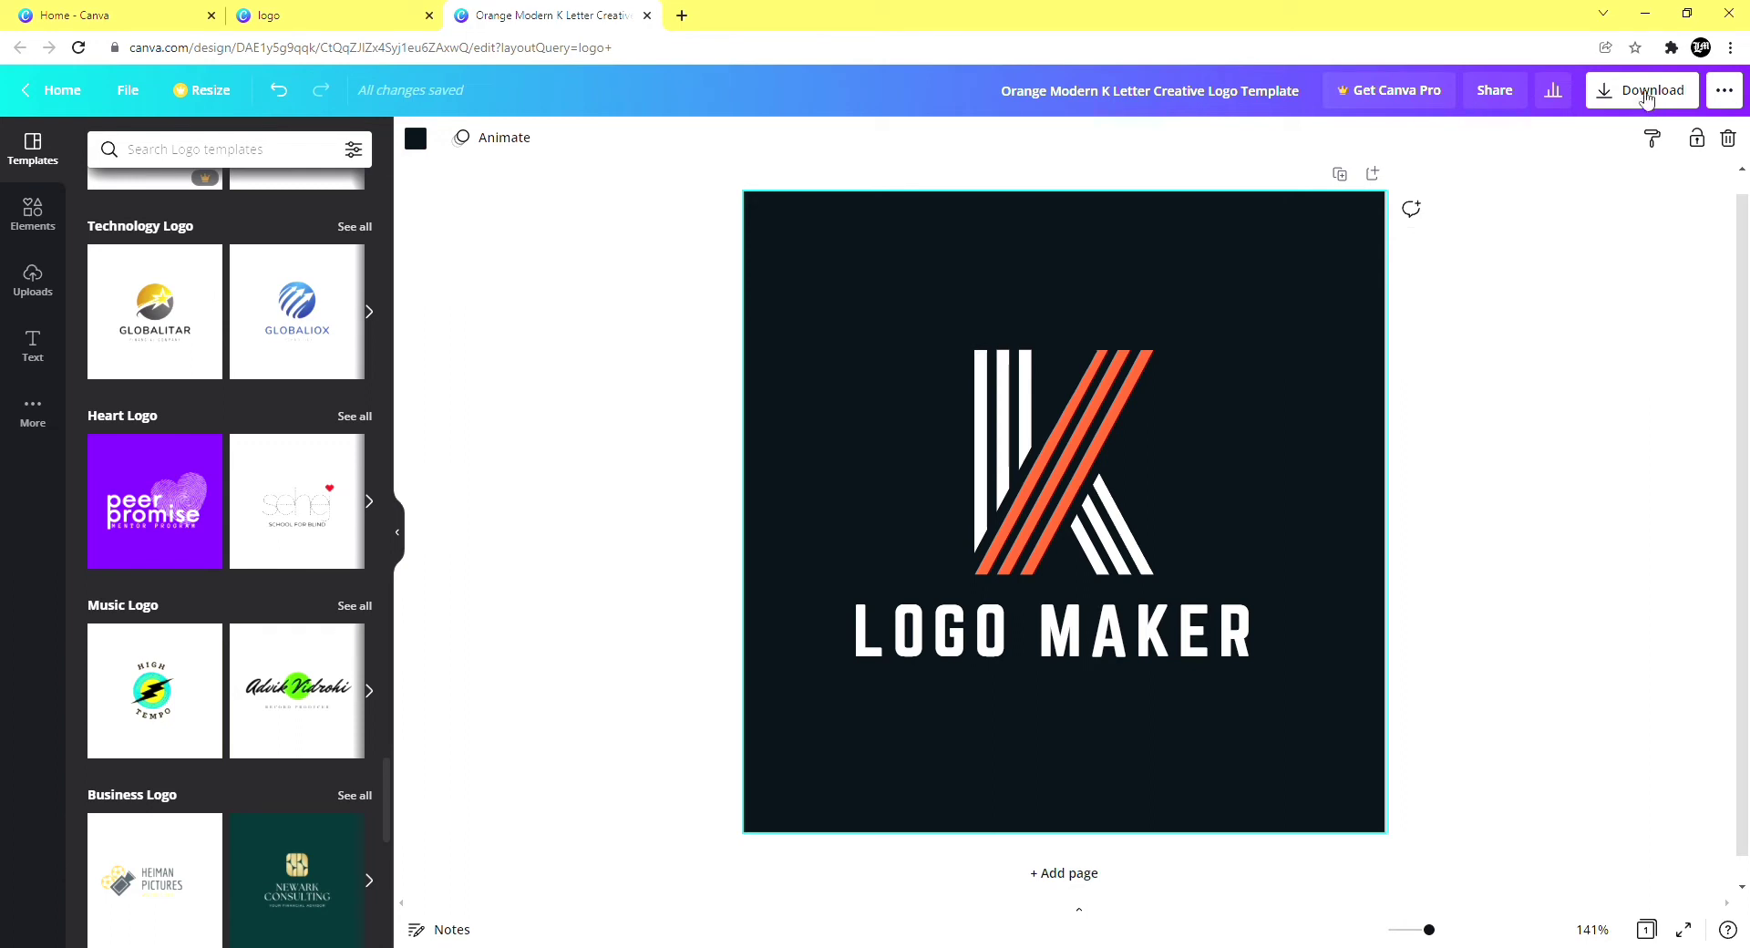
Download the finished logo as a JPG file and dismiss the business card printing offer.
left_click(1647, 94)
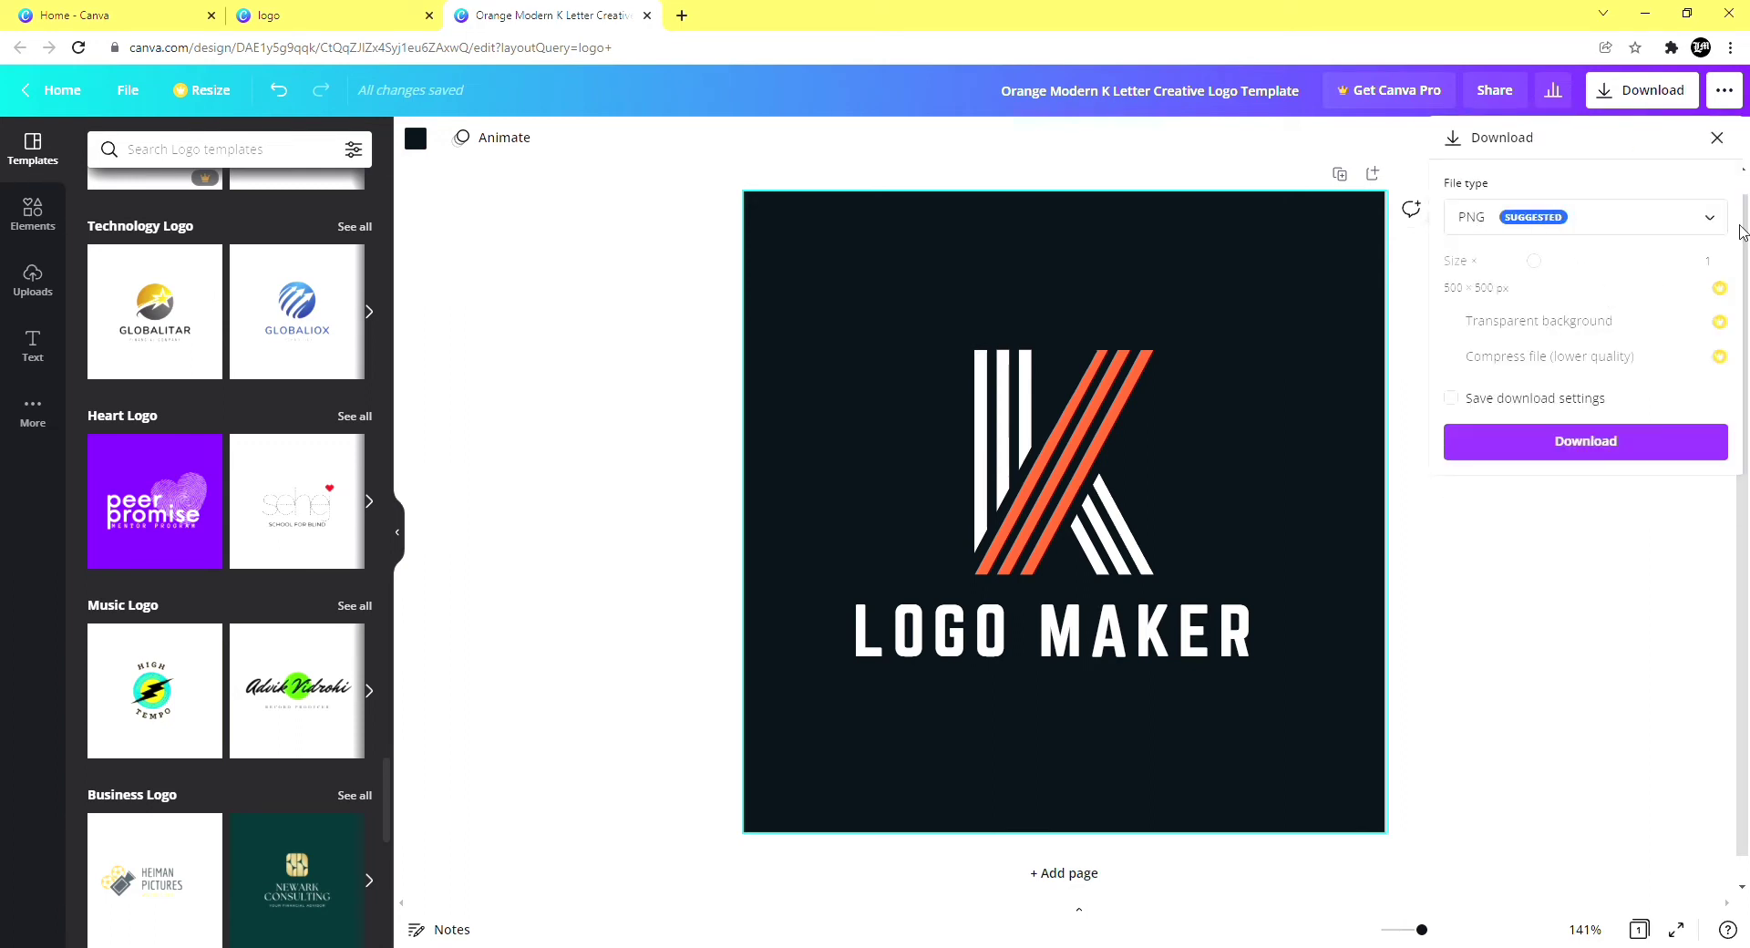
left_click(1711, 220)
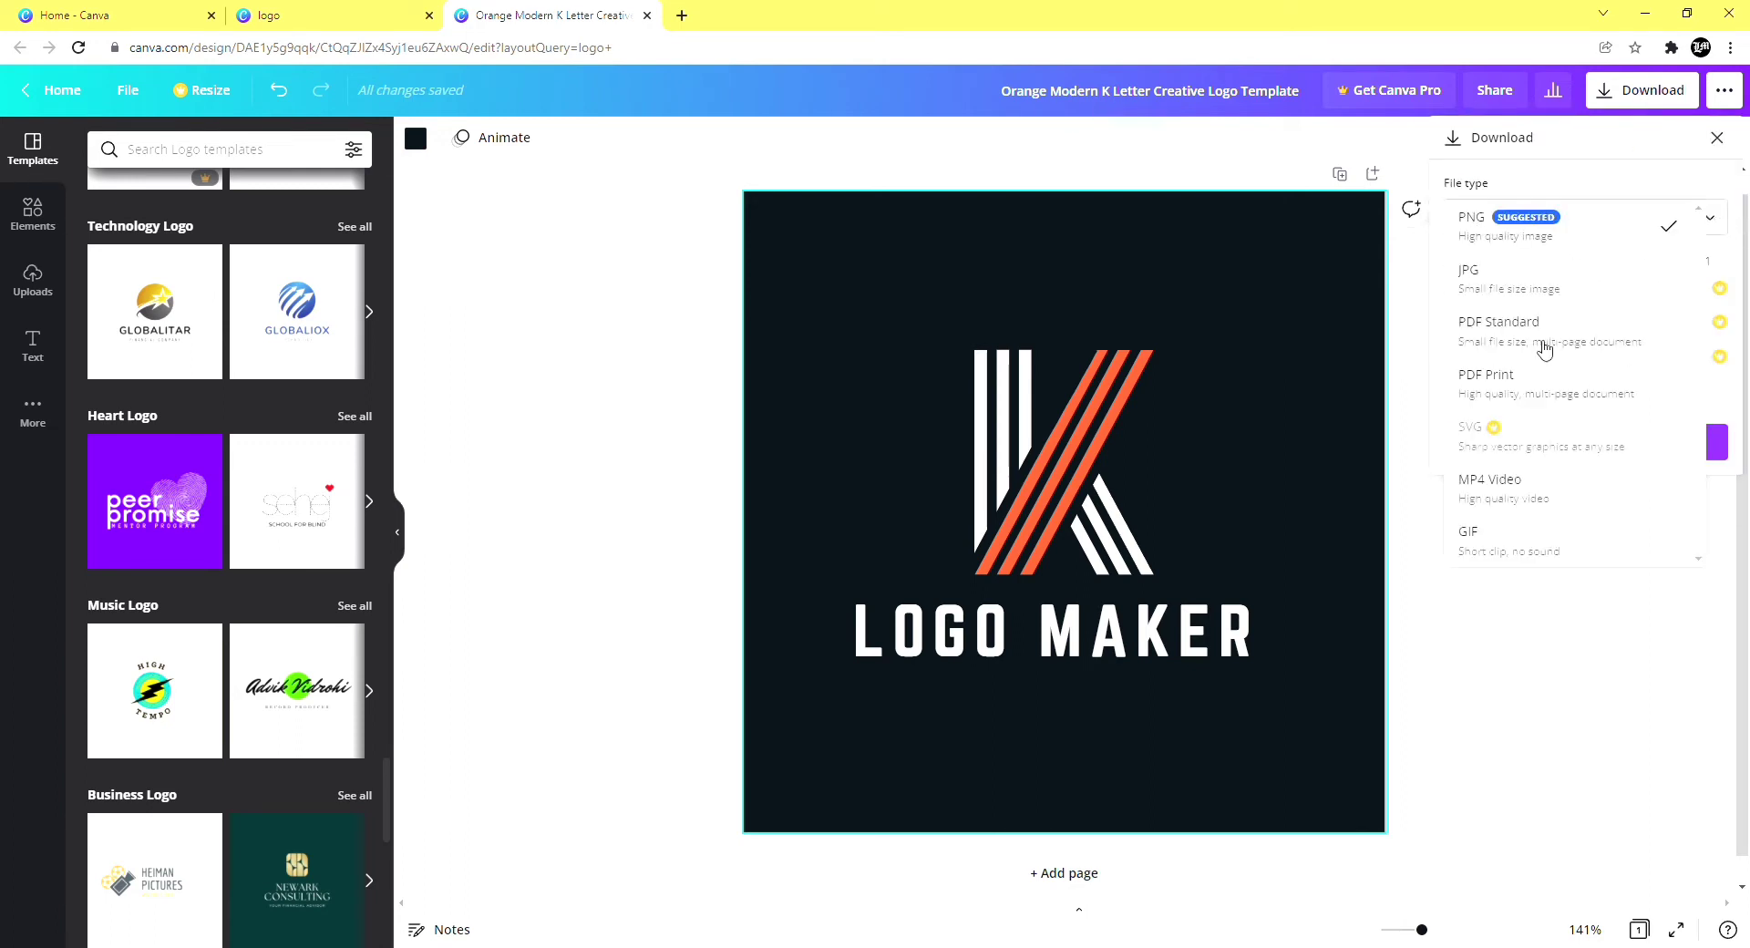
left_click(1550, 283)
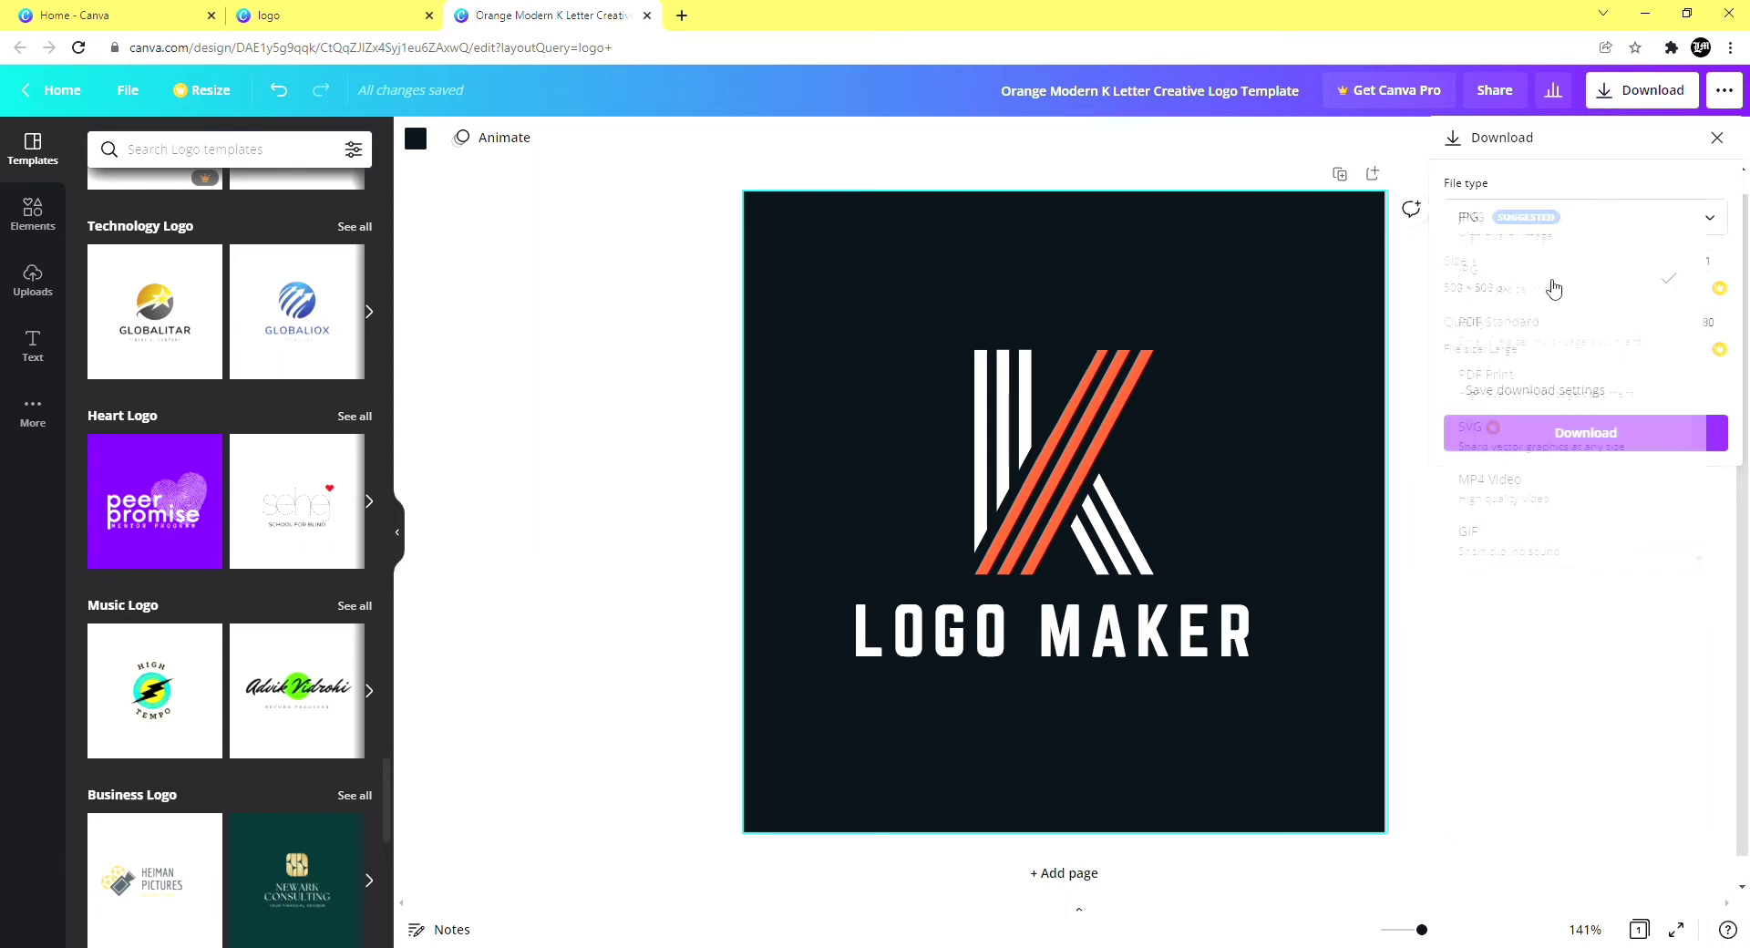
left_click(1595, 439)
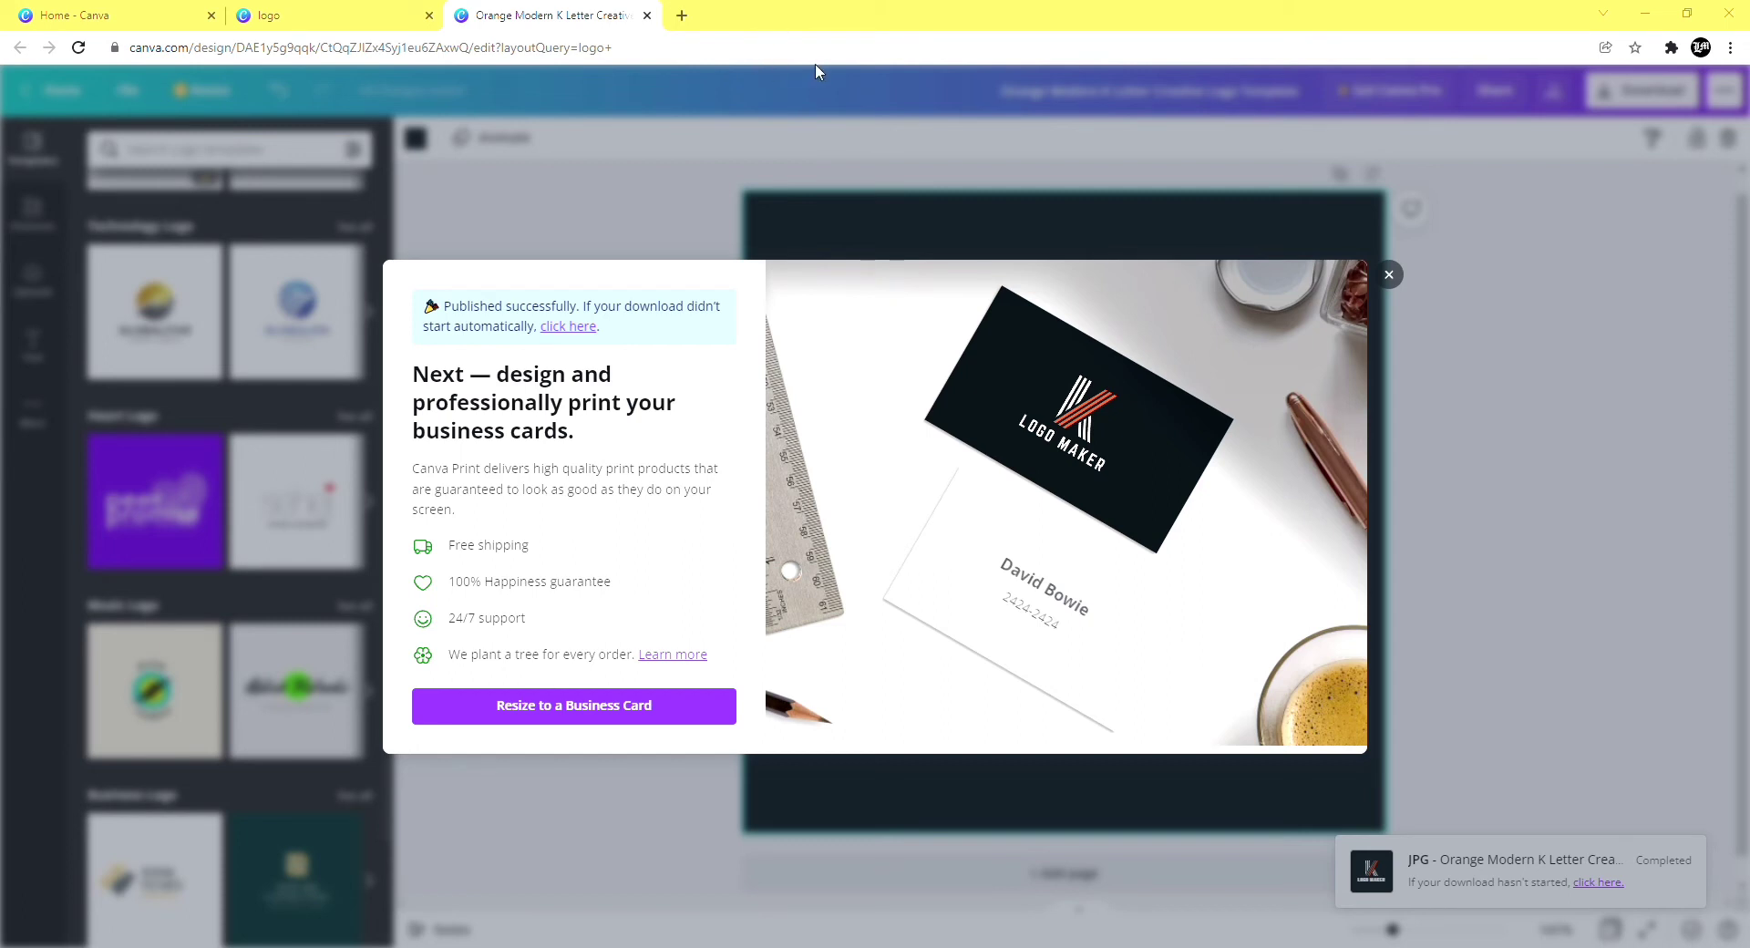
left_click(1388, 274)
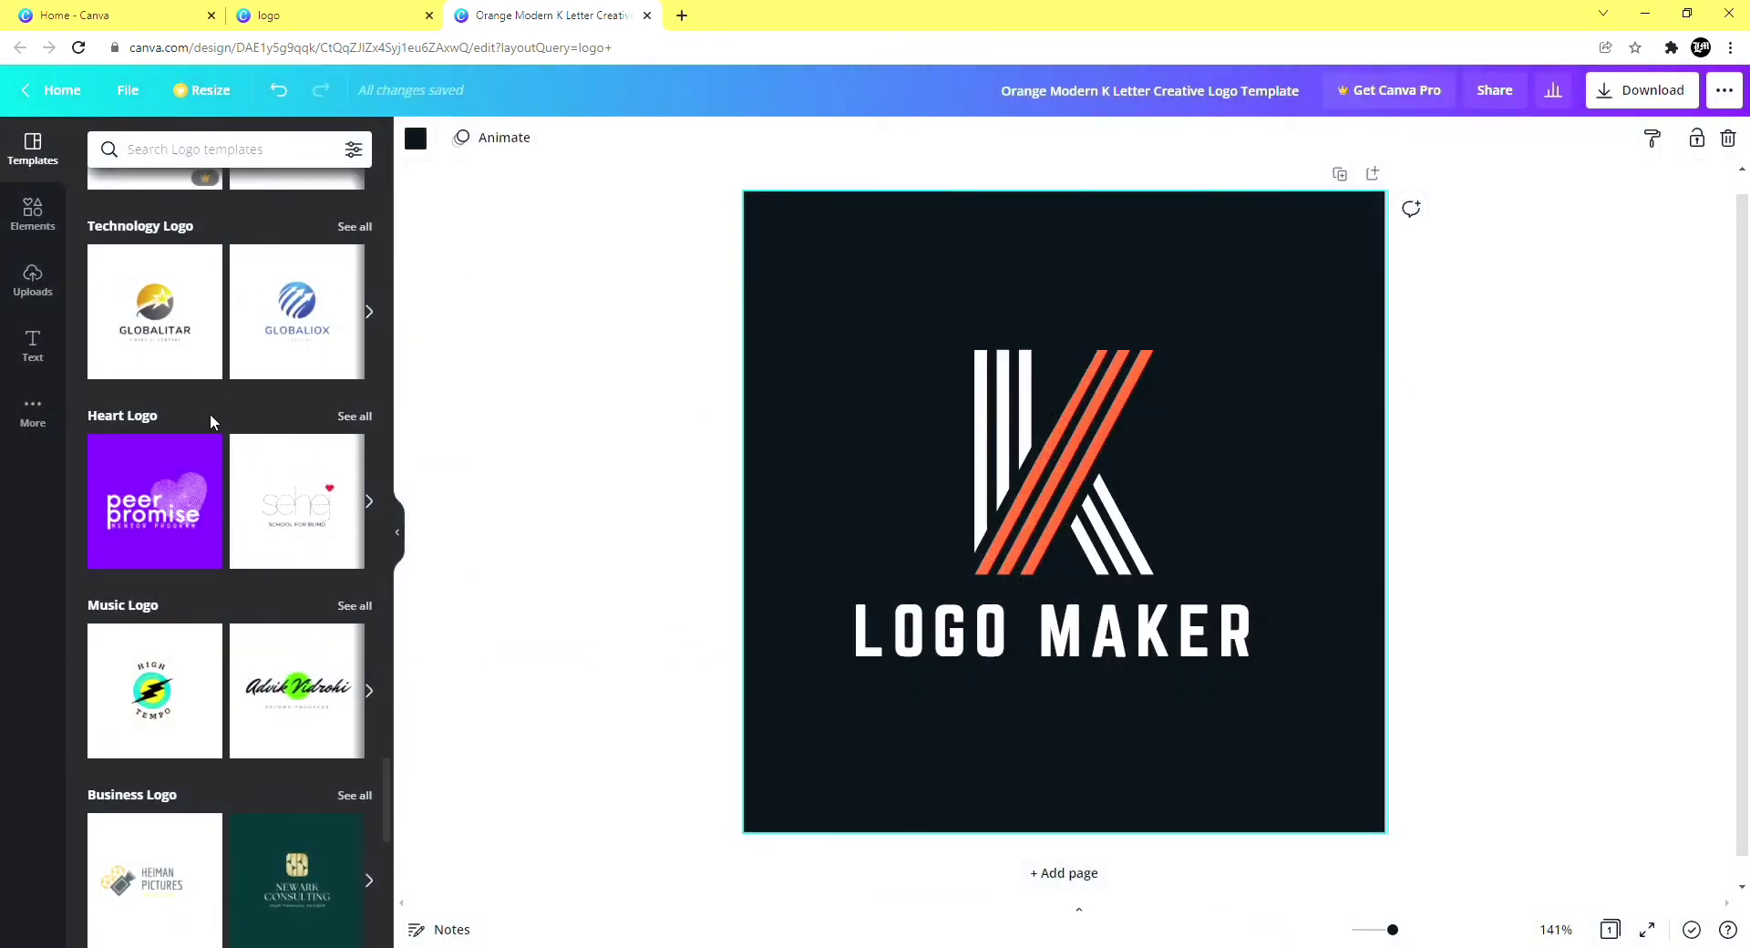
scroll(211, 414, "up", 3)
scroll(211, 419, "up", 1)
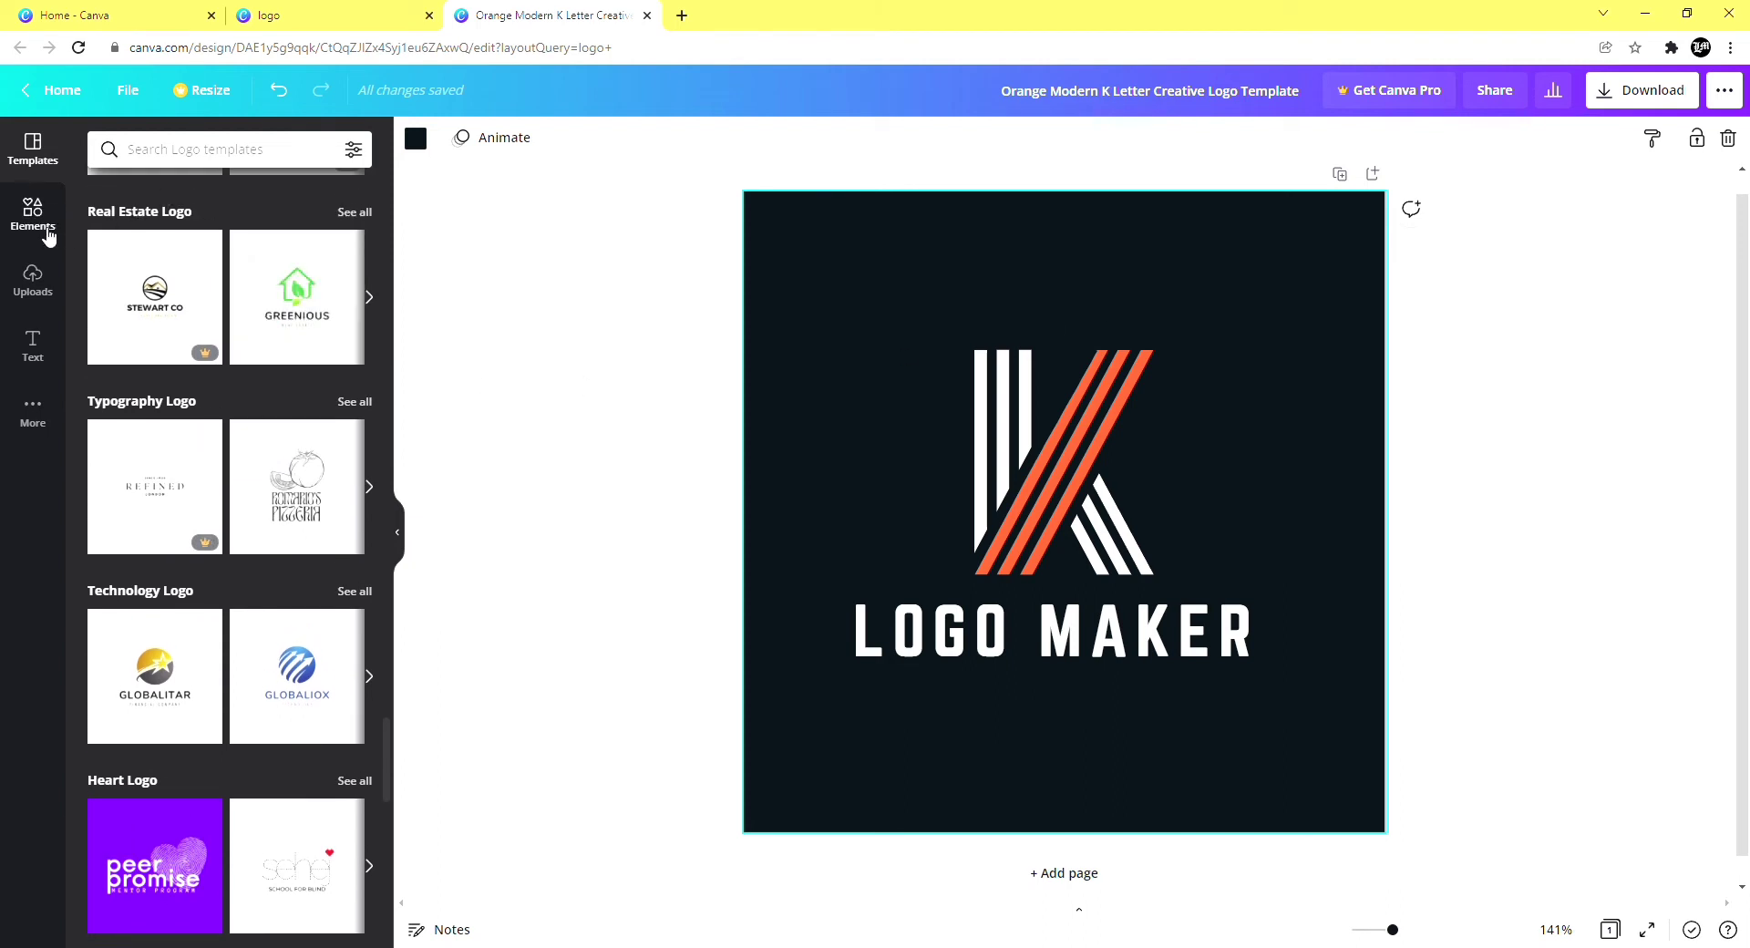
Browse the logo template categories and apply the GLOBALITAR template with the gold and grey star globe from Finance Logo.
scroll(227, 474, "up", 4)
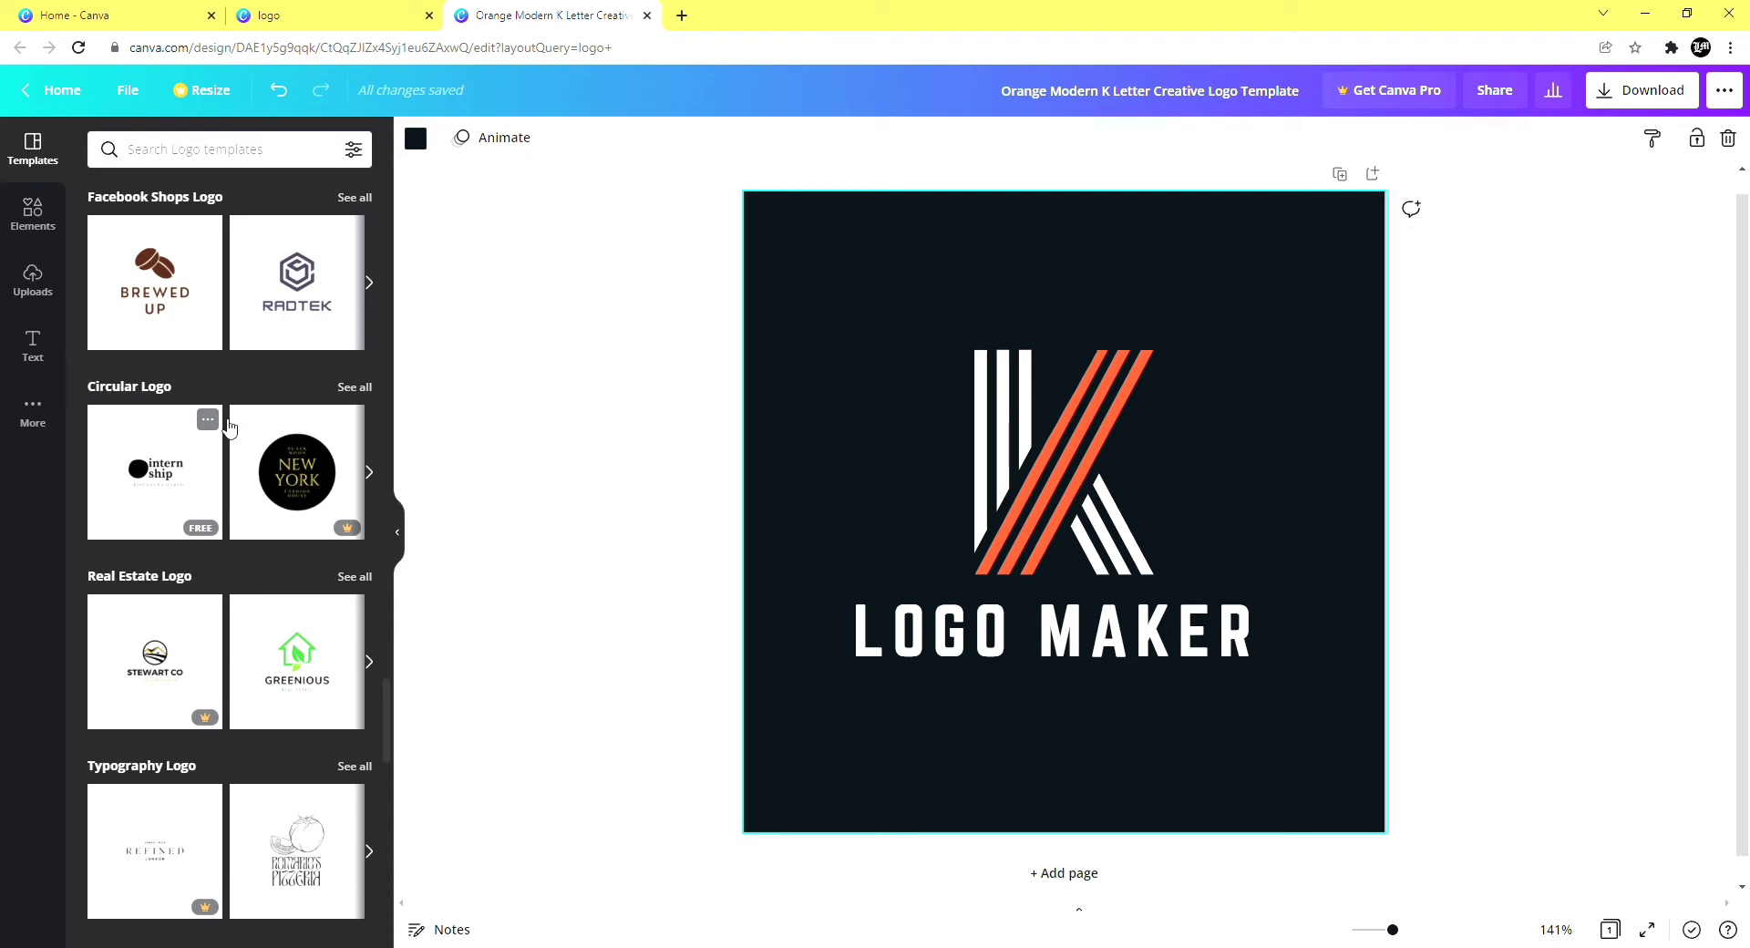
scroll(228, 429, "up", 4)
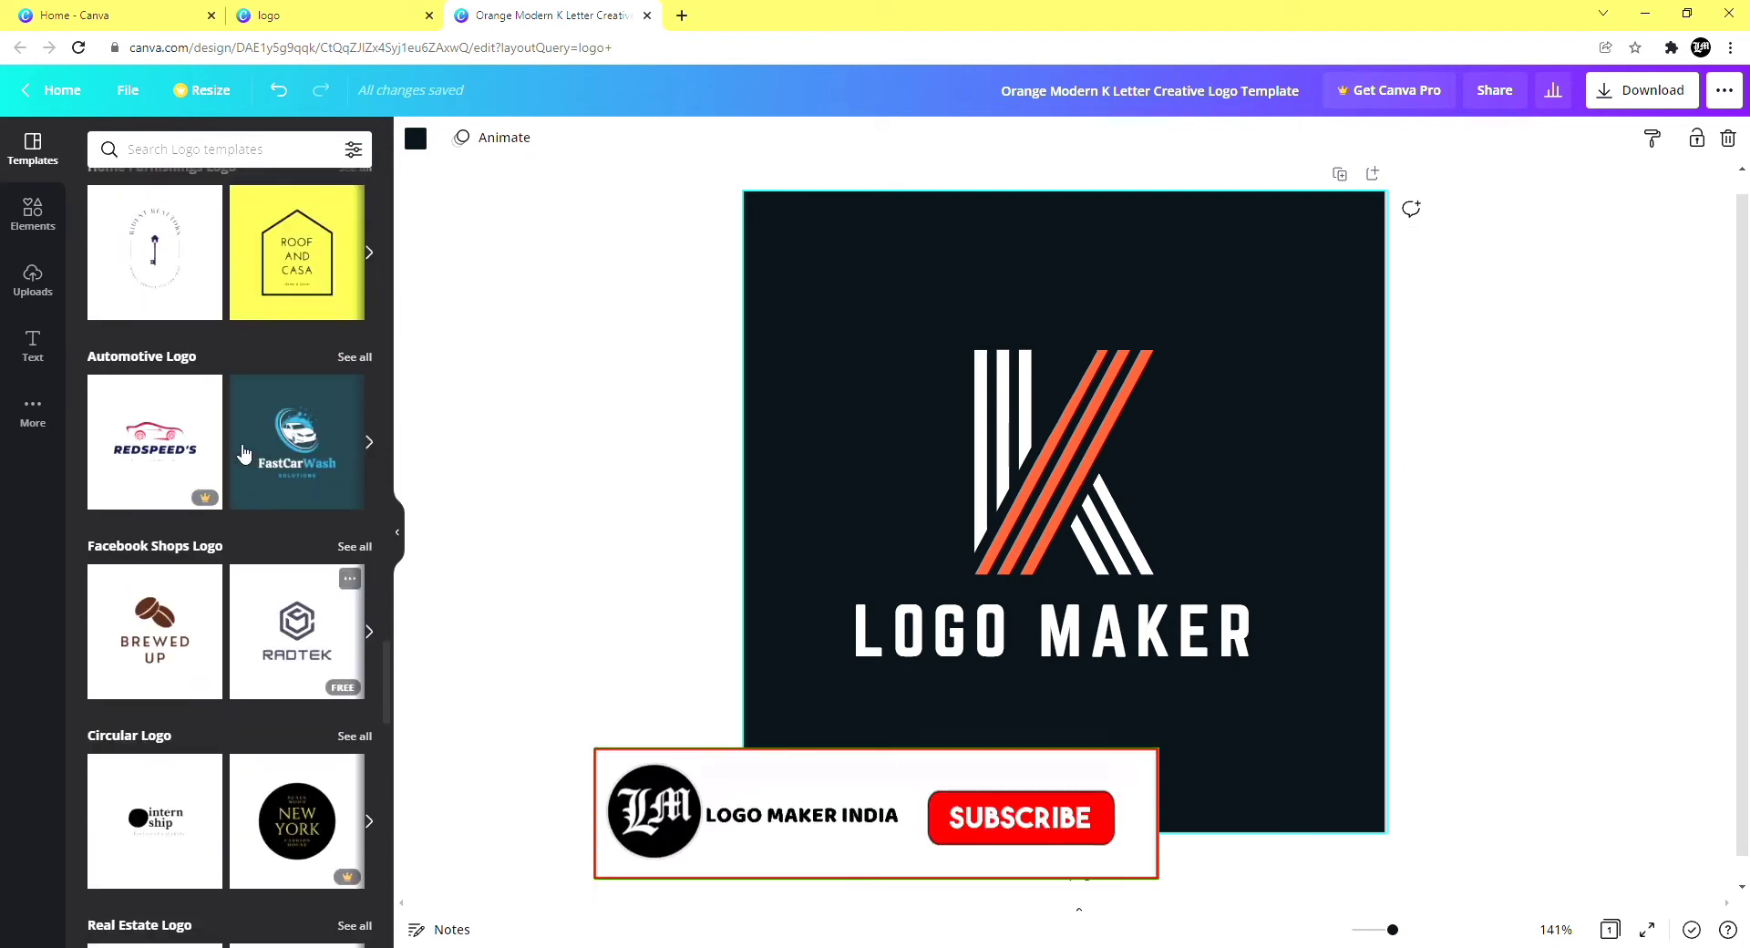
scroll(105, 413, "up", 2)
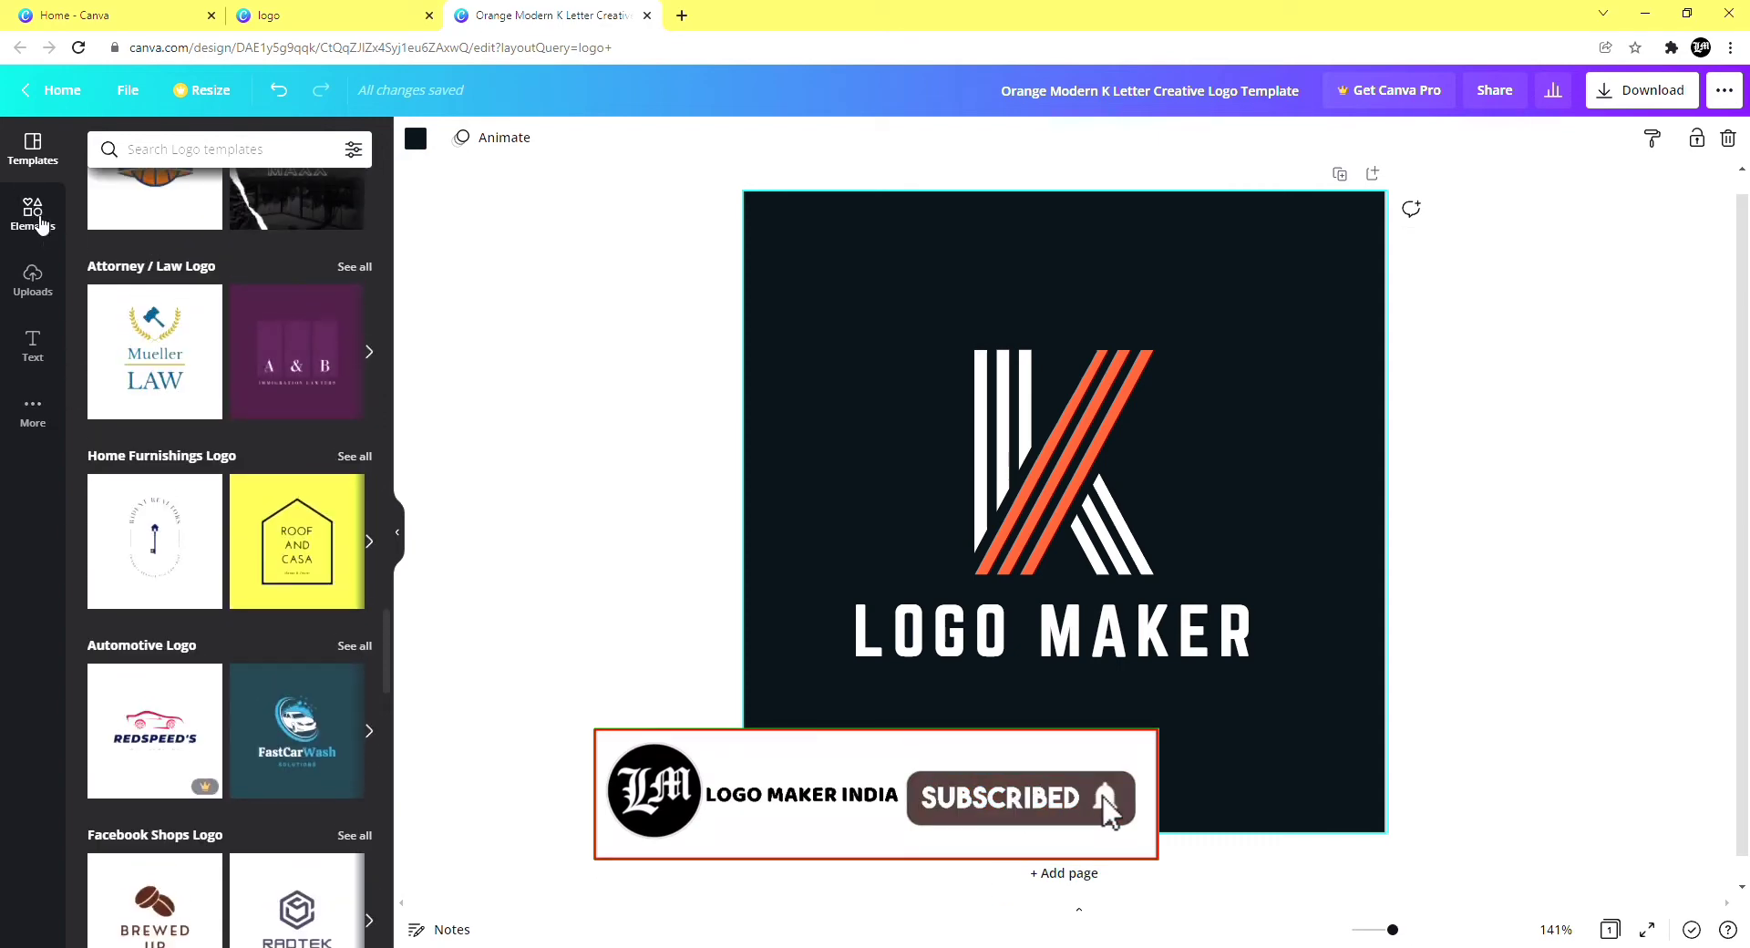
left_click(37, 223)
left_click(50, 155)
scroll(250, 438, "down", 9)
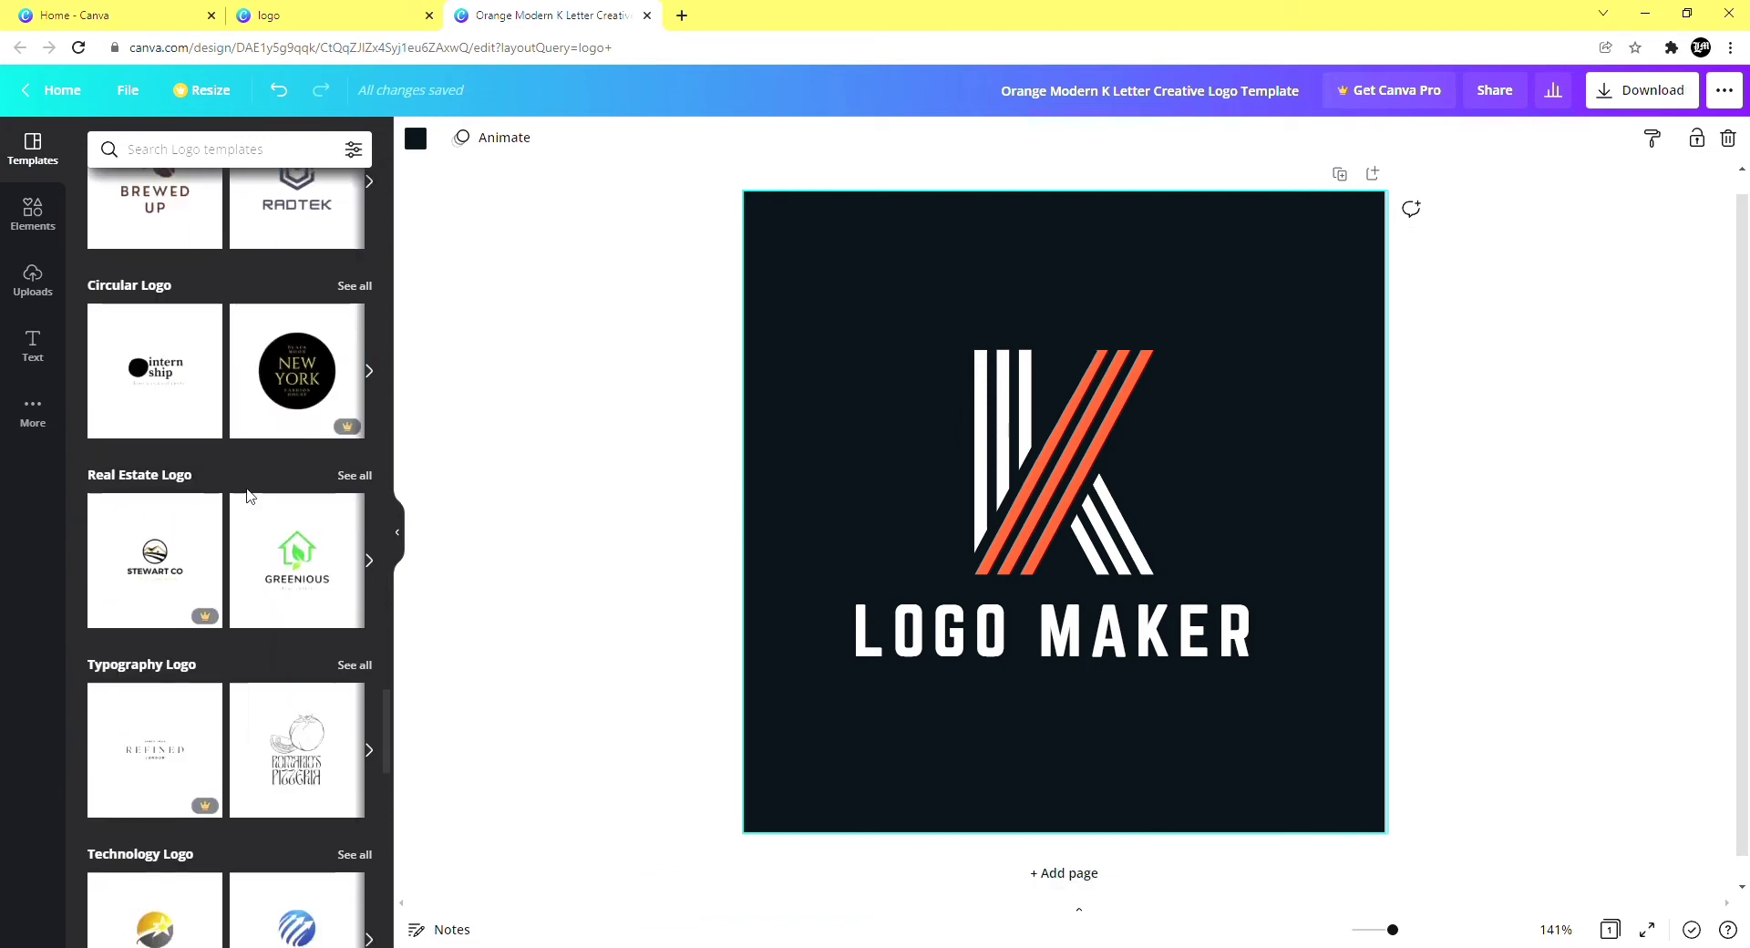
scroll(263, 395, "down", 7)
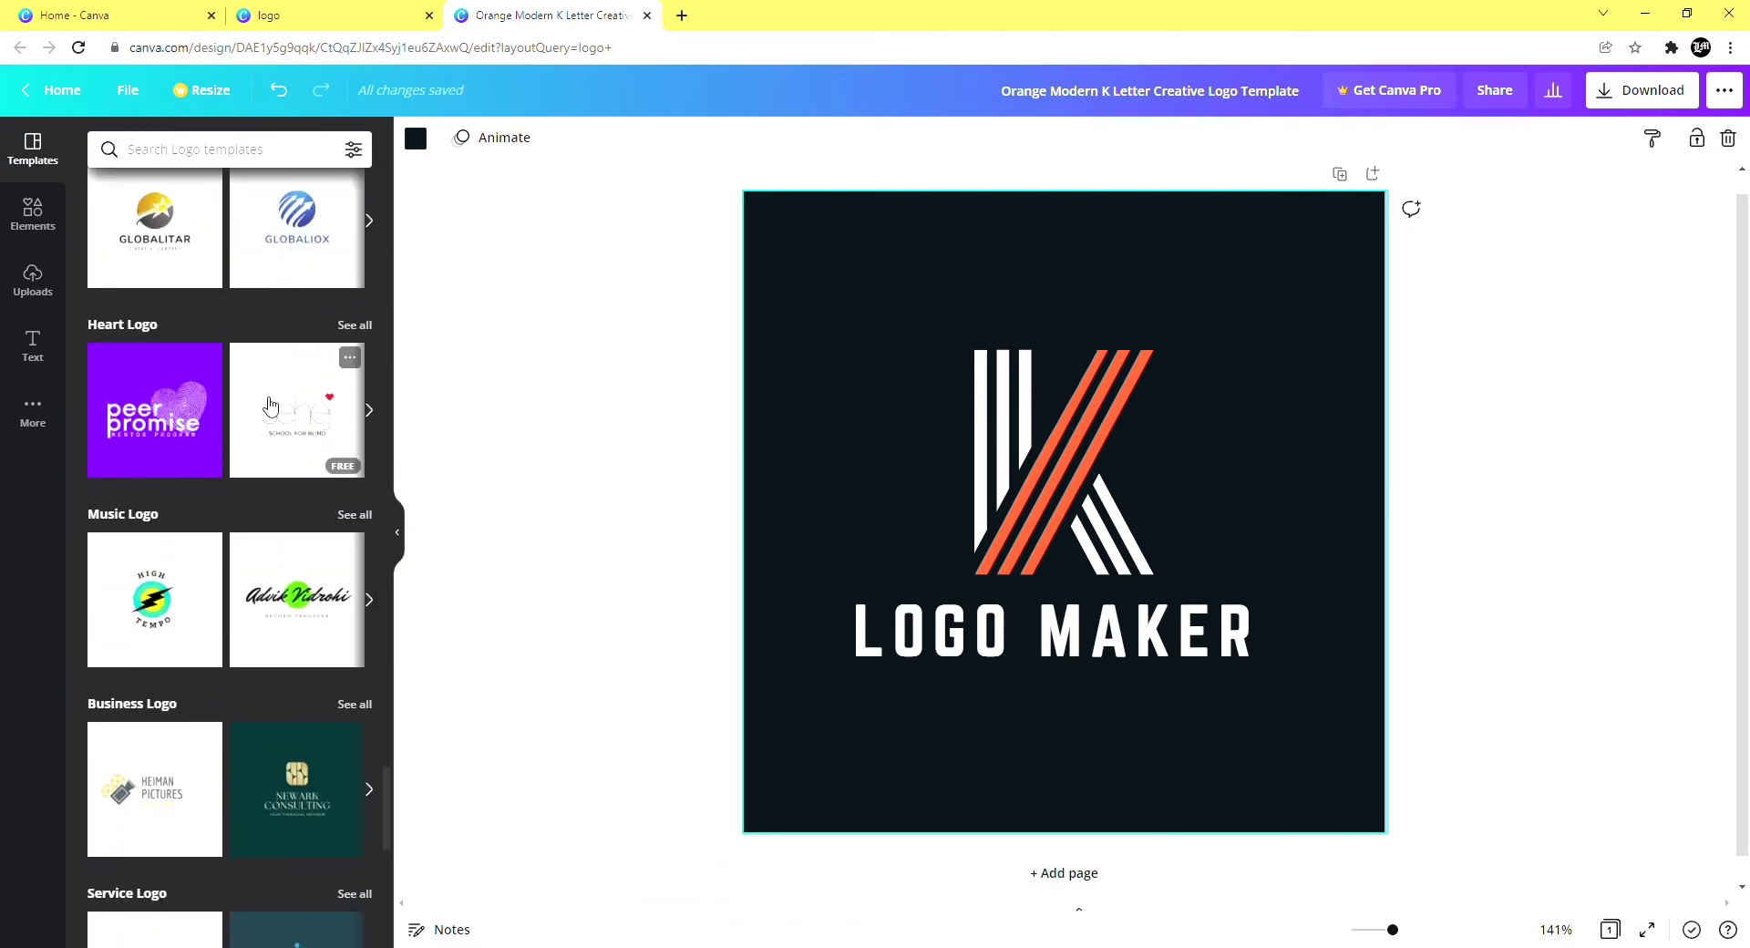
scroll(270, 407, "down", 9)
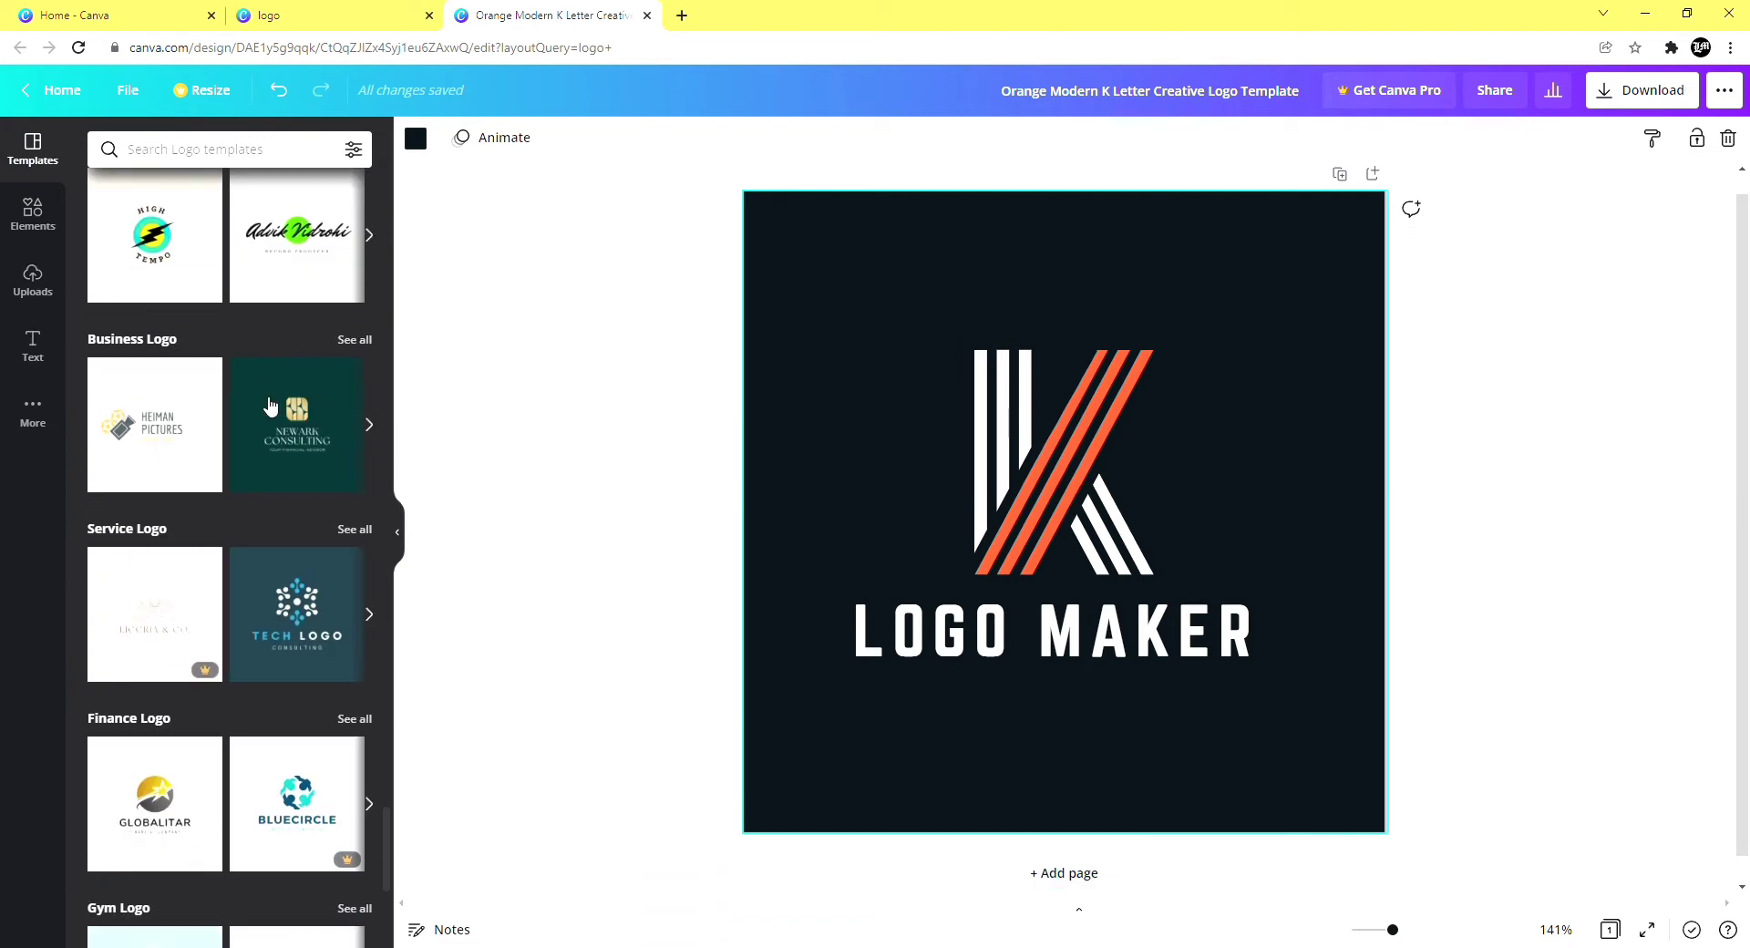
left_click(185, 374)
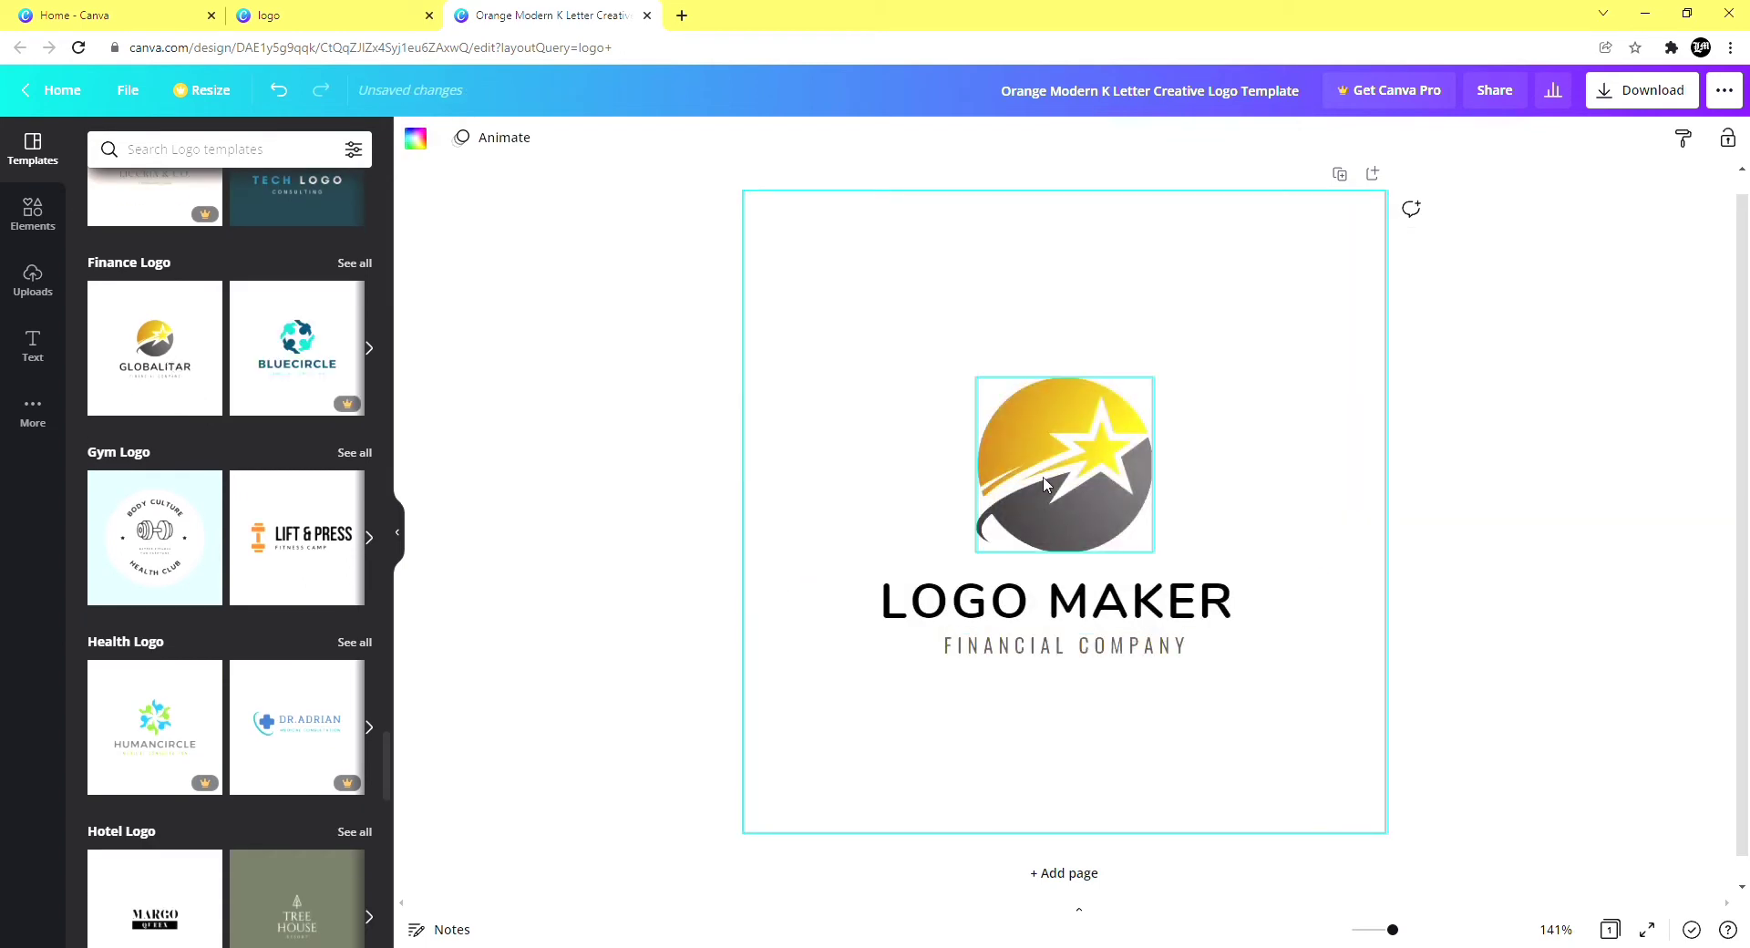
Enlarge the star globe graphic and centre it above the LOGO MAKER text without overlapping it.
left_click_drag(1076, 529, 1066, 501)
left_click_drag(1159, 532, 1206, 587)
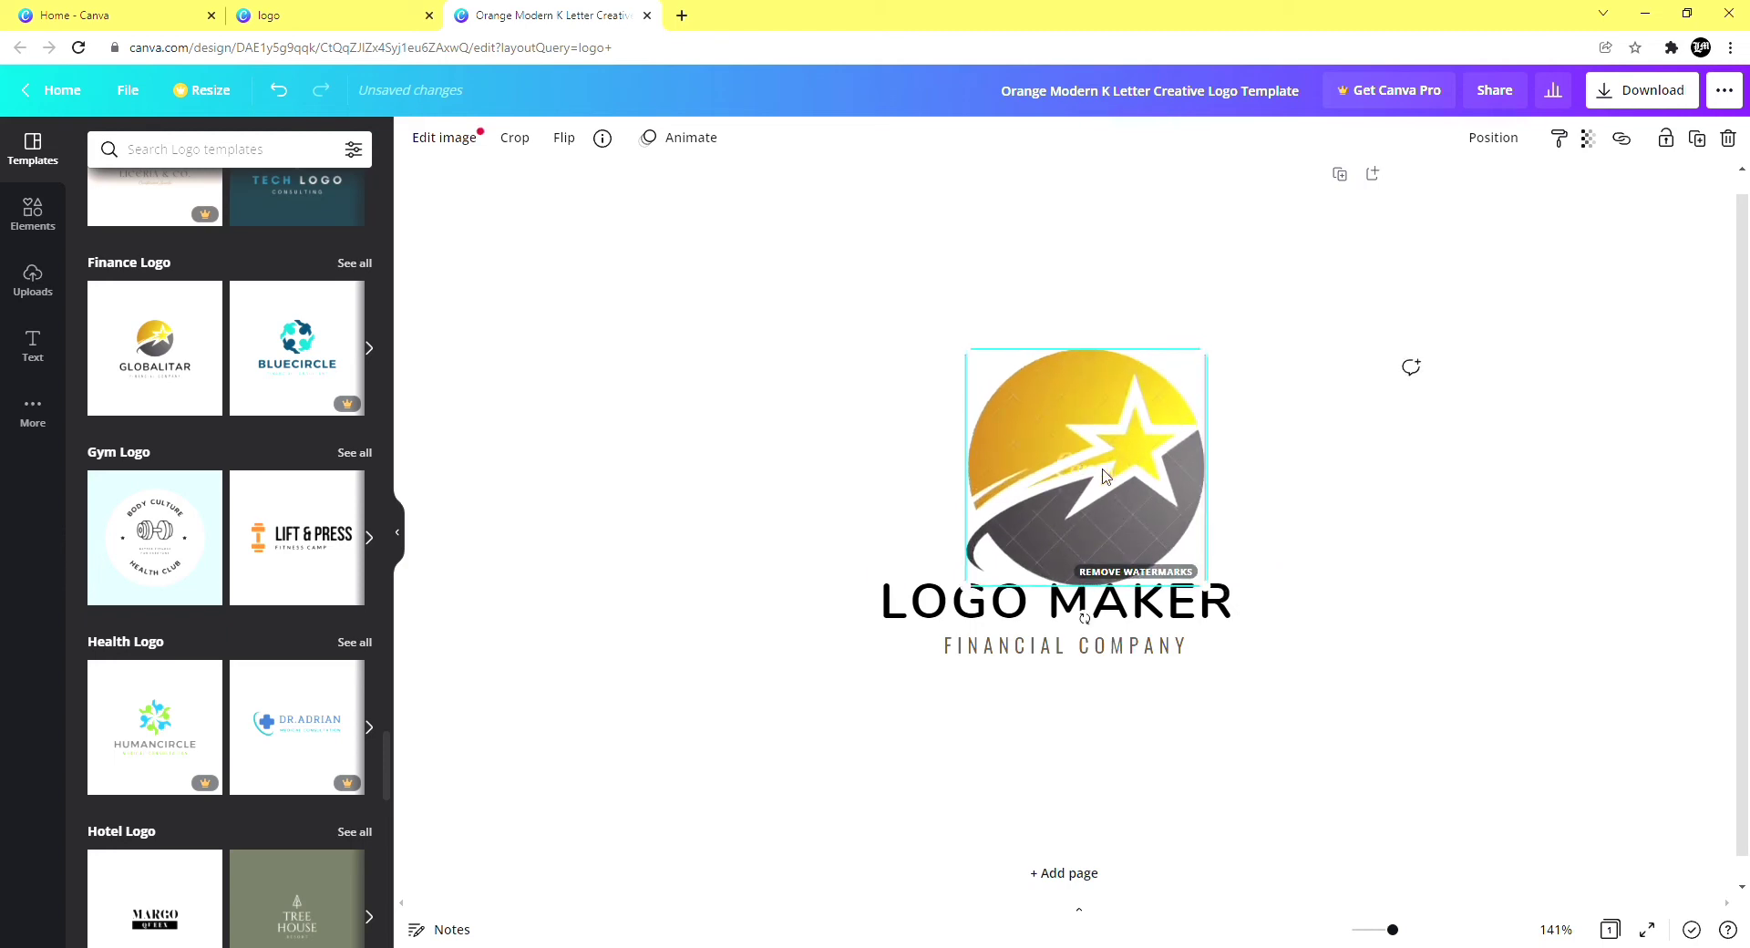
scroll(1158, 638, "down", 1)
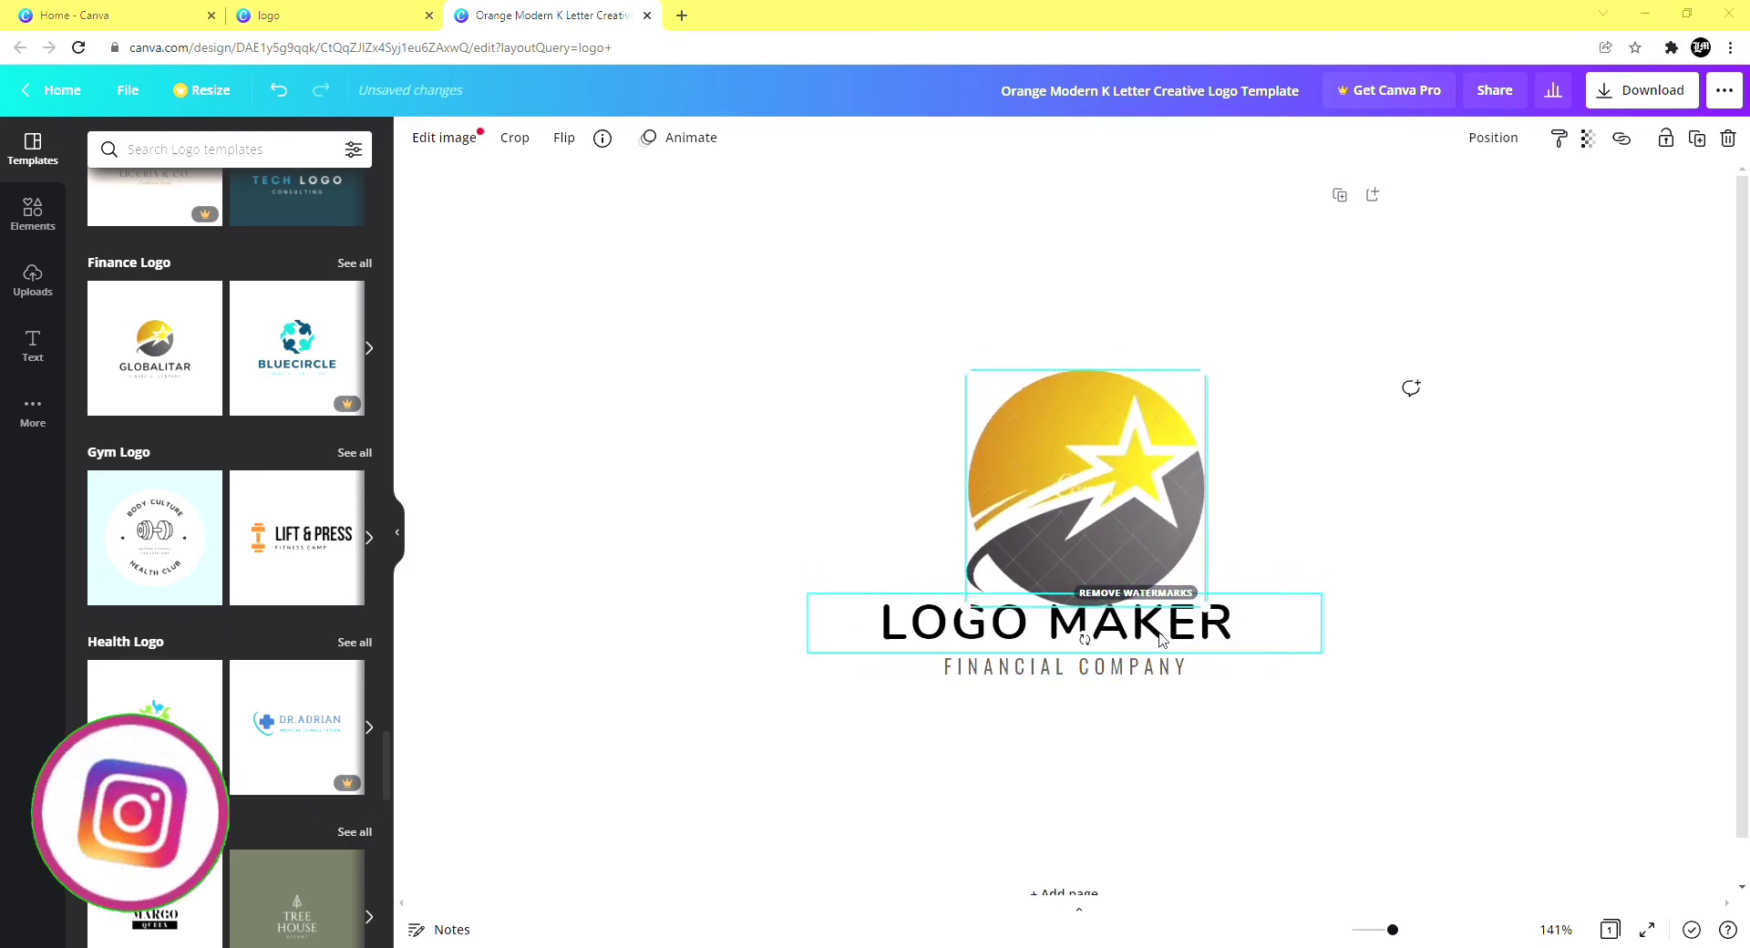
left_click(695, 539)
scroll(1159, 588, "up", 1)
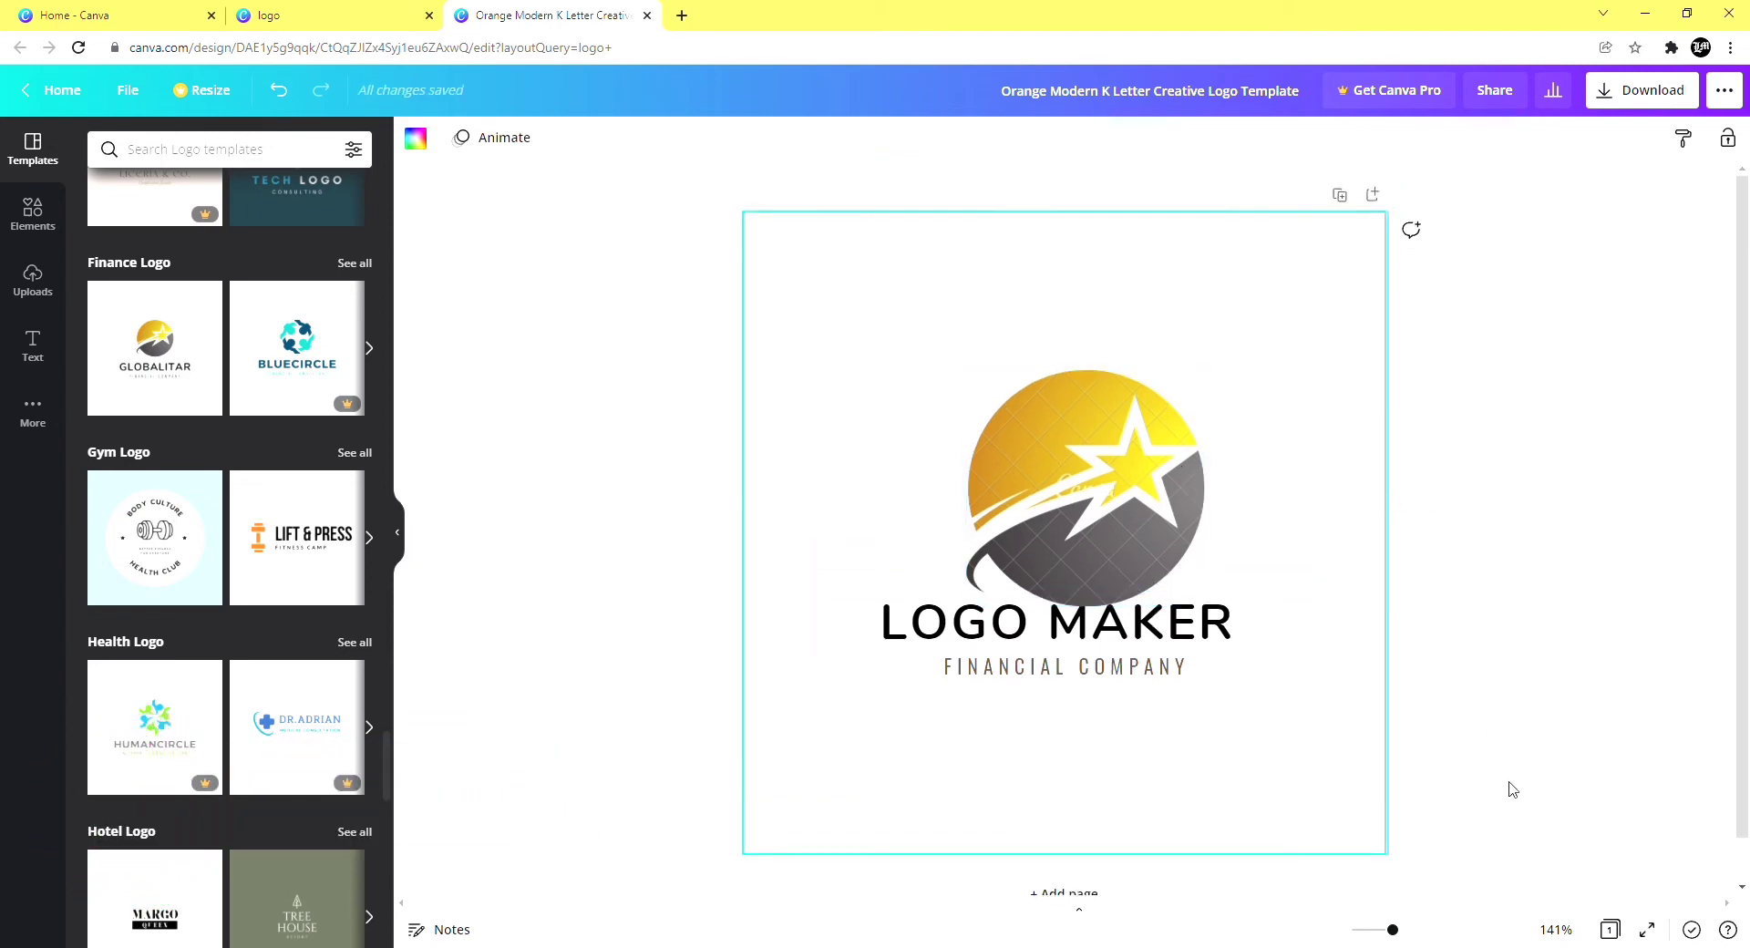
mouse_move(1393, 930)
left_mouse_down()
mouse_move(1529, 937)
mouse_move(1392, 930)
left_mouse_up()
left_click(1122, 486)
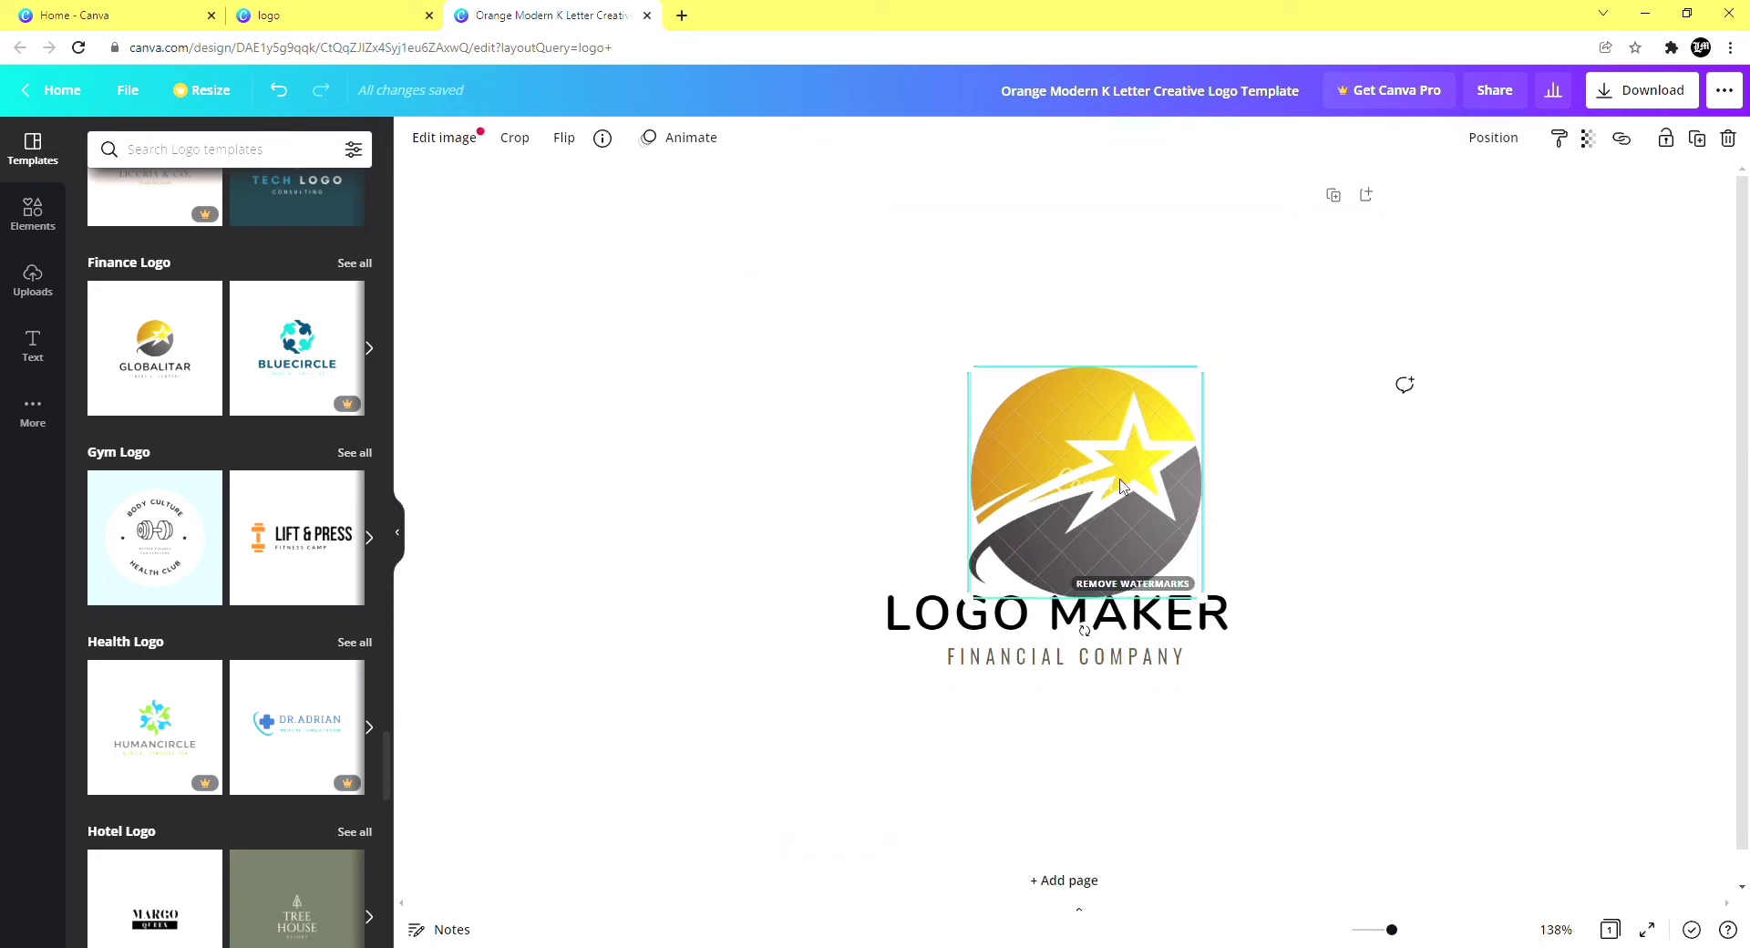
left_click_drag(1122, 486, 1098, 453)
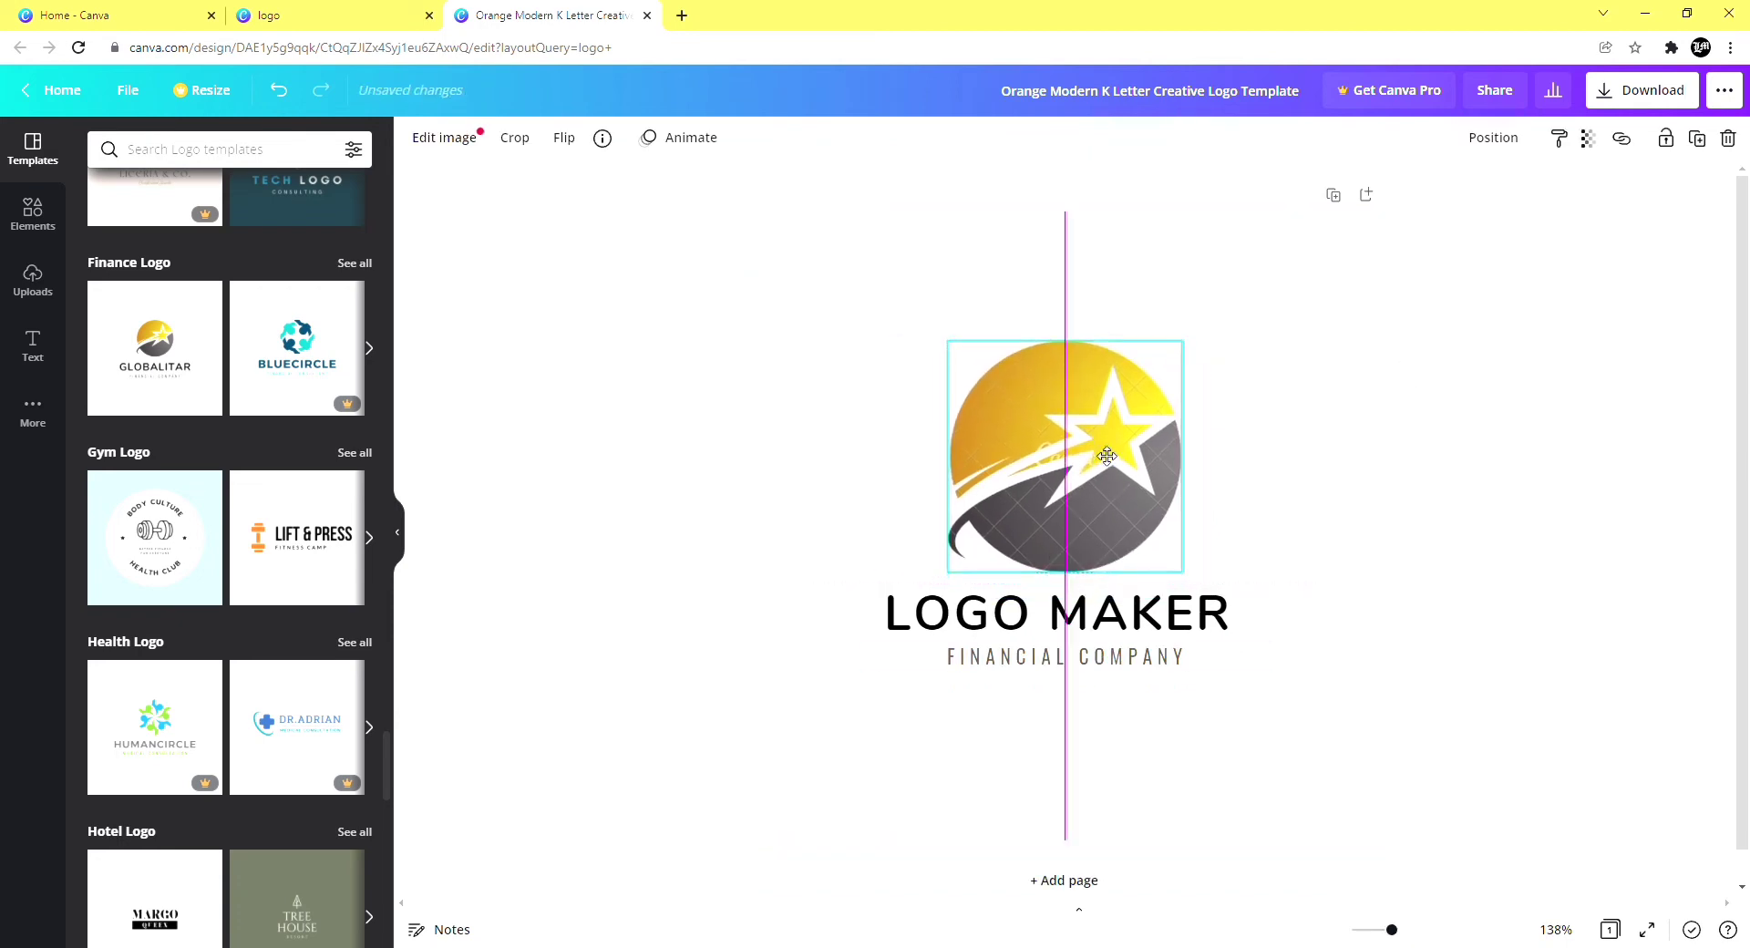
left_click(883, 441)
Browse the available design assets and add the pink neon GLOW font combination to the page.
left_click(33, 213)
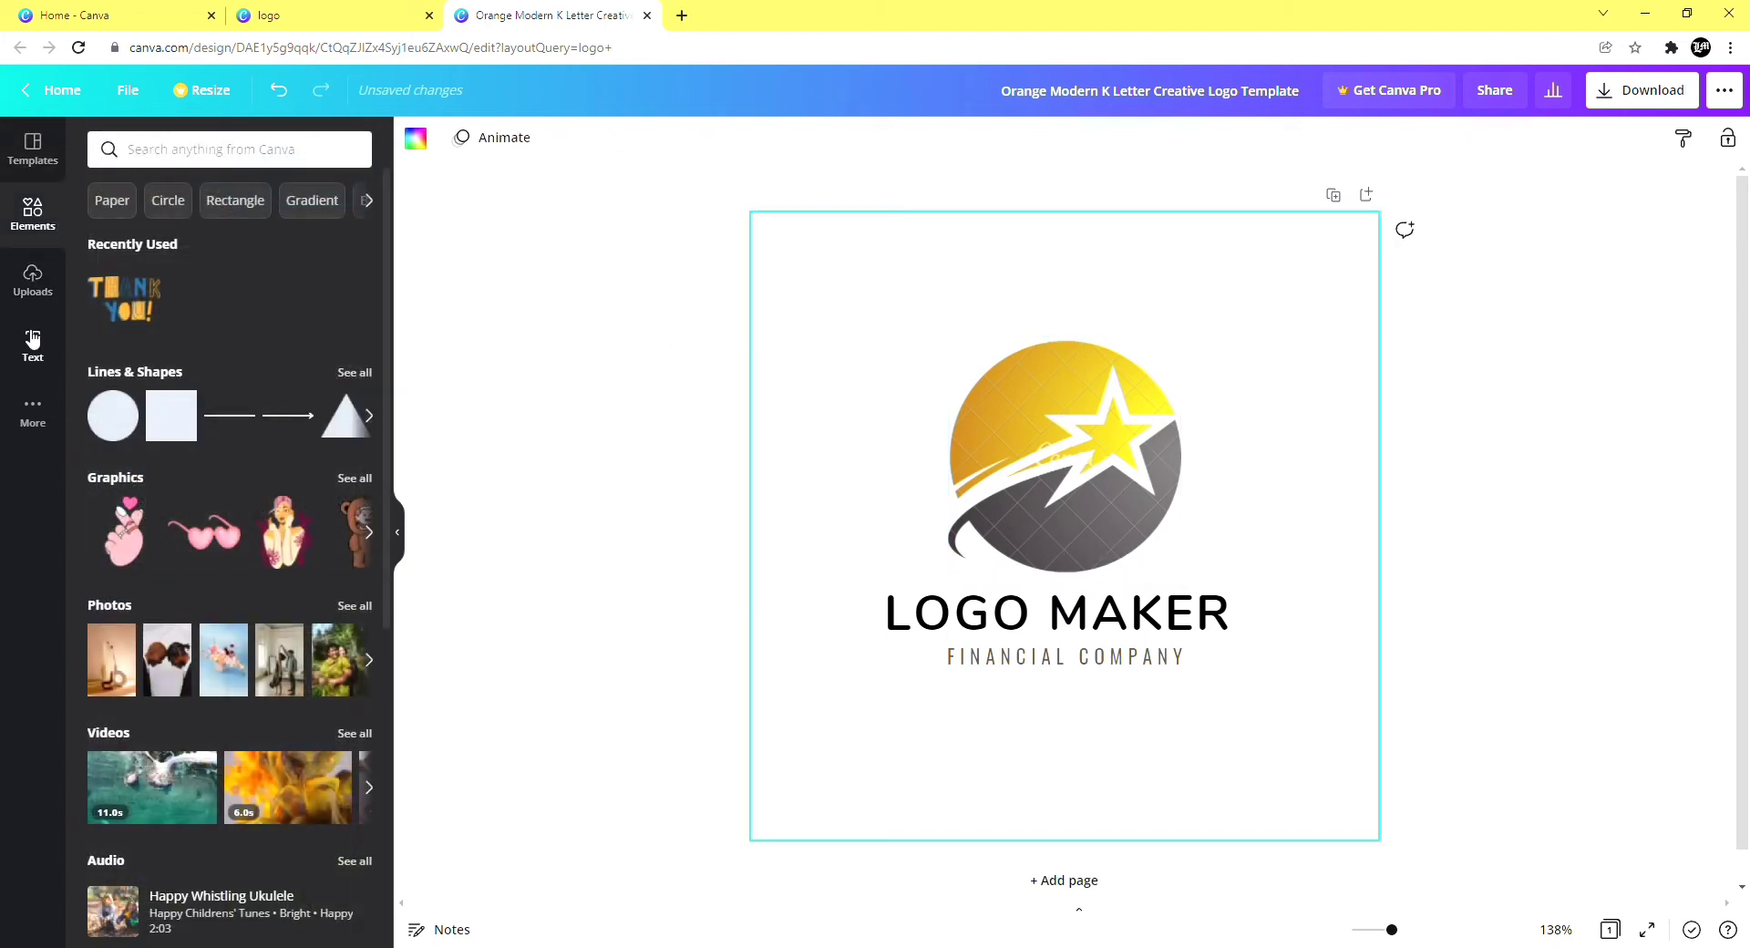
left_click(46, 284)
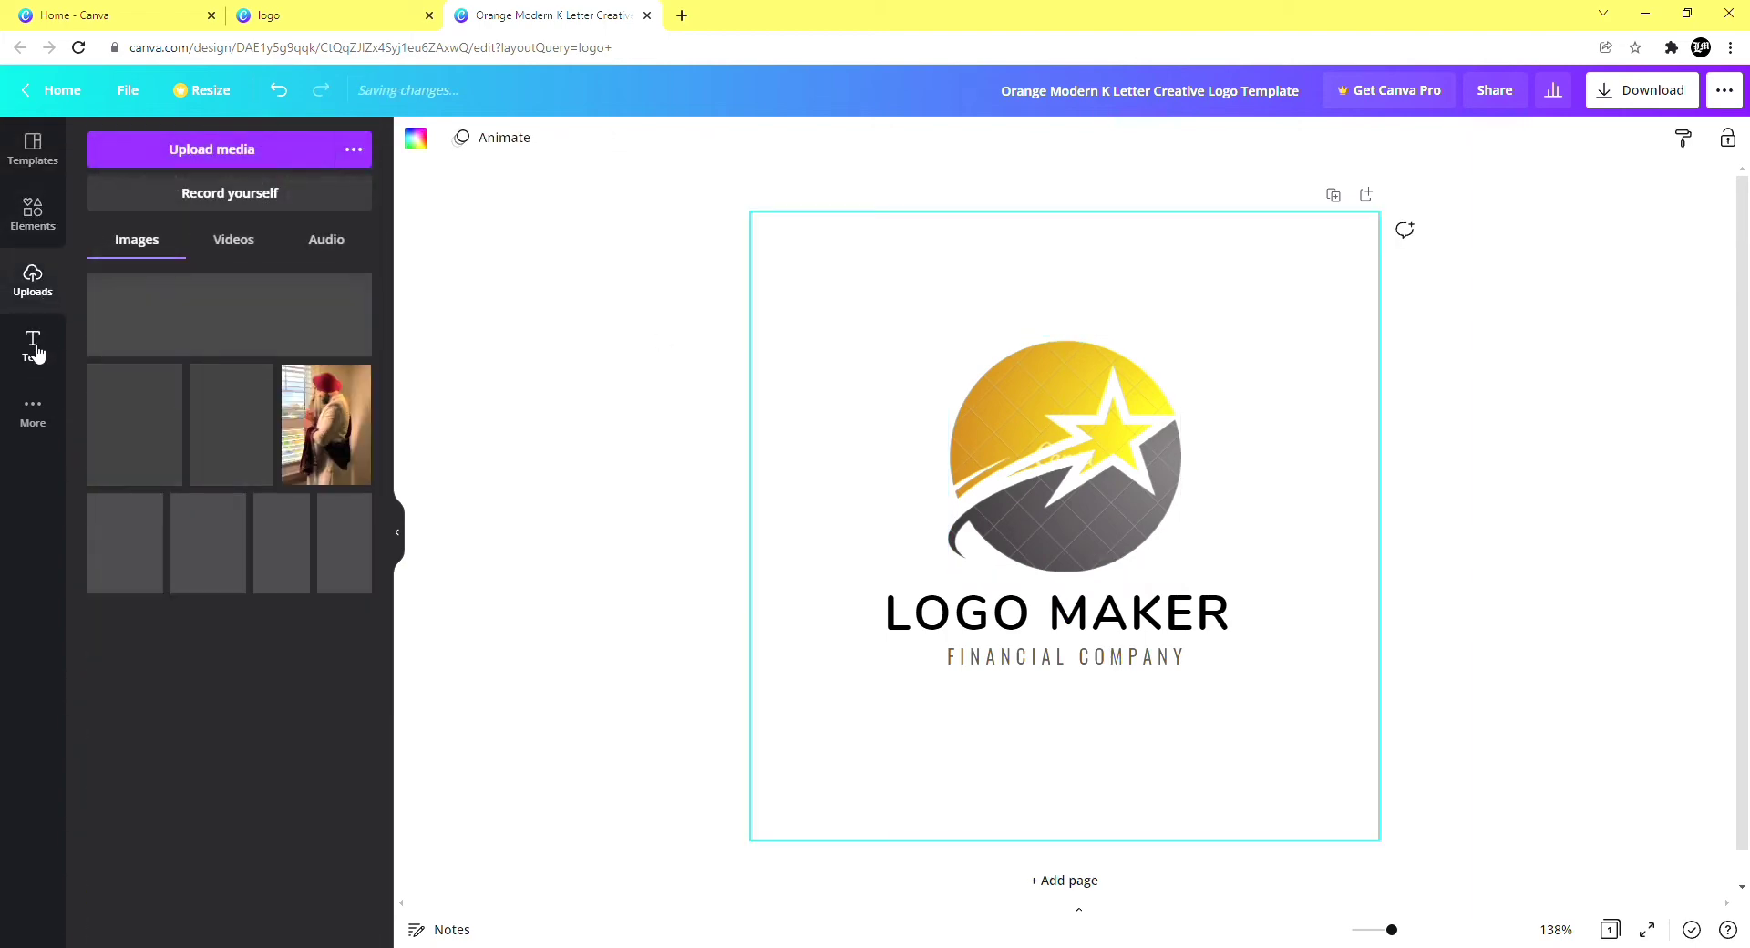
left_click(42, 407)
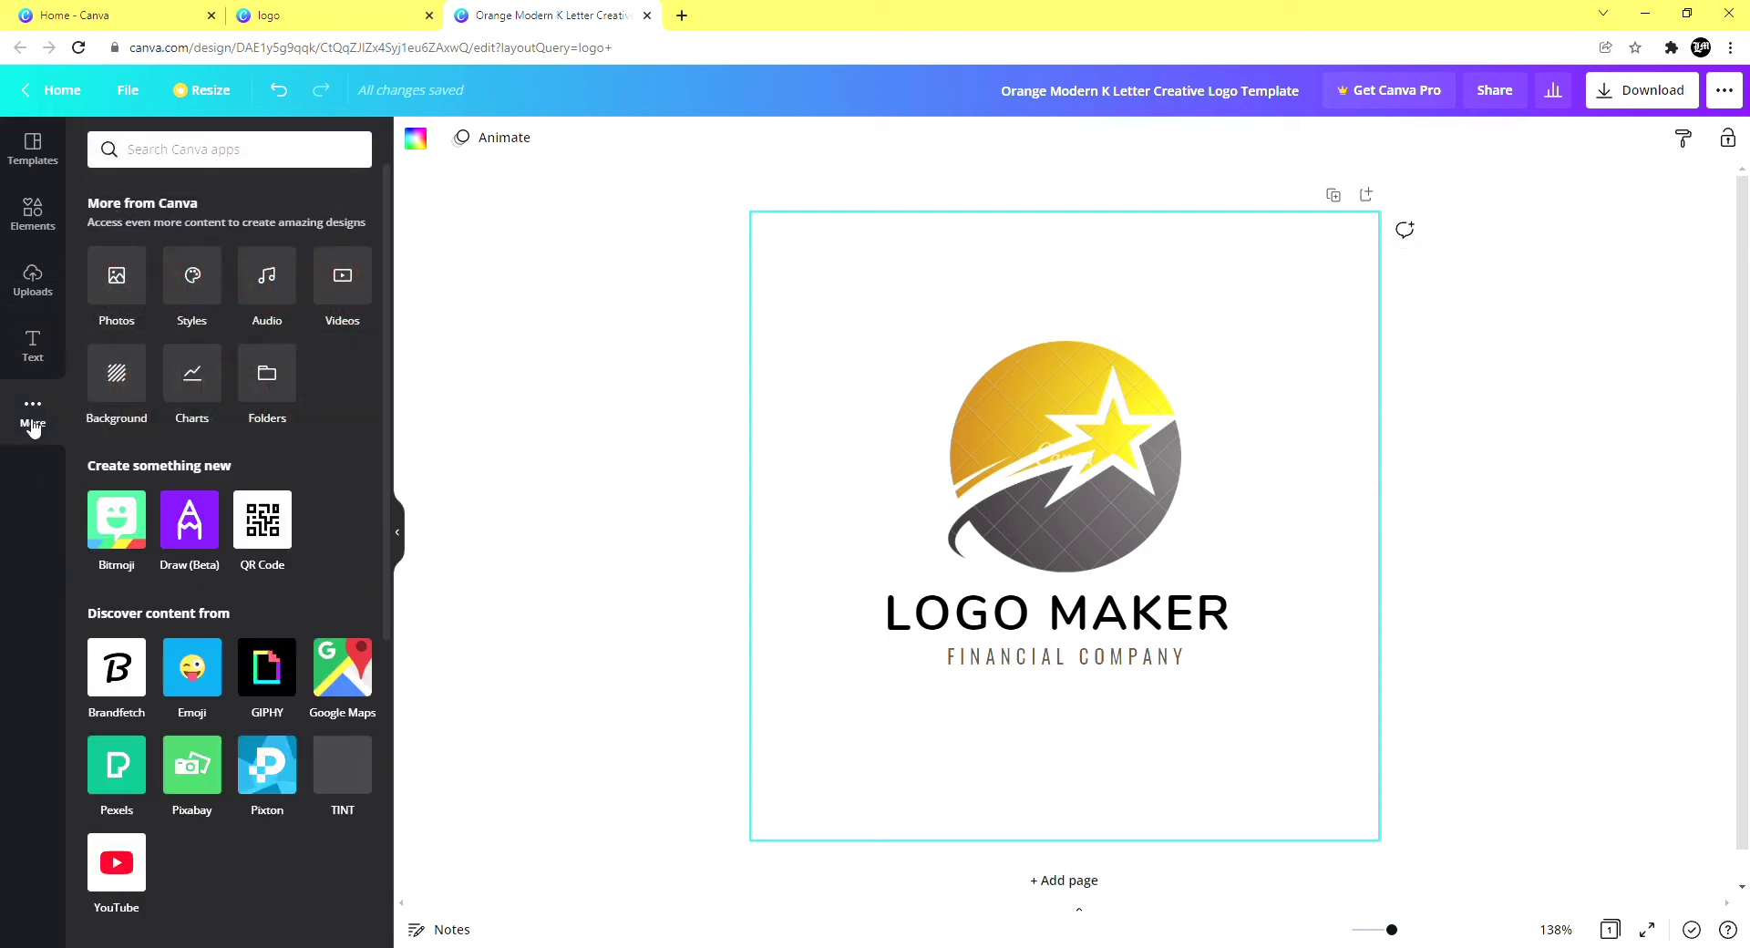
left_click(54, 358)
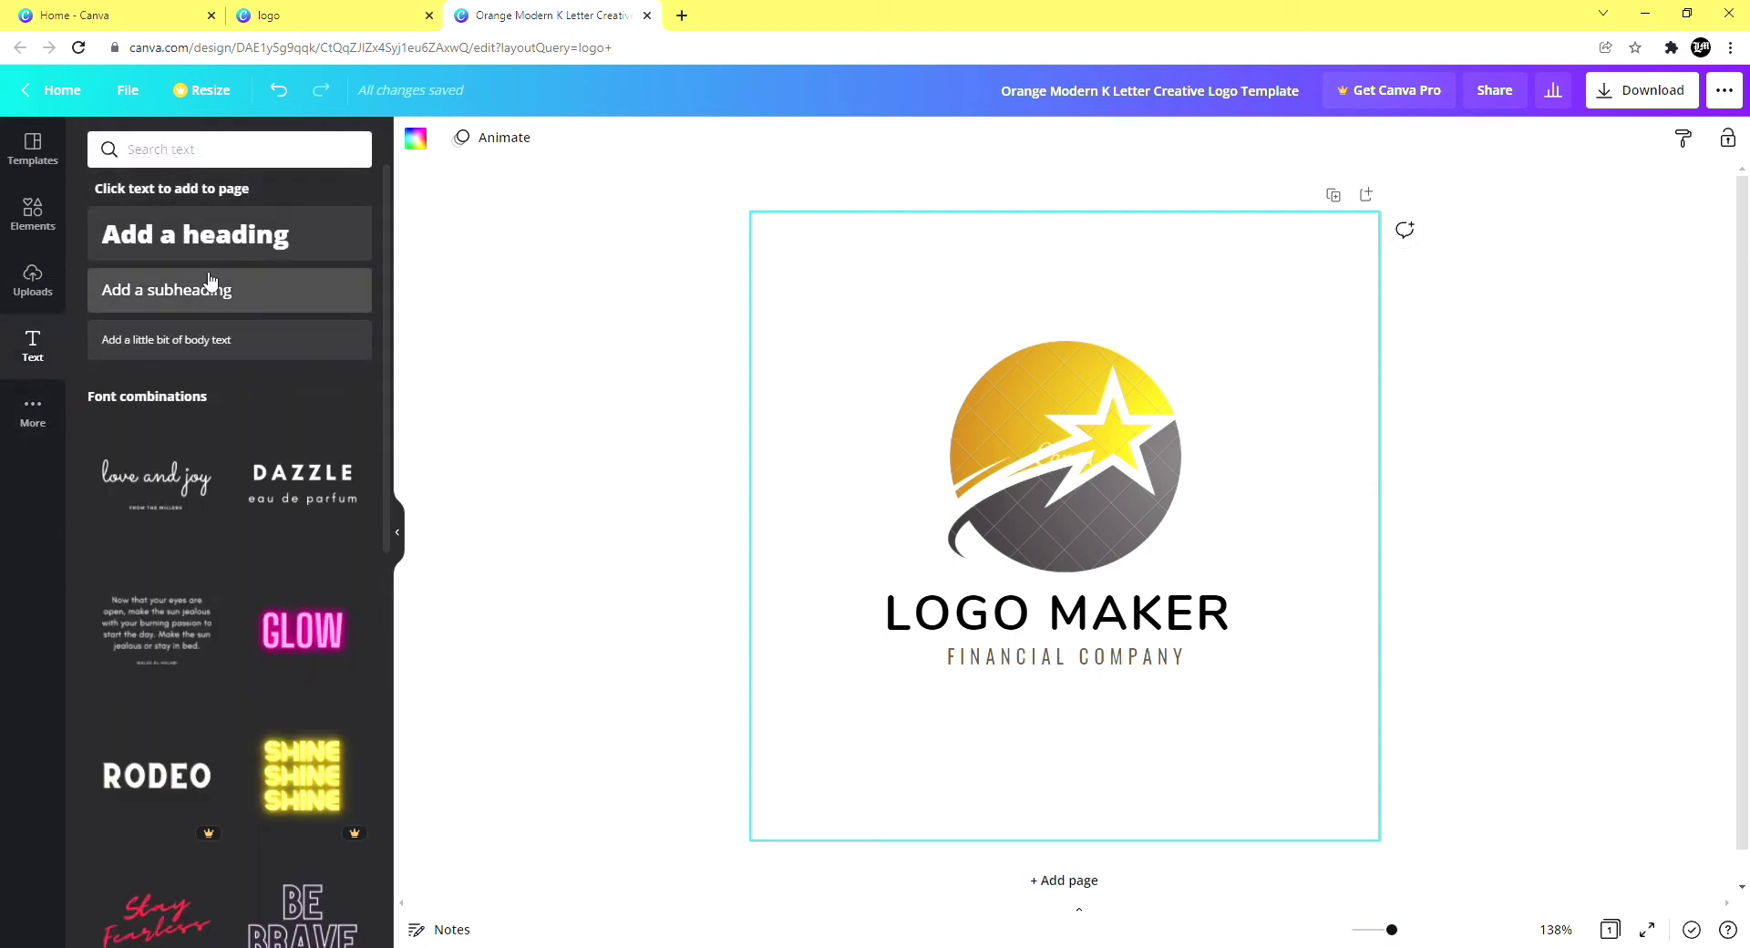
scroll(224, 620, "down", 5)
scroll(232, 651, "down", 1)
scroll(274, 547, "up", 4)
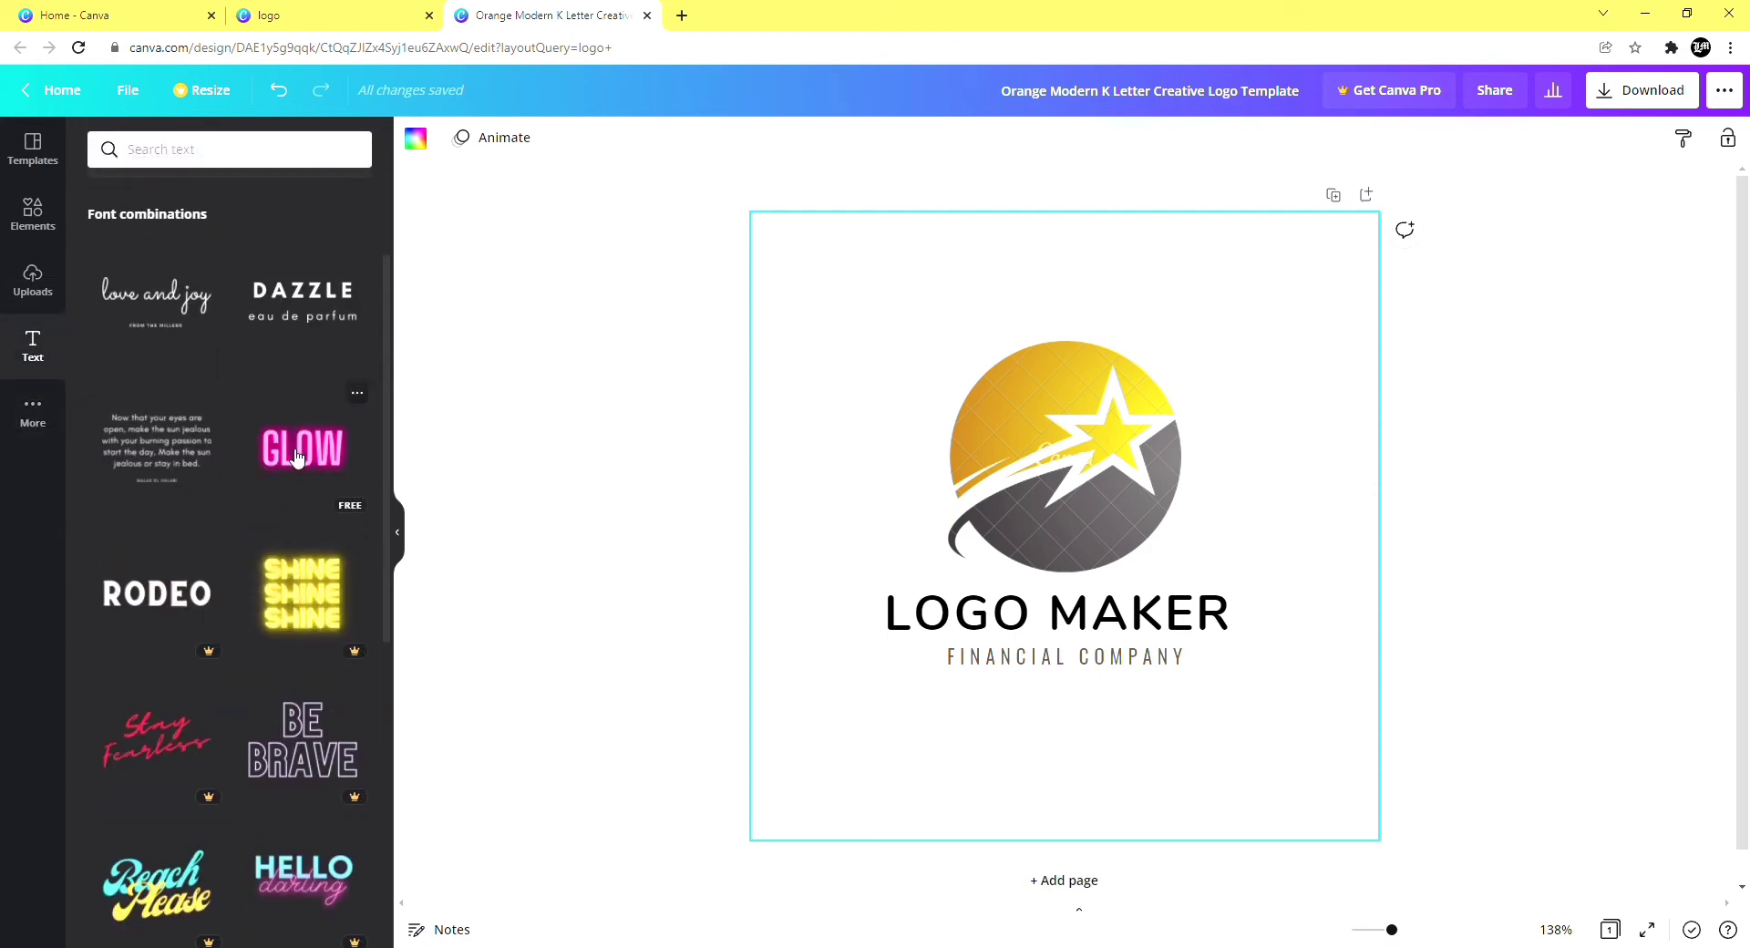
left_click(299, 451)
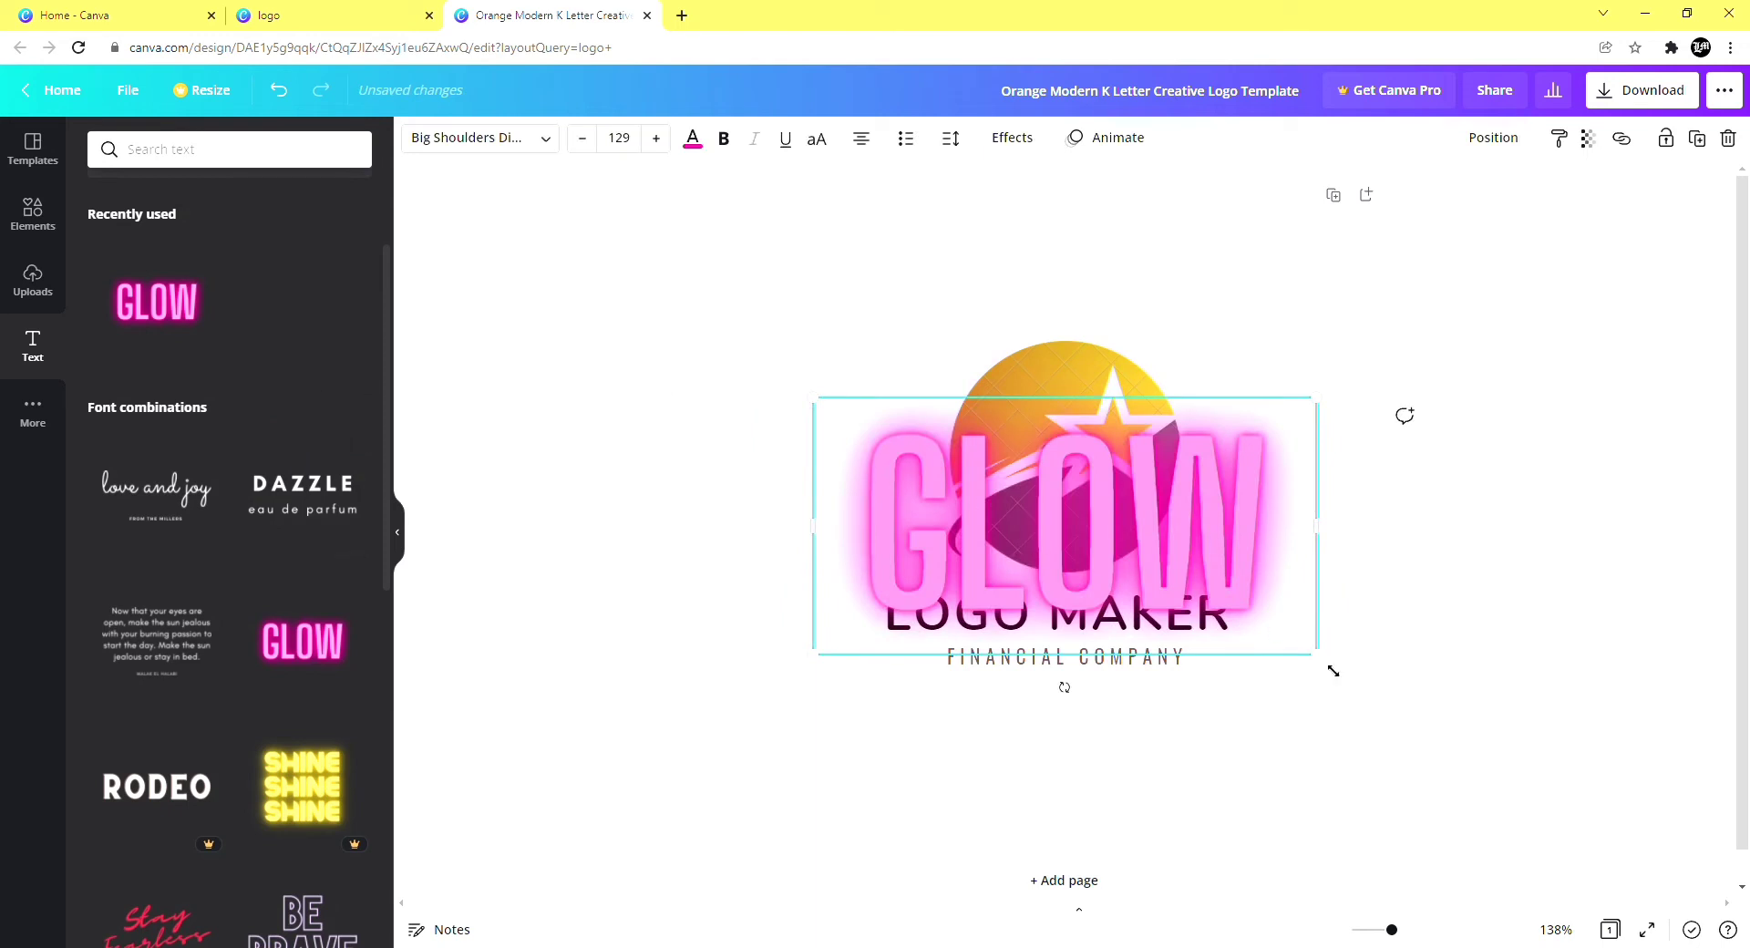
Reduce the GLOW text to font size 100 and shift it slightly over the globe graphic.
left_click_drag(1330, 668, 1295, 644)
mouse_move(1197, 555)
left_mouse_down()
mouse_move(1204, 520)
mouse_move(1177, 525)
mouse_move(1186, 535)
left_mouse_up()
left_click(588, 144)
left_click(593, 144)
left_click(593, 144)
left_click(594, 145)
left_click(594, 145)
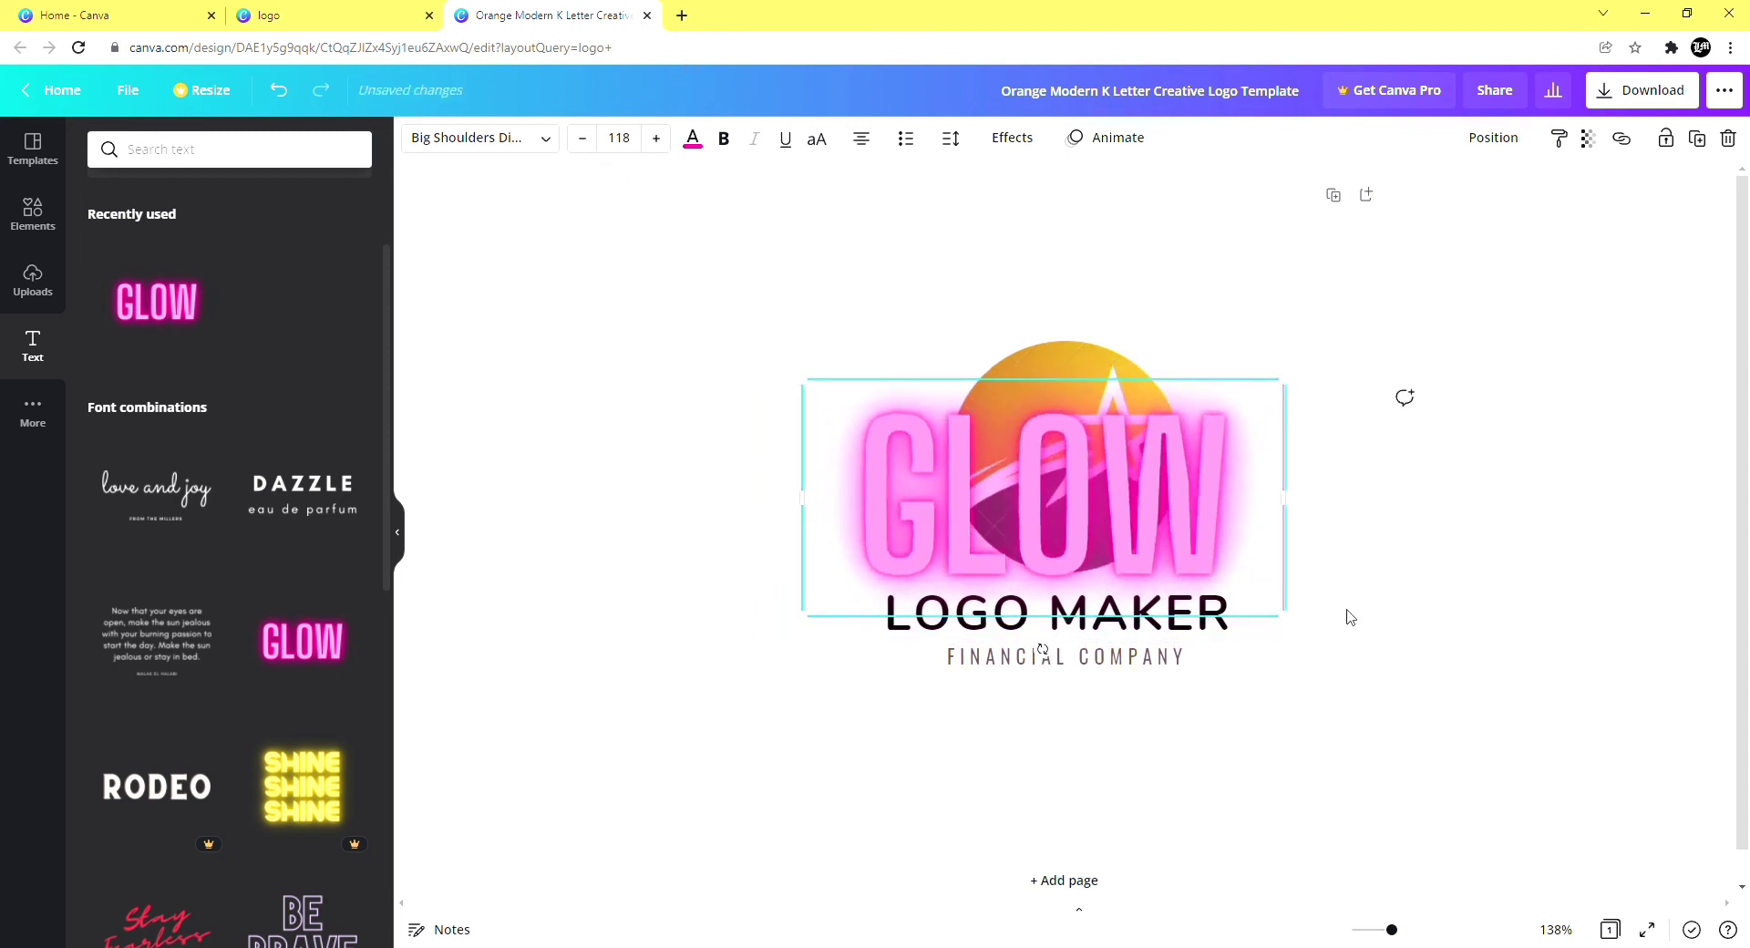
left_click_drag(1287, 627, 1235, 635)
Change the GLOW text's font to Archivo Black, scale it down to size 94.1 and widen its text box.
left_click(539, 141)
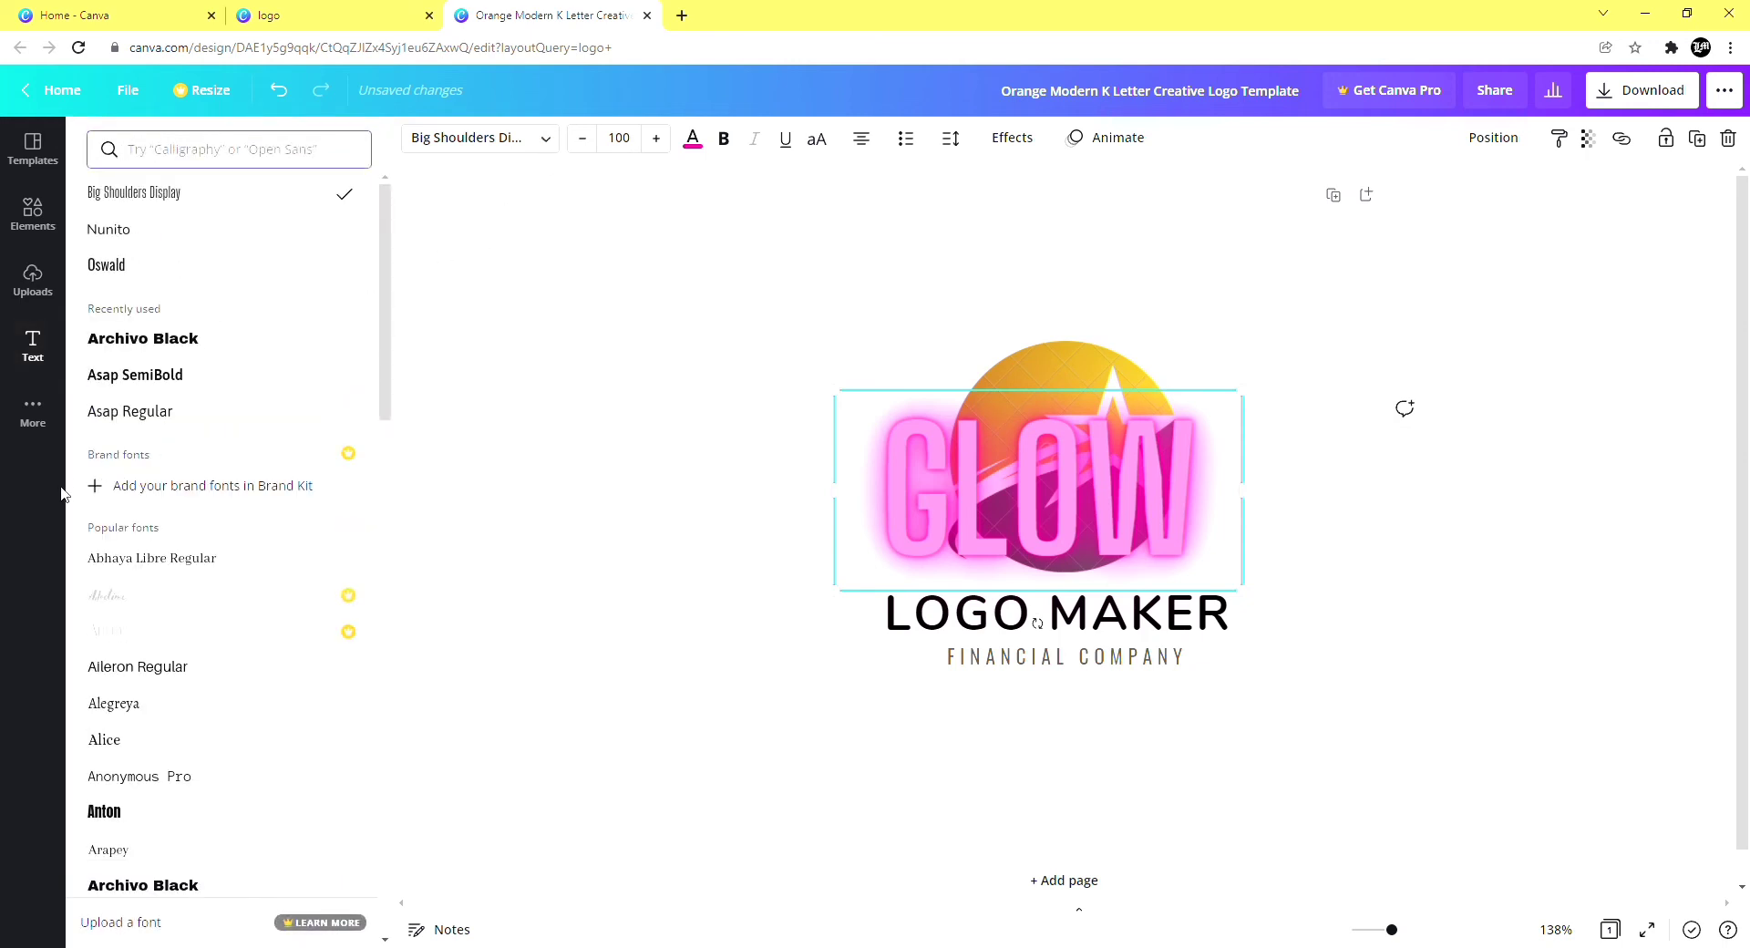
scroll(164, 535, "down", 5)
left_click(263, 429)
scroll(264, 428, "down", 8)
scroll(263, 428, "down", 15)
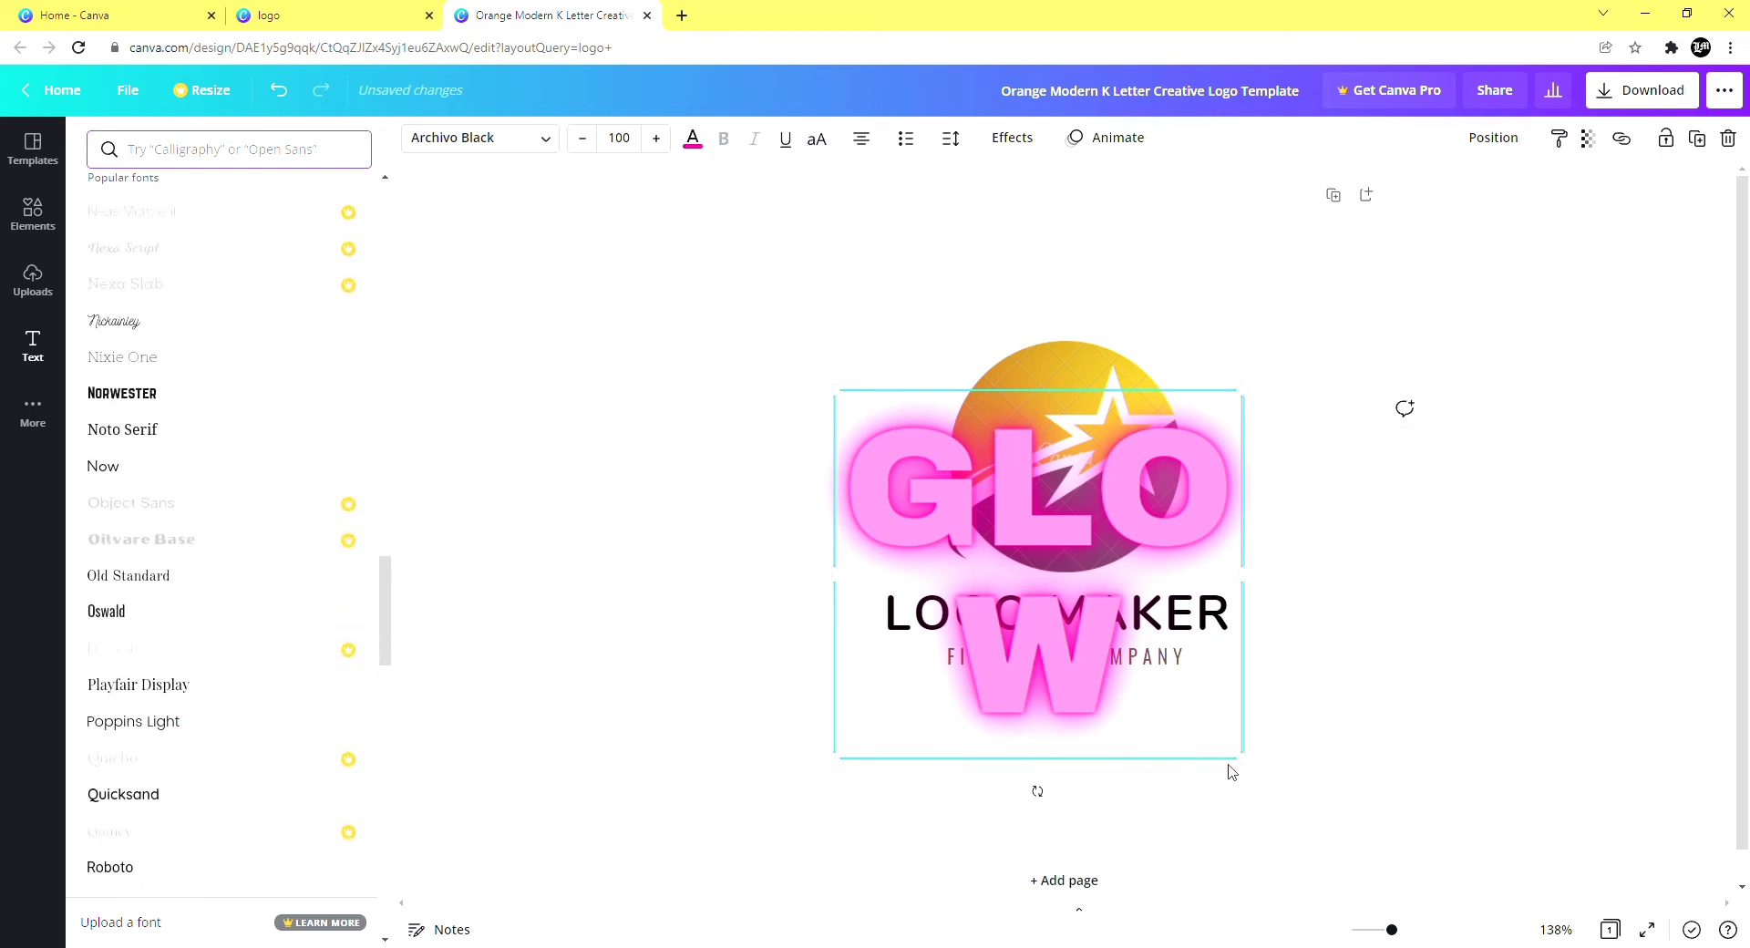
left_click_drag(1262, 764, 1215, 730)
left_click_drag(1216, 560, 1286, 636)
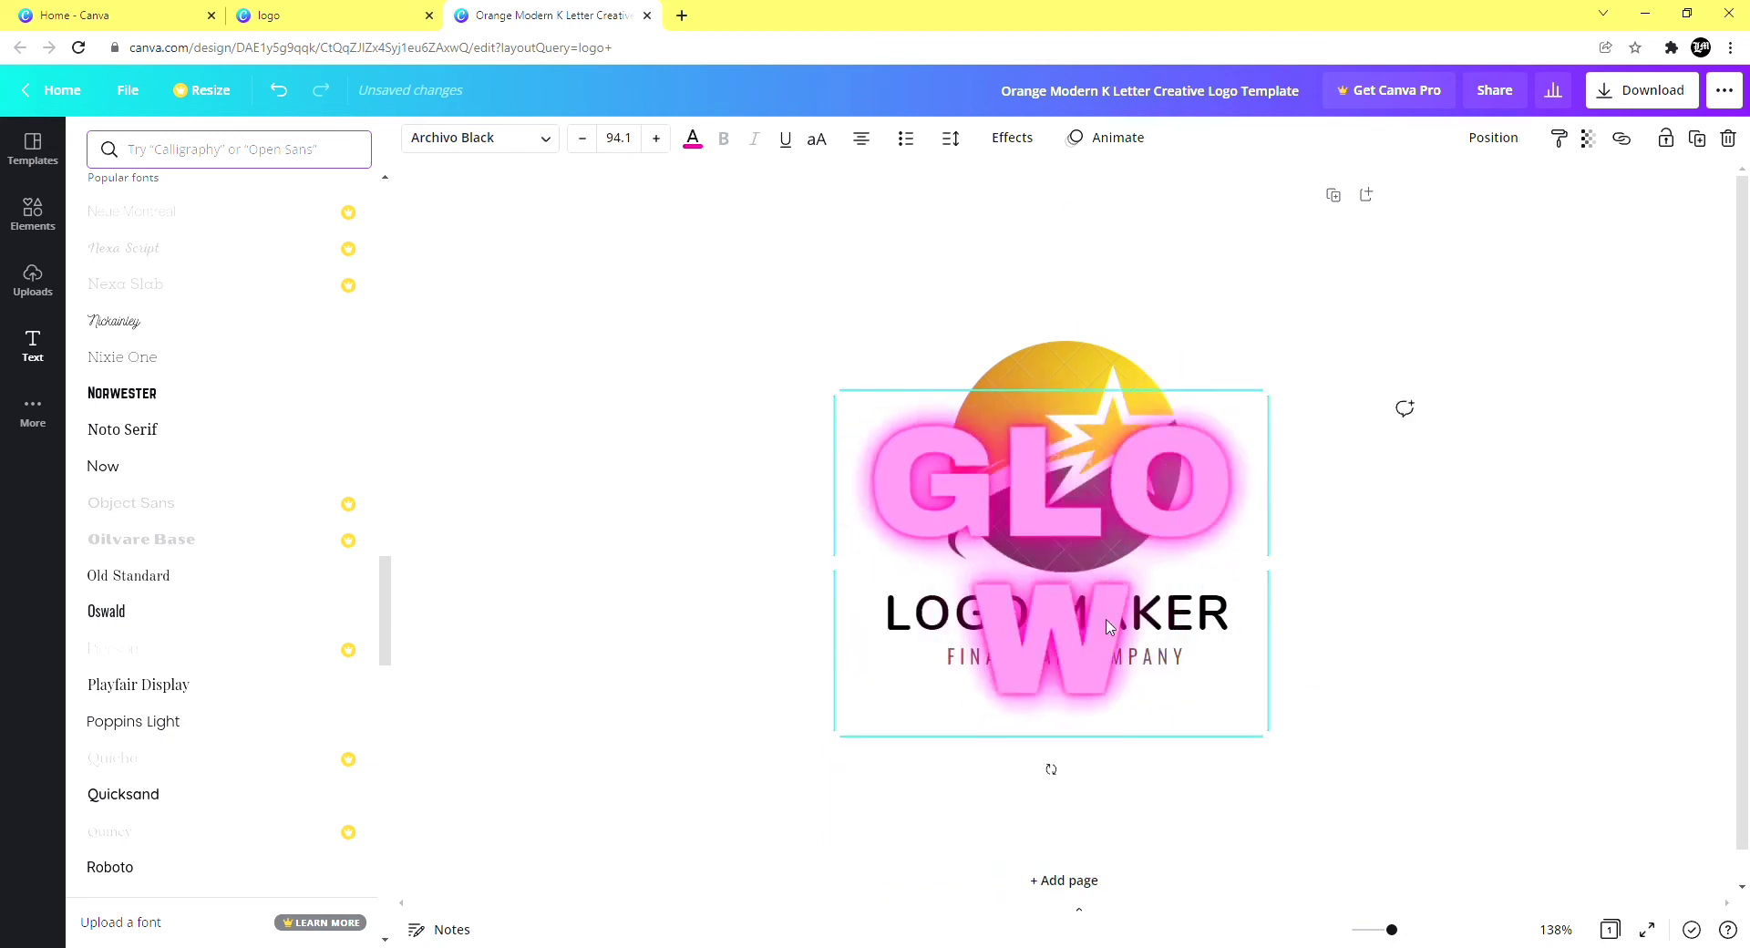
Delete the GLOW text and the star globe graphic, and move the LOGO MAKER and FINANCIAL COMPANY lines up.
left_click(1730, 142)
left_click(1112, 476)
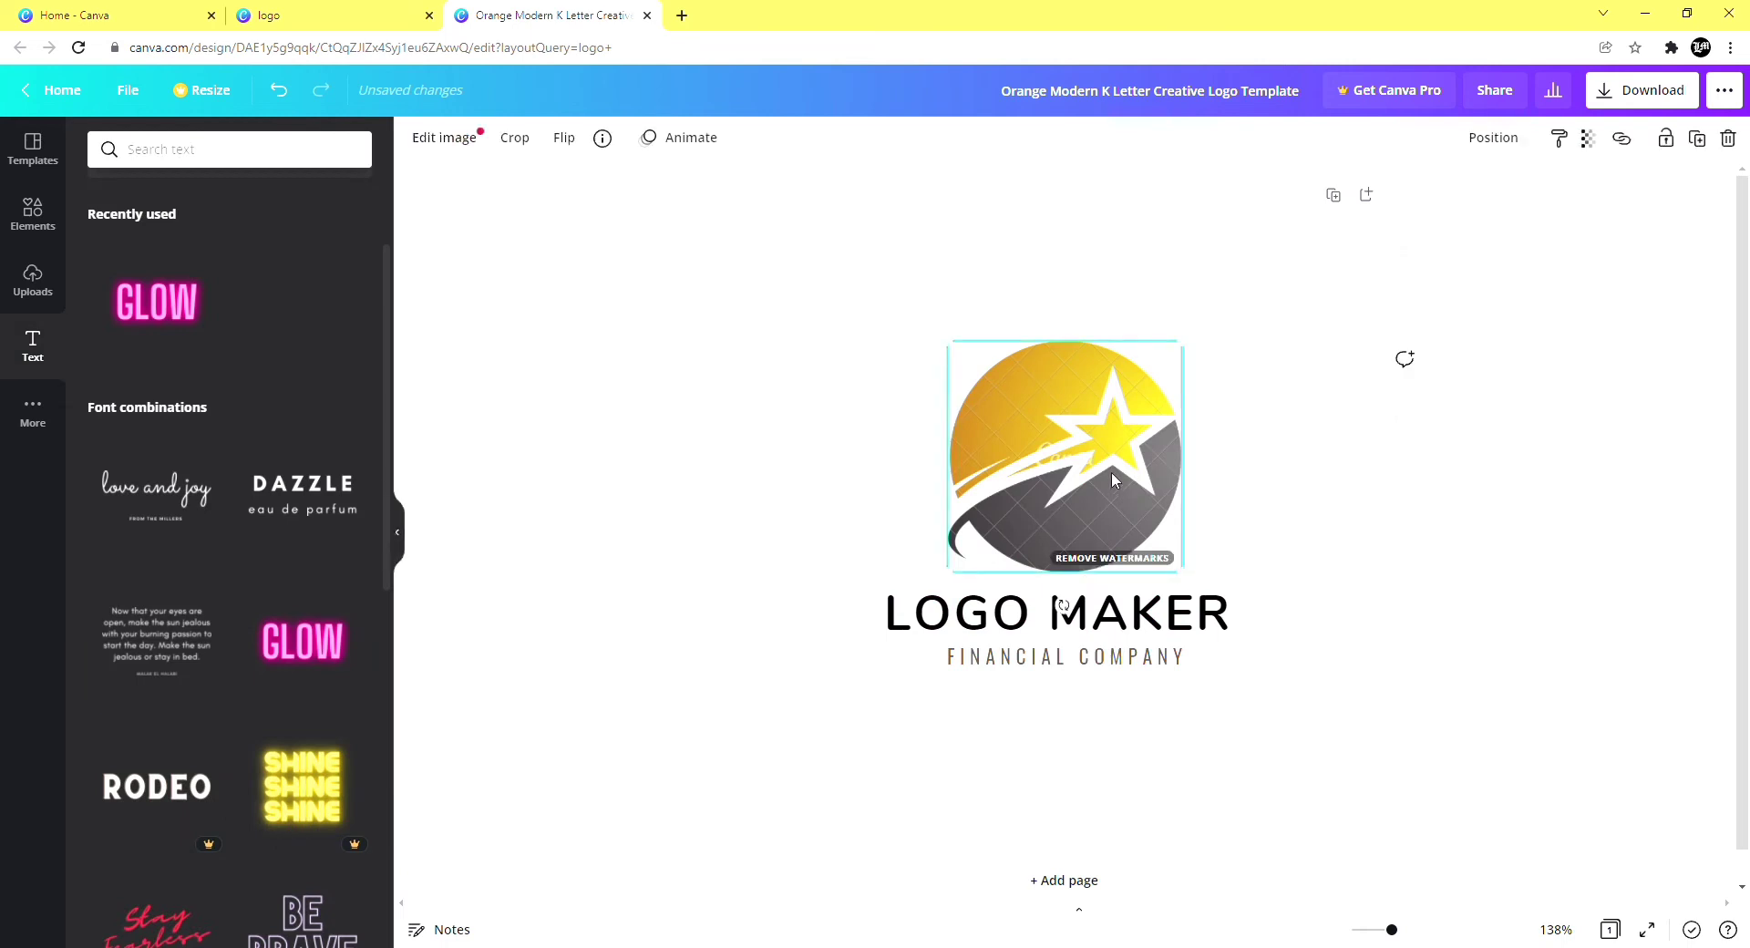
left_click(1730, 140)
left_click_drag(1094, 642, 1096, 578)
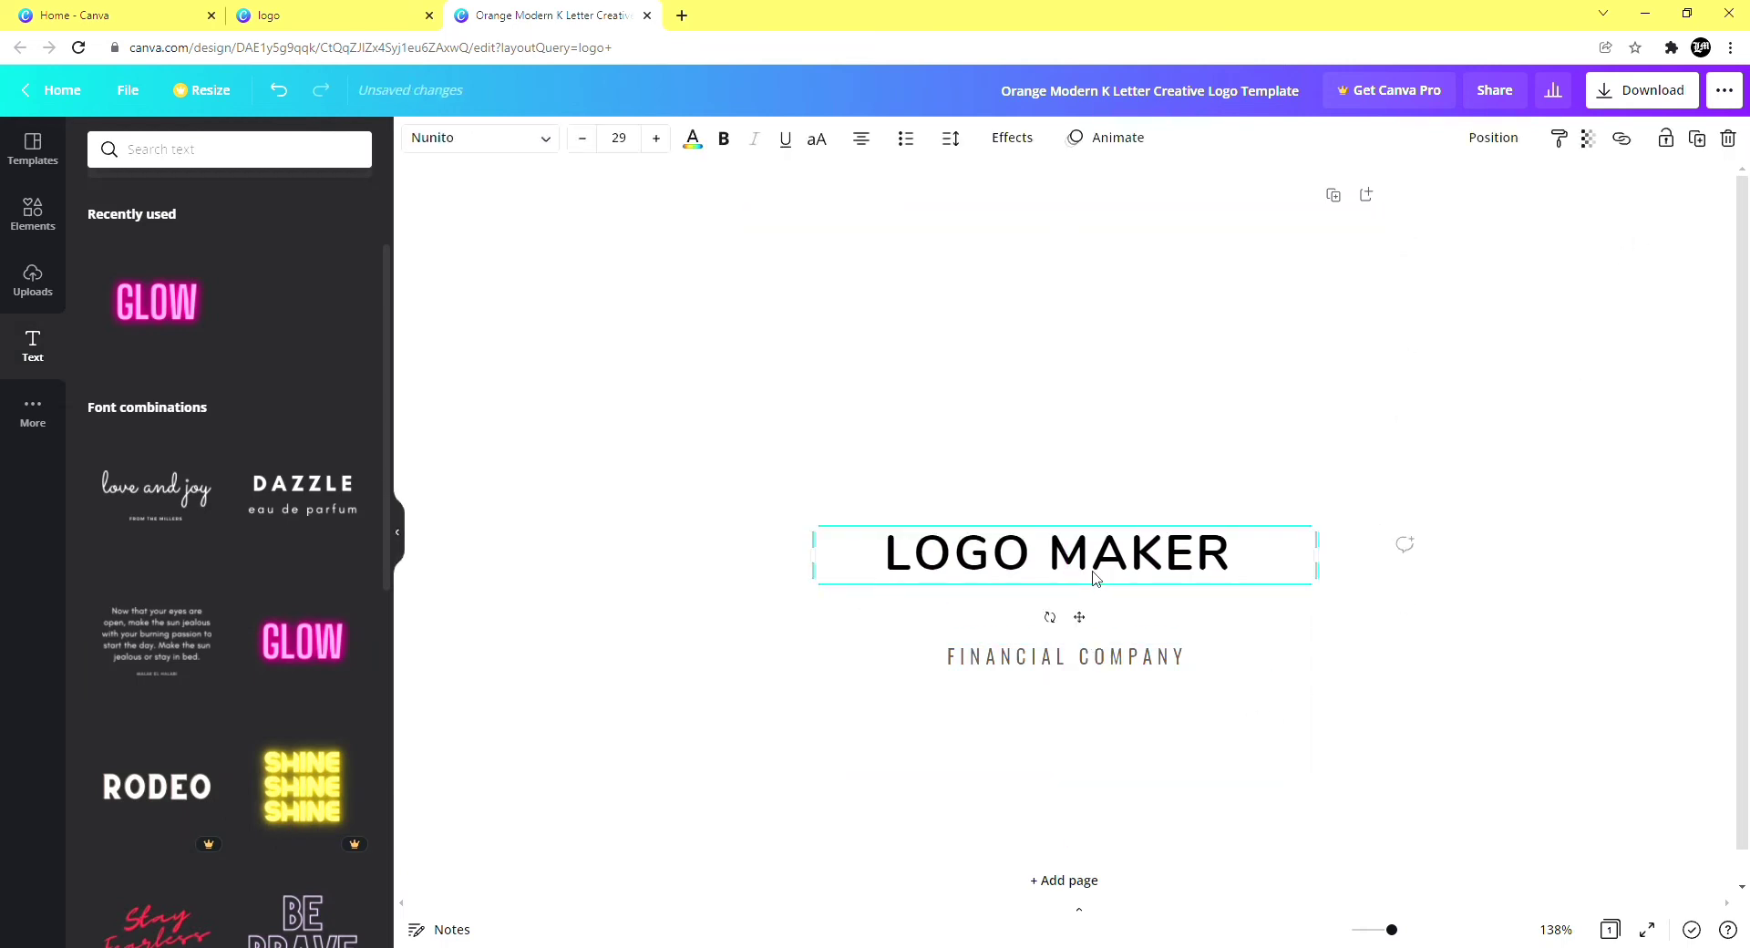
left_click_drag(1091, 669, 1092, 607)
Replace the word FINANCIAL with DESIGNING in the tagline so it reads DESIGNING COMPANY.
double_click(1062, 600)
left_click(1055, 600)
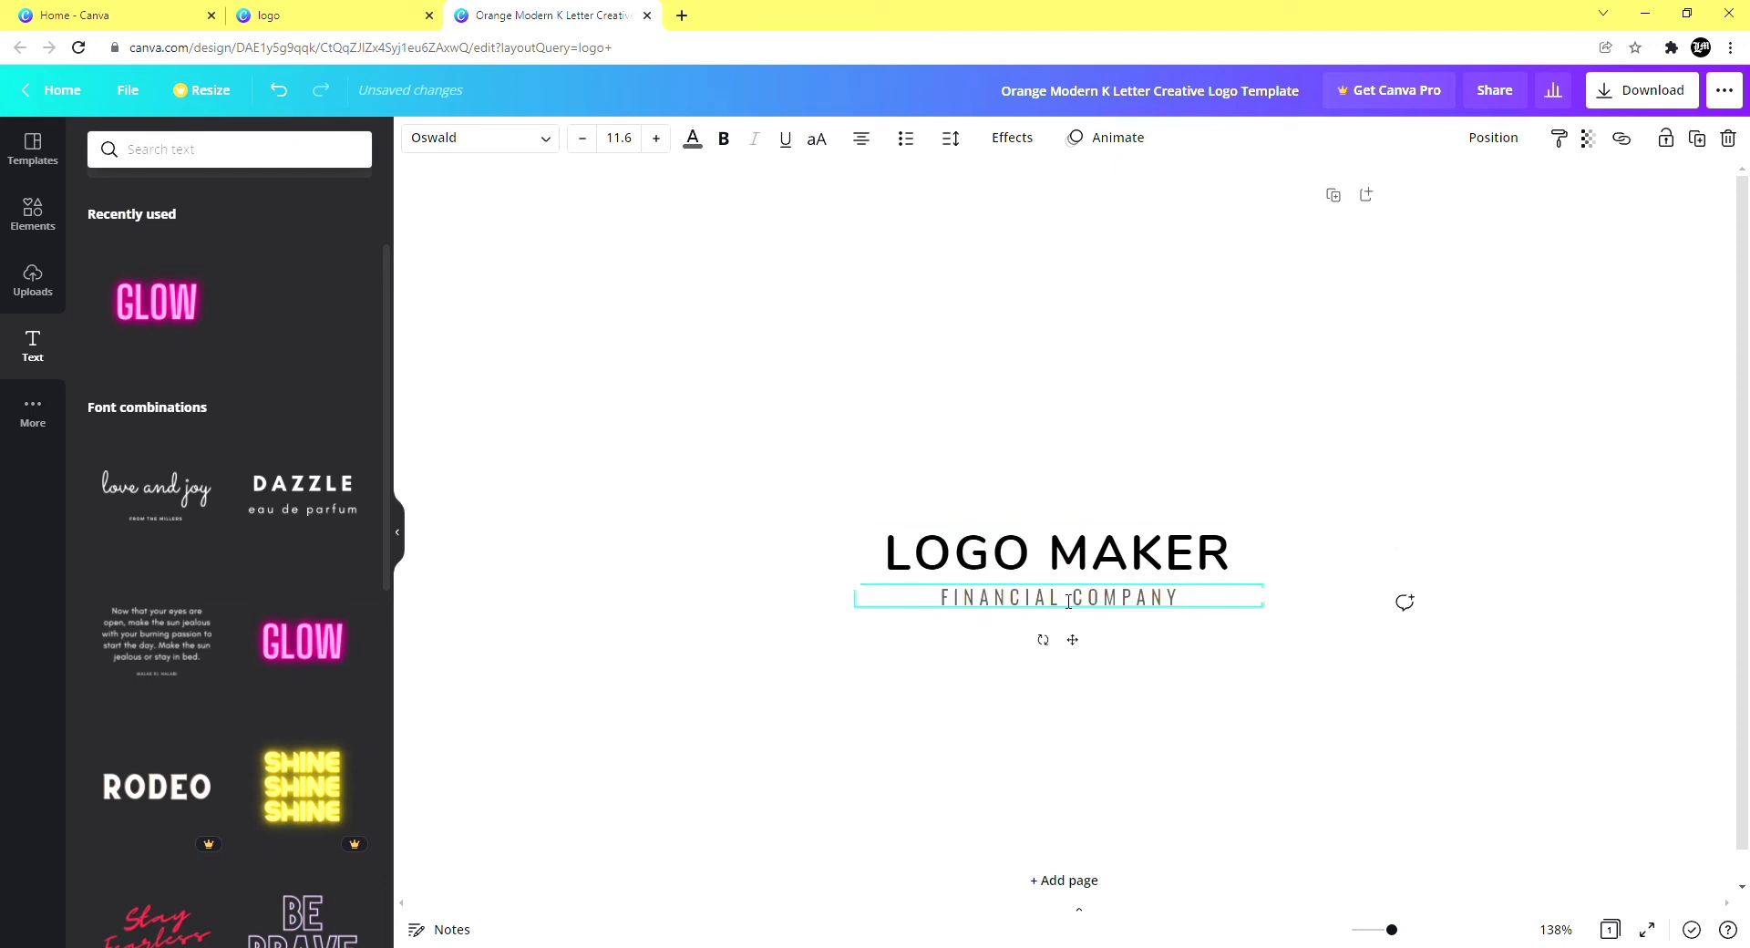
key("BackSpace")
key("BackSpace")
key("BackSpace")
key("BackSpace")
key("BackSpace")
key("BackSpace")
key("BackSpace")
key("BackSpace")
key("BackSpace")
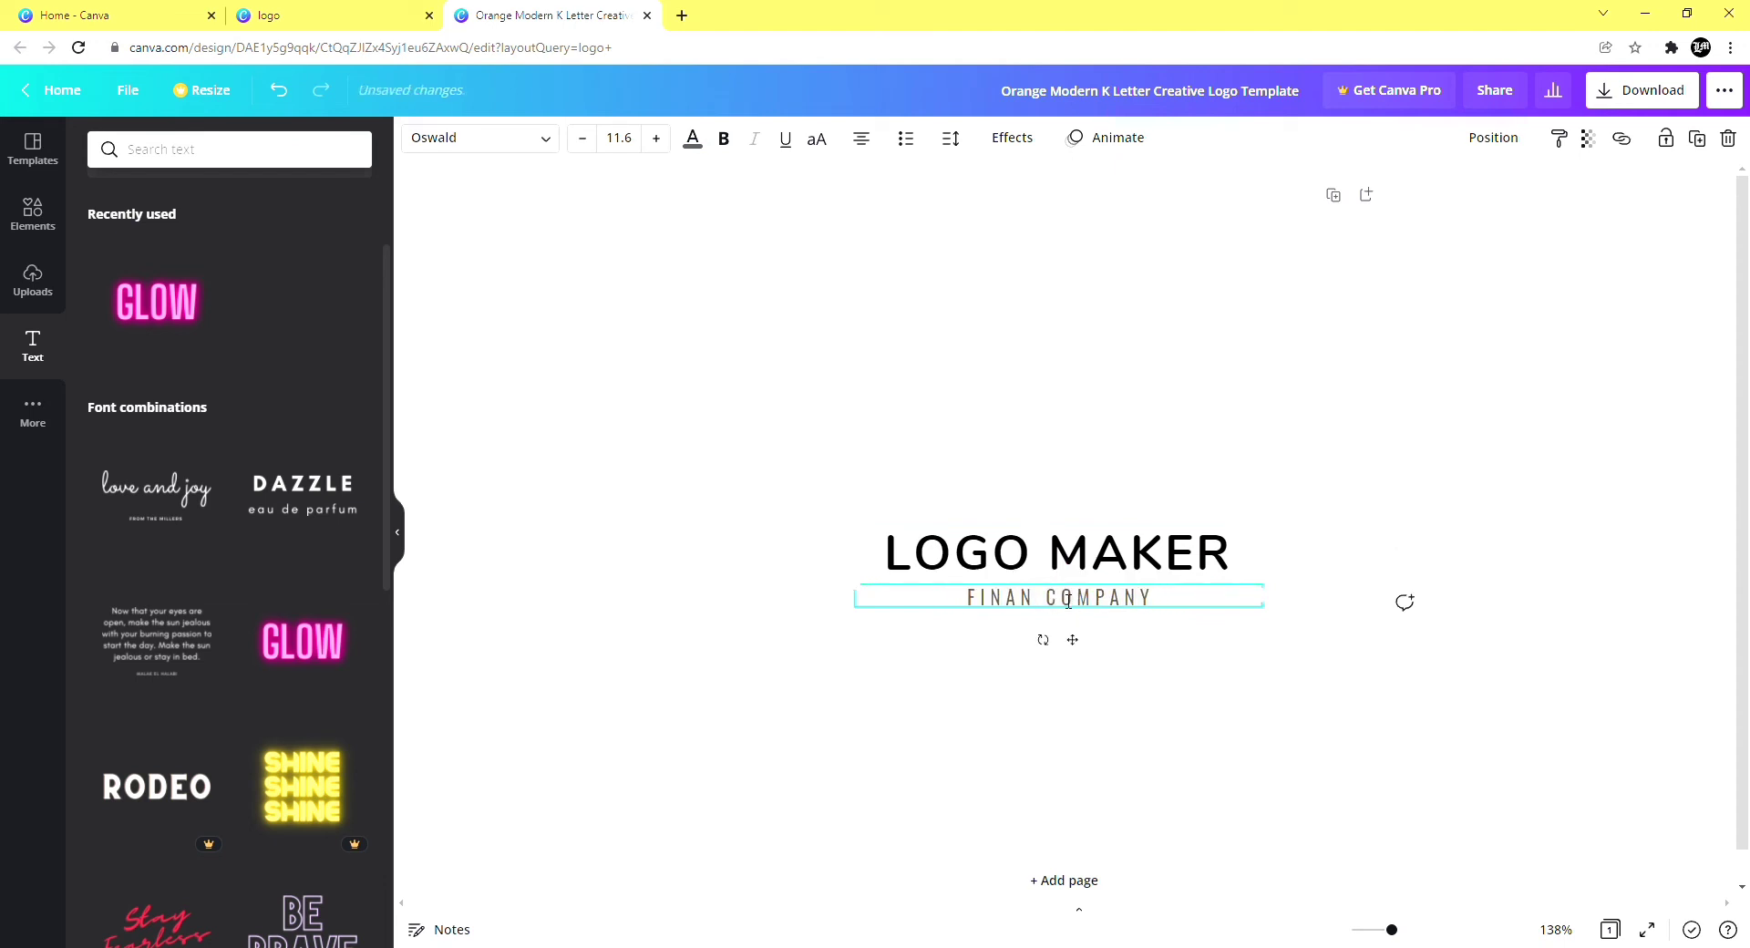
type("DESIGNI")
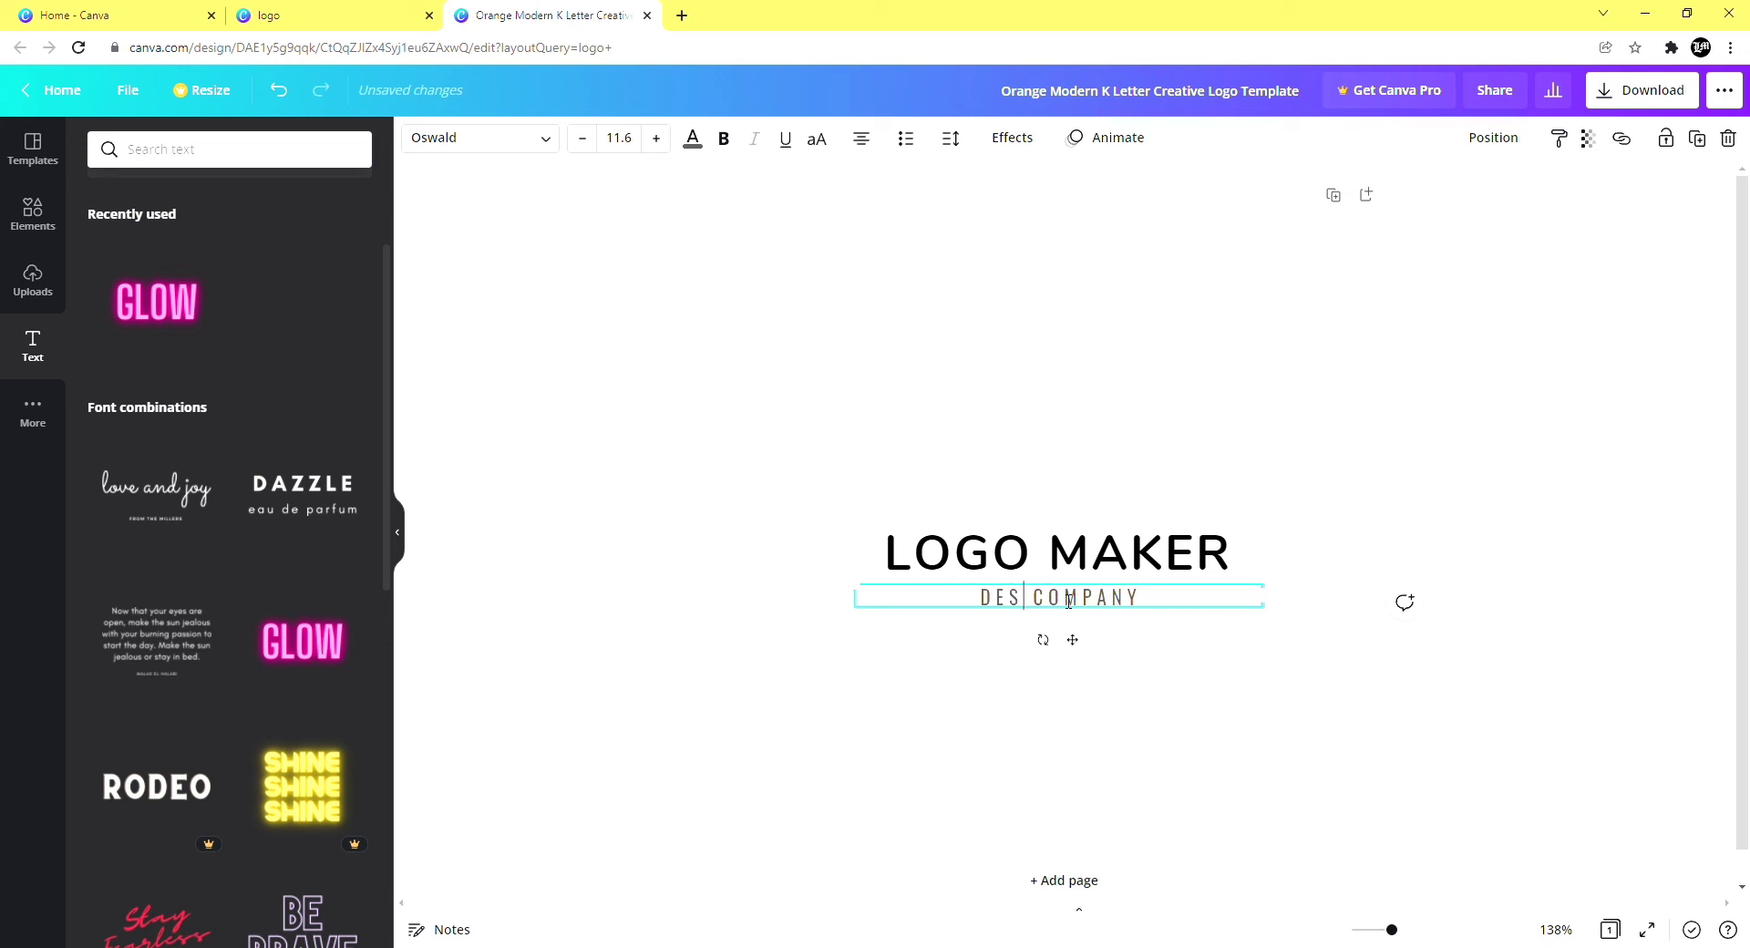
type("NG")
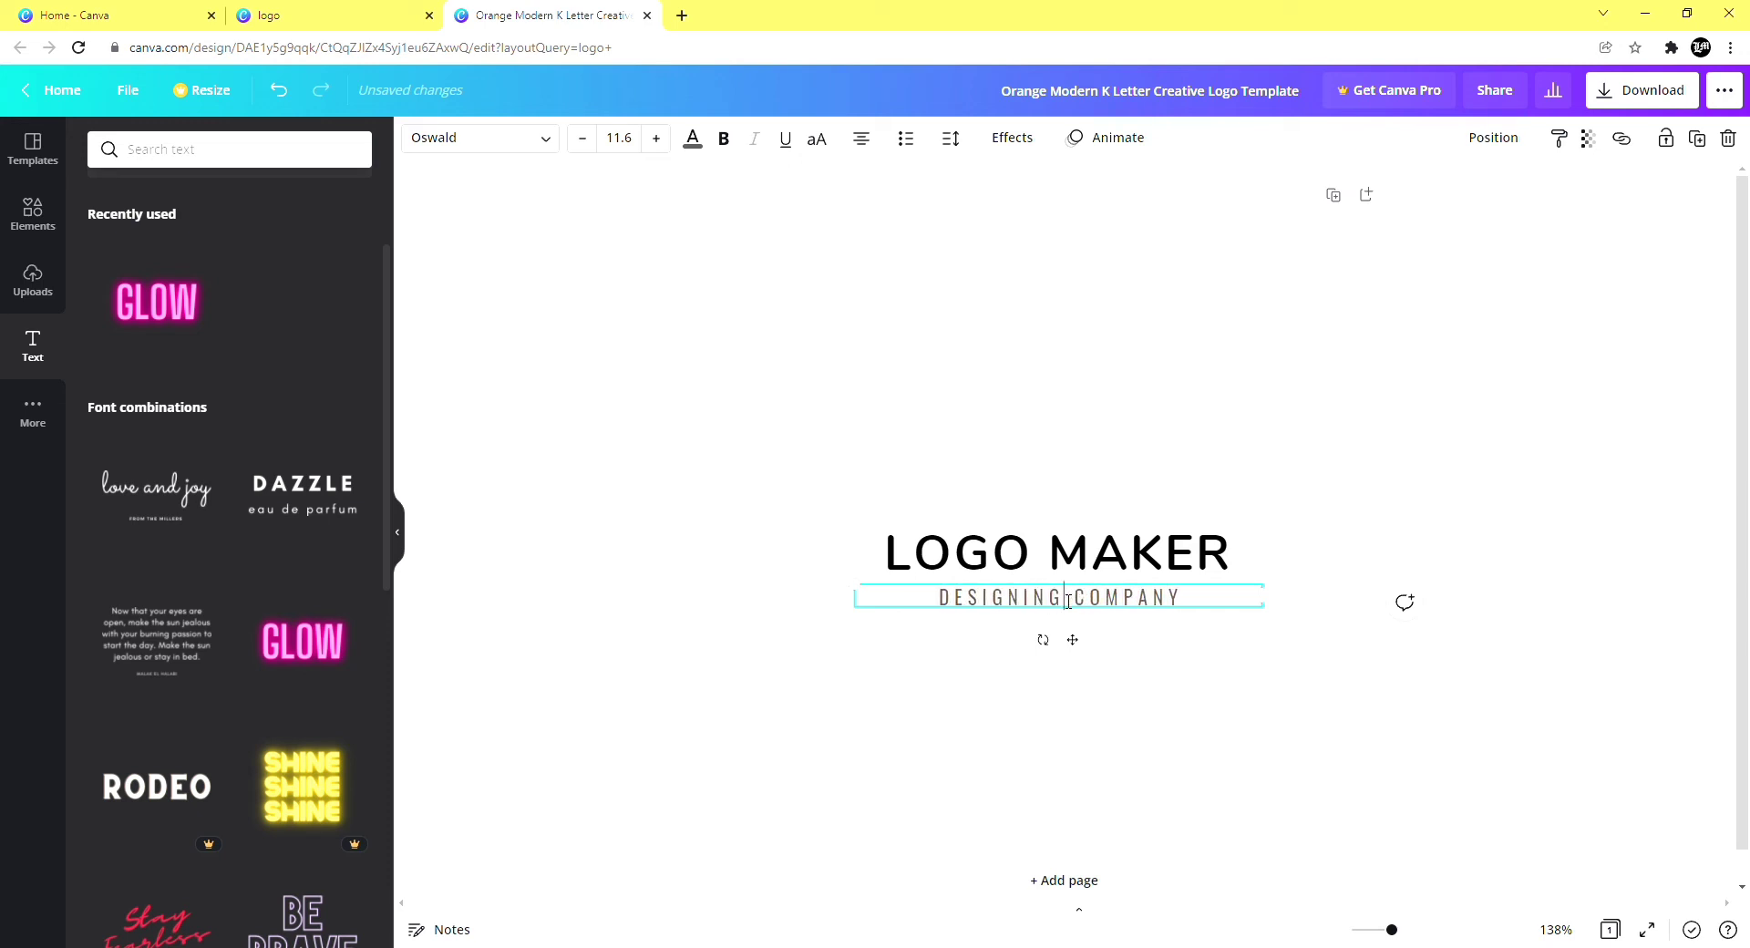
left_click(1171, 770)
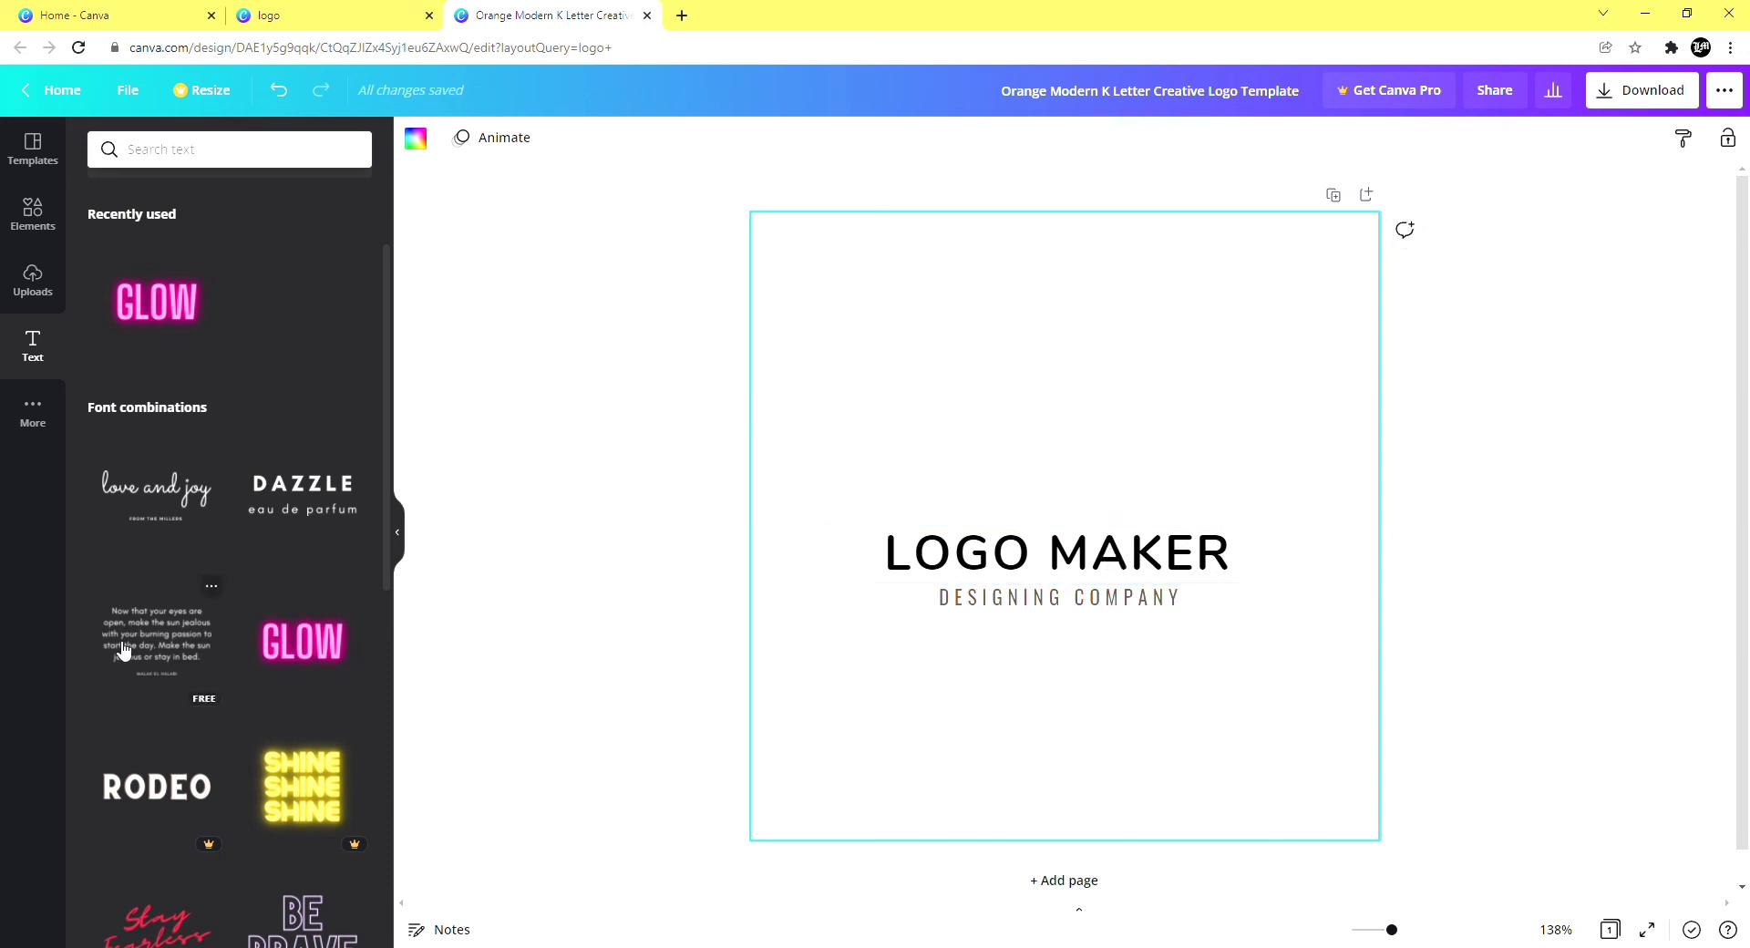
Insert the uploaded SARDAR Exclusive image, shrink it slightly and place it directly above the LOGO MAKER text.
left_click(37, 281)
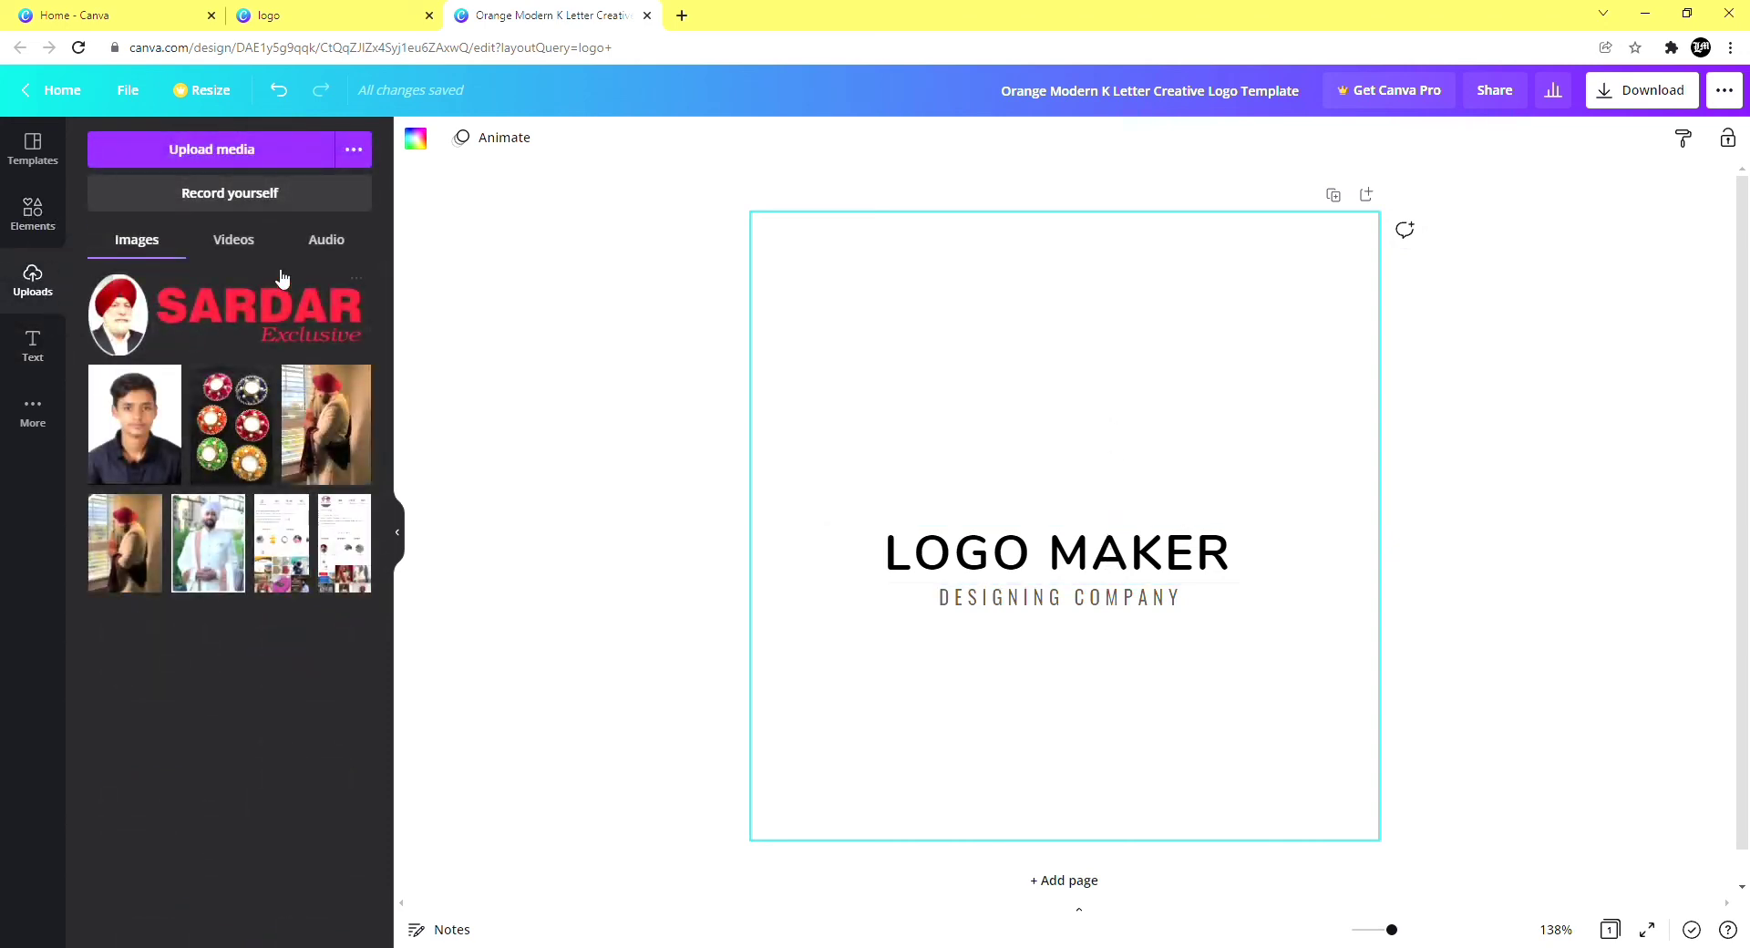
left_click(274, 312)
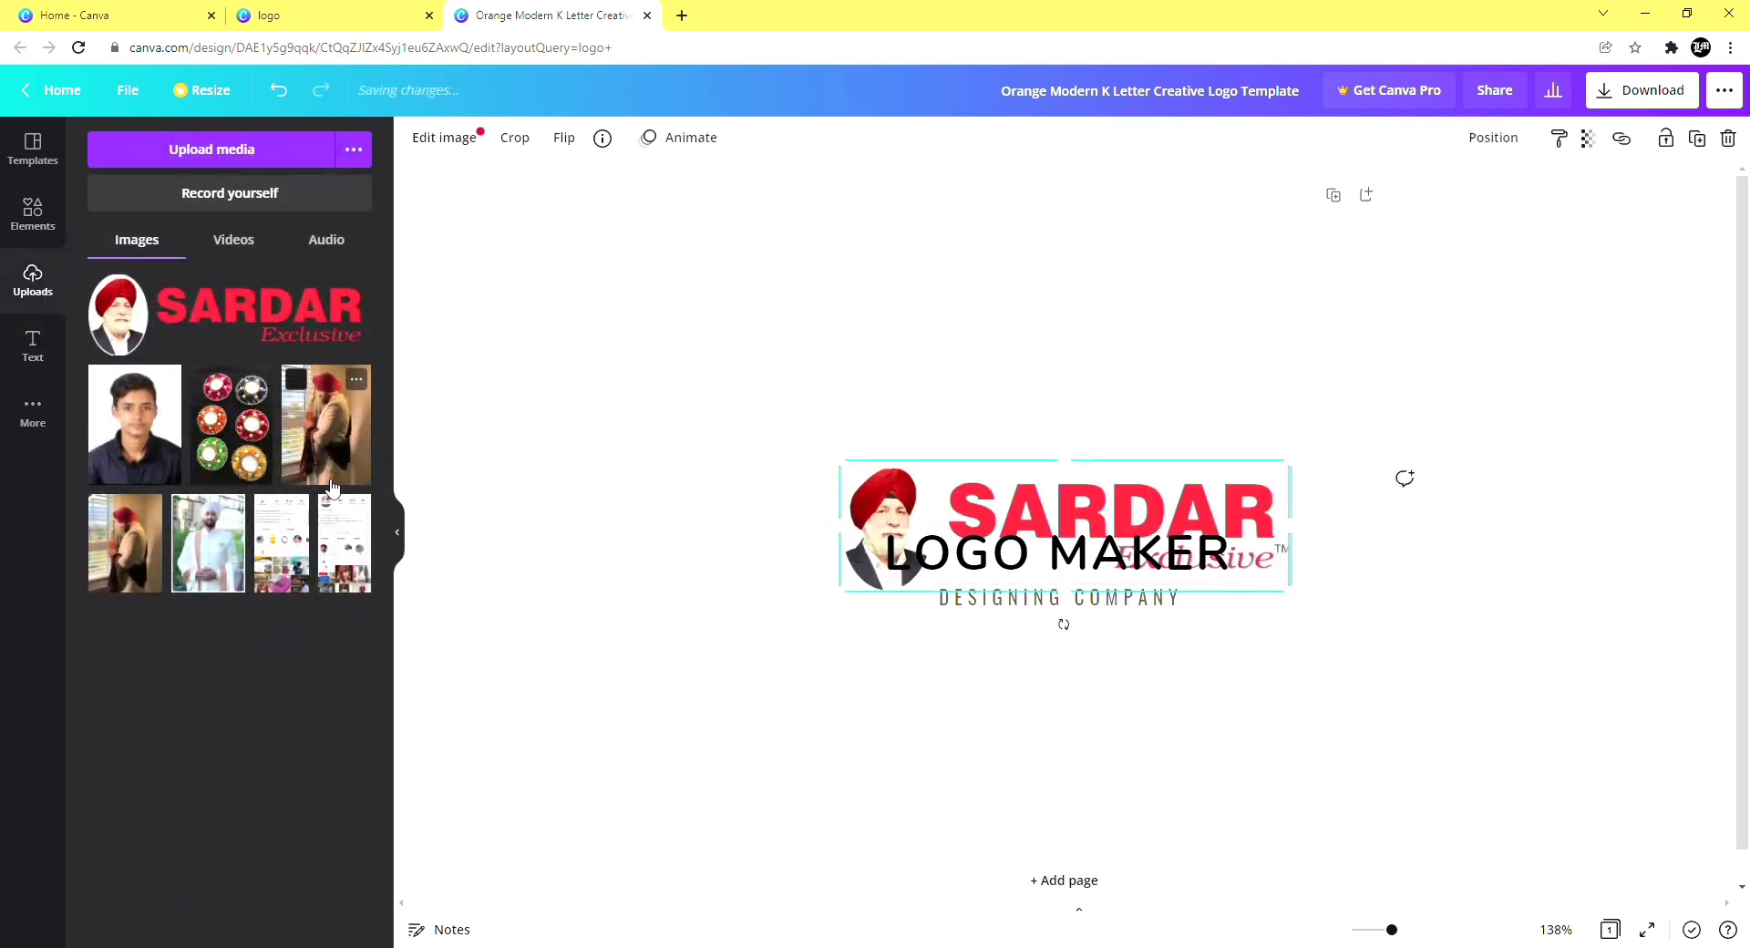
left_click_drag(1098, 507, 1095, 424)
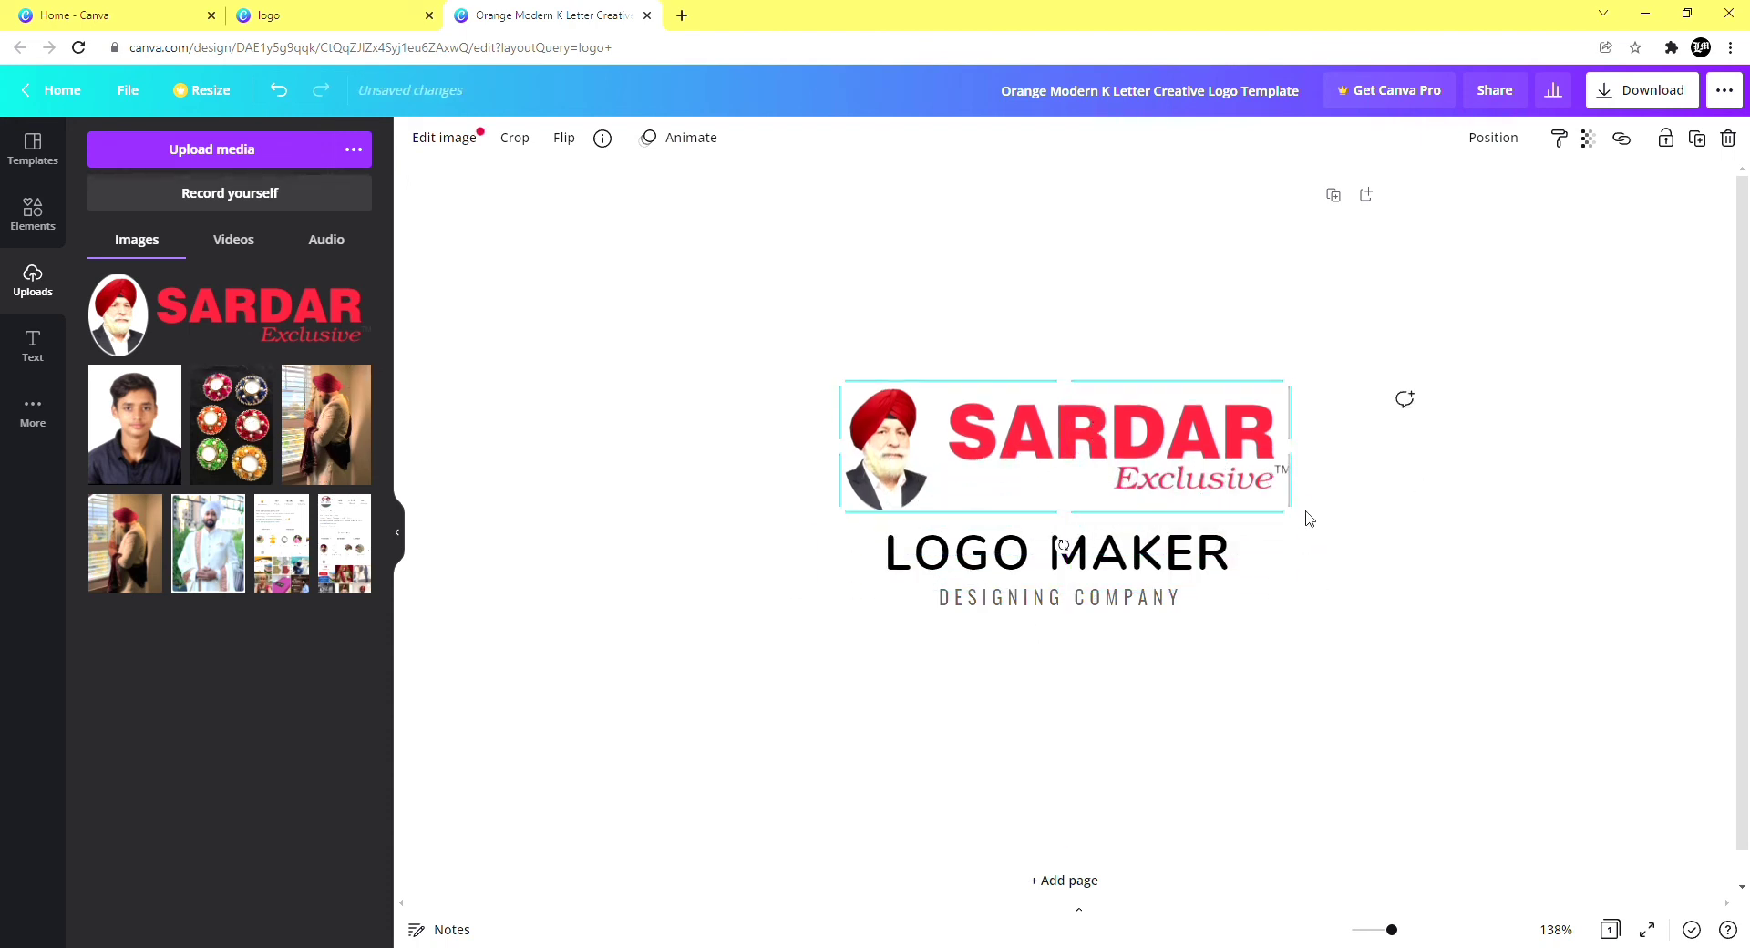
left_click_drag(1302, 523, 1254, 502)
left_click_drag(1072, 472, 1094, 495)
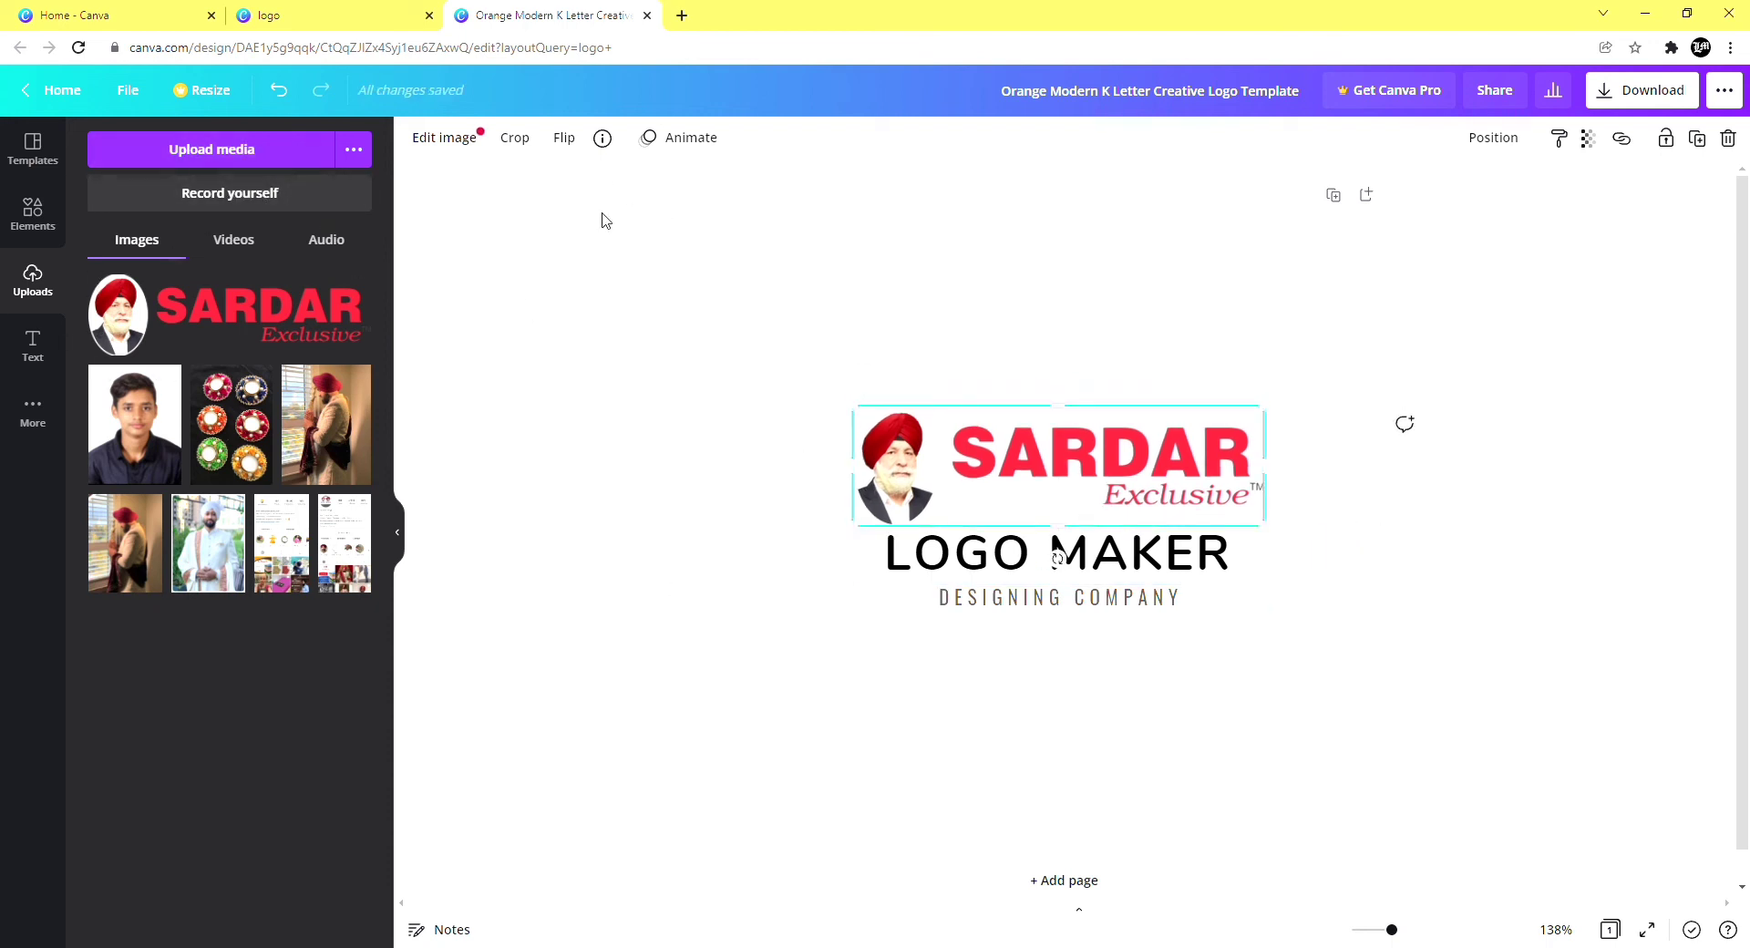
Crop the SARDAR Exclusive image down to the portrait alone, cutting away the red lettering.
left_click(516, 138)
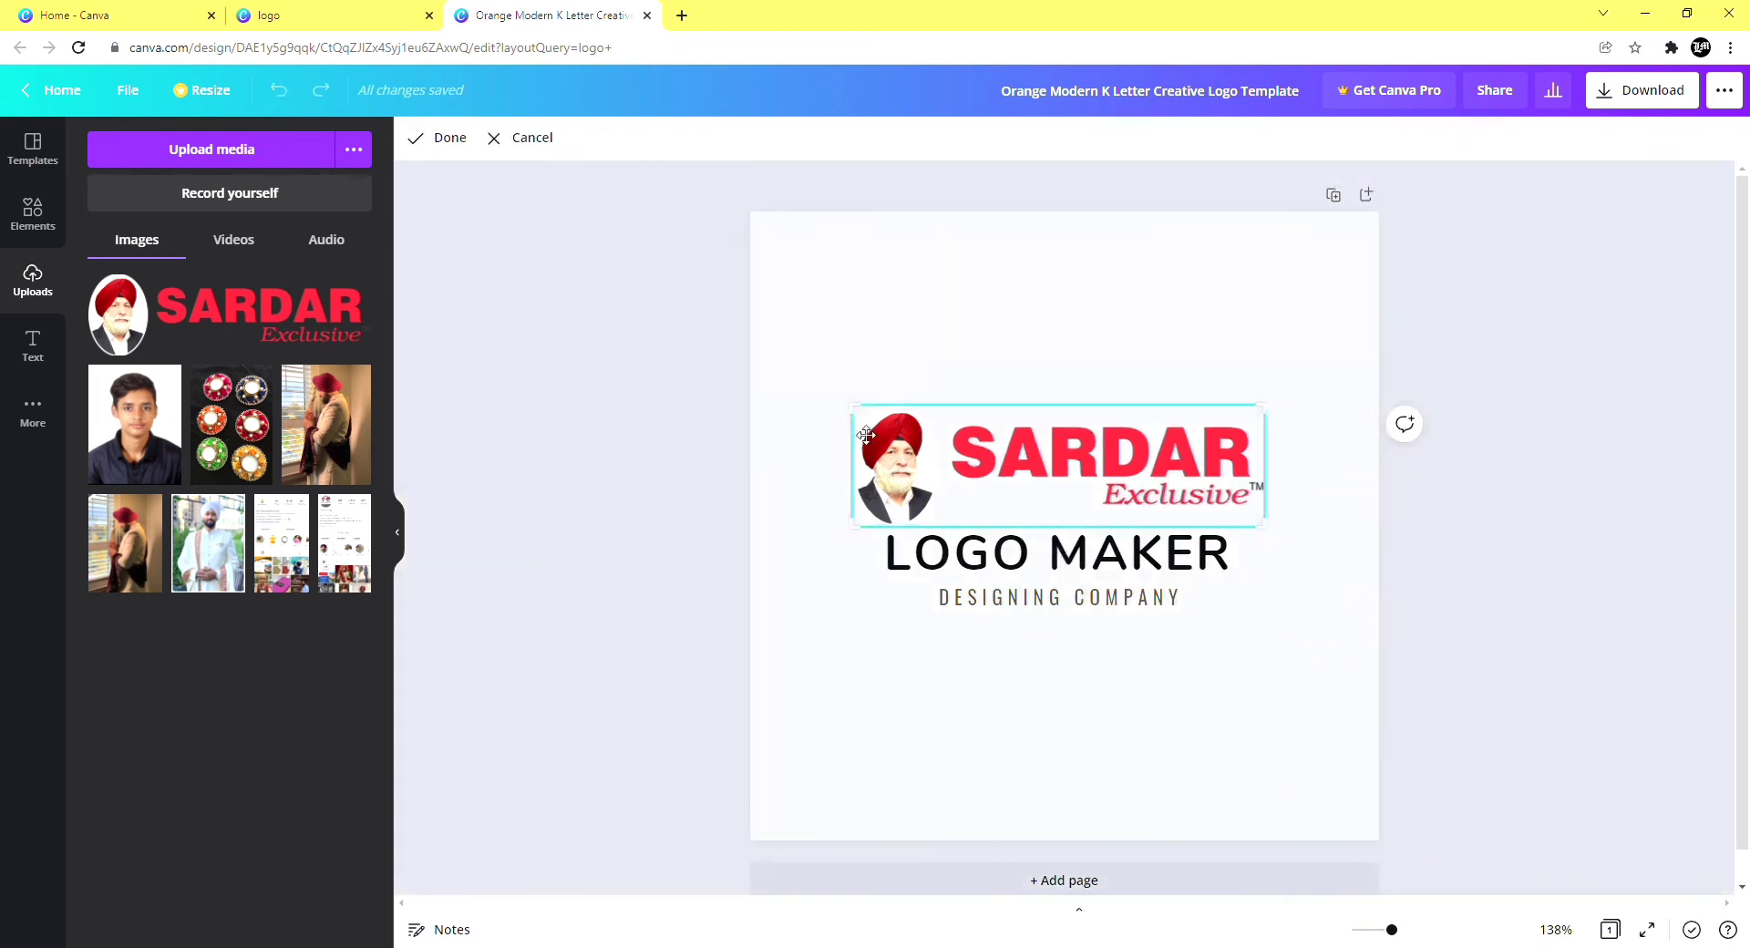
left_click_drag(886, 424, 797, 425)
left_click_drag(1266, 422, 833, 386)
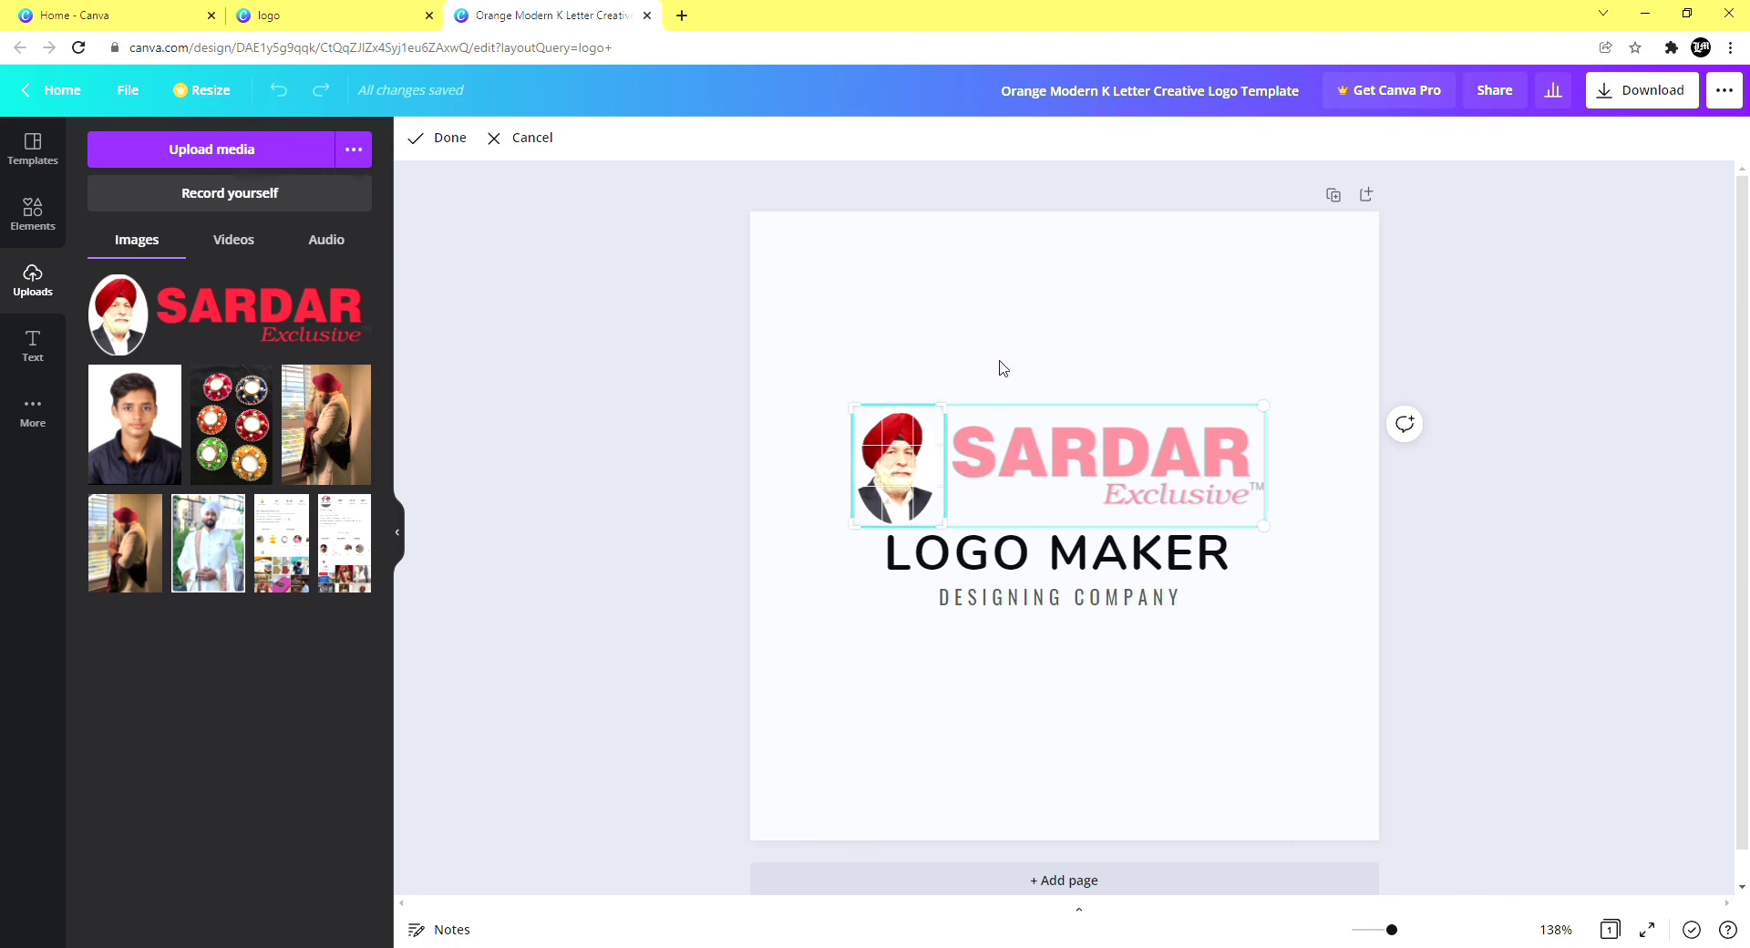
key("Return")
Enlarge the cropped portrait and centre it above LOGO MAKER, and move the DESIGNING COMPANY tagline slightly down.
left_click_drag(955, 540, 1008, 613)
left_click_drag(969, 484, 1091, 390)
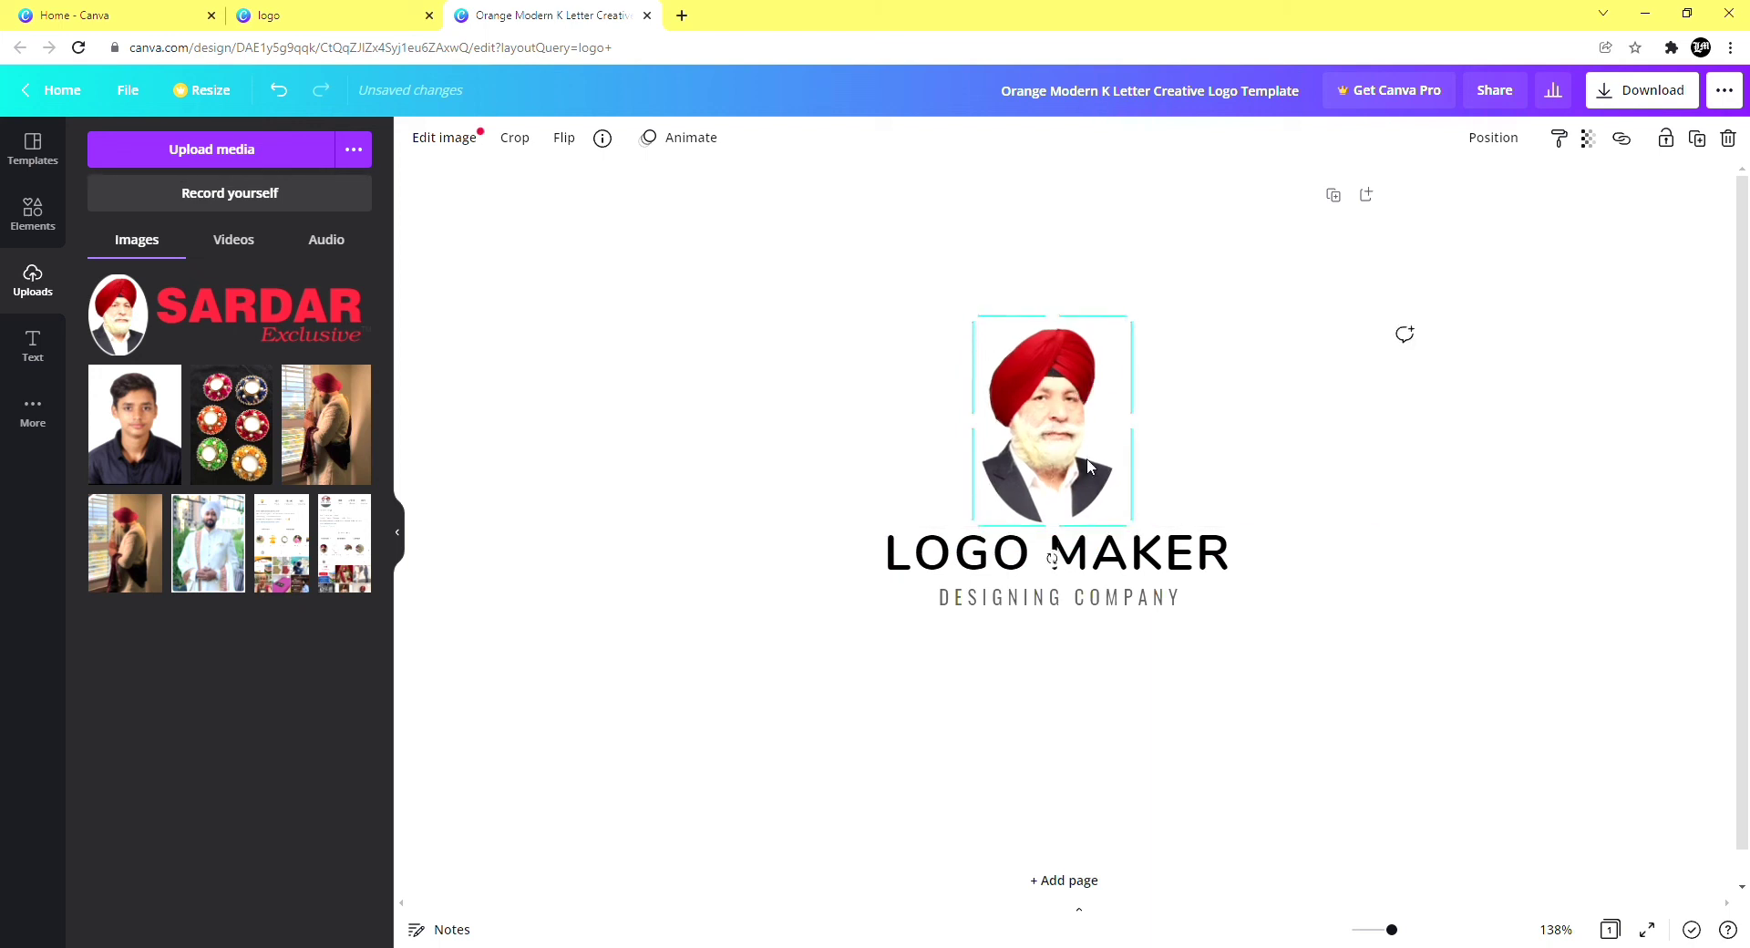
left_click(1141, 569)
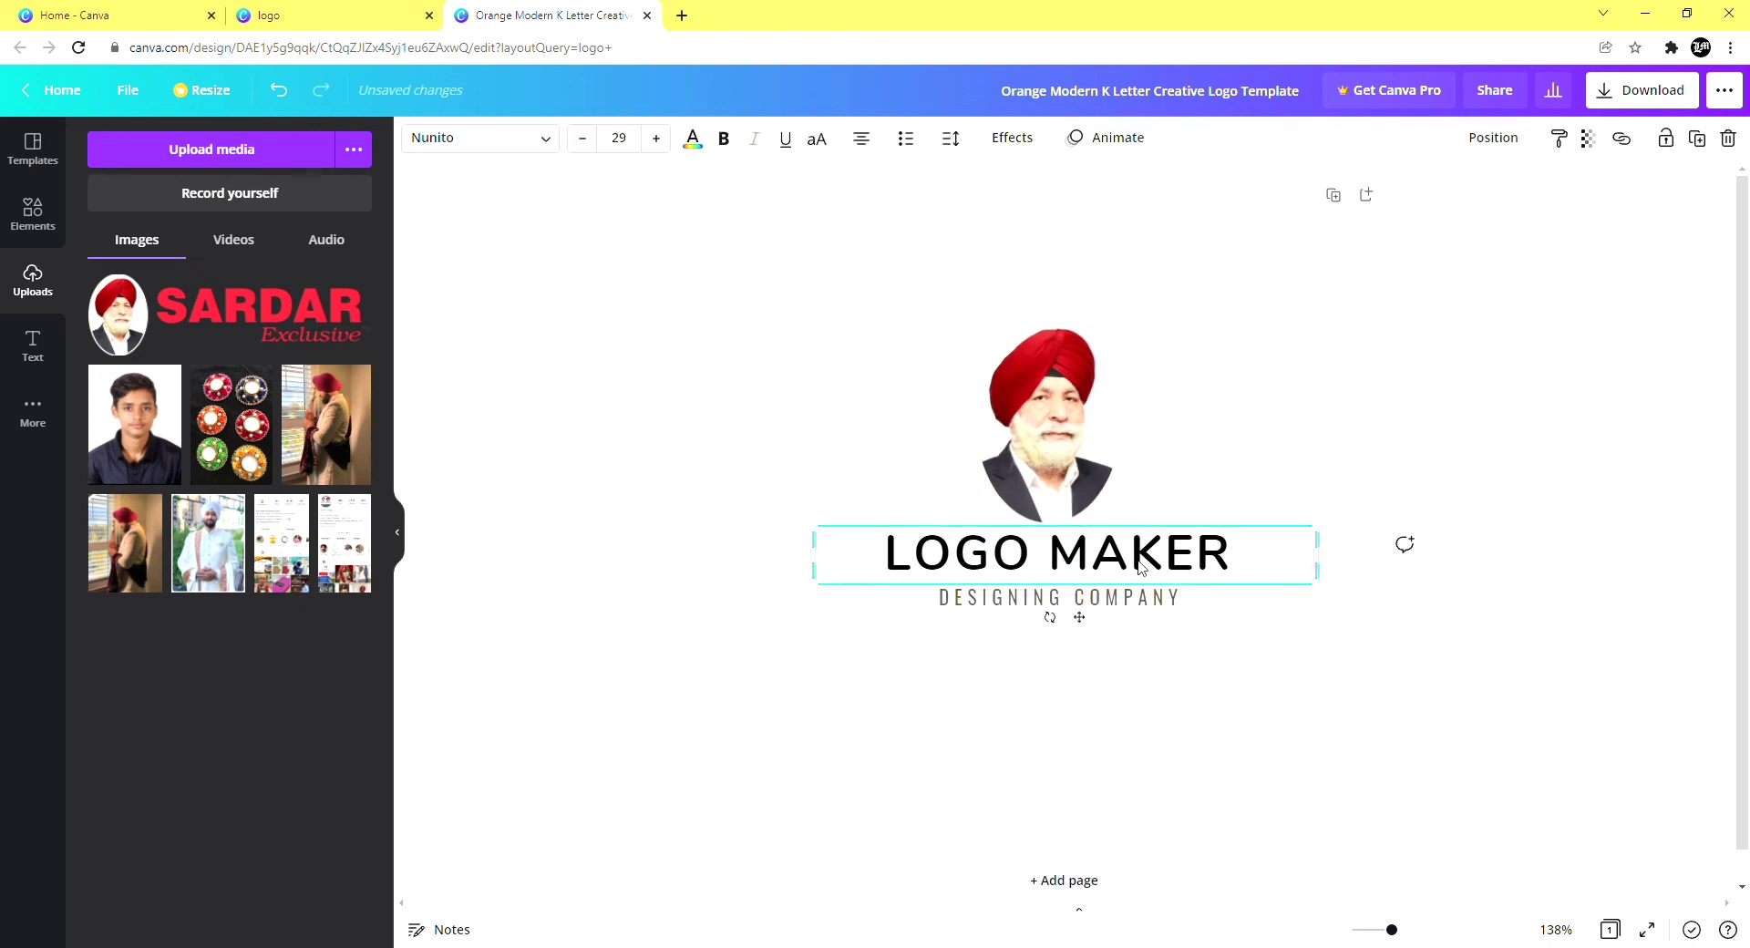
left_click_drag(1142, 569, 1092, 666)
Download the finished logo in PNG and JPG formats and dismiss the business card offer.
left_click(1685, 91)
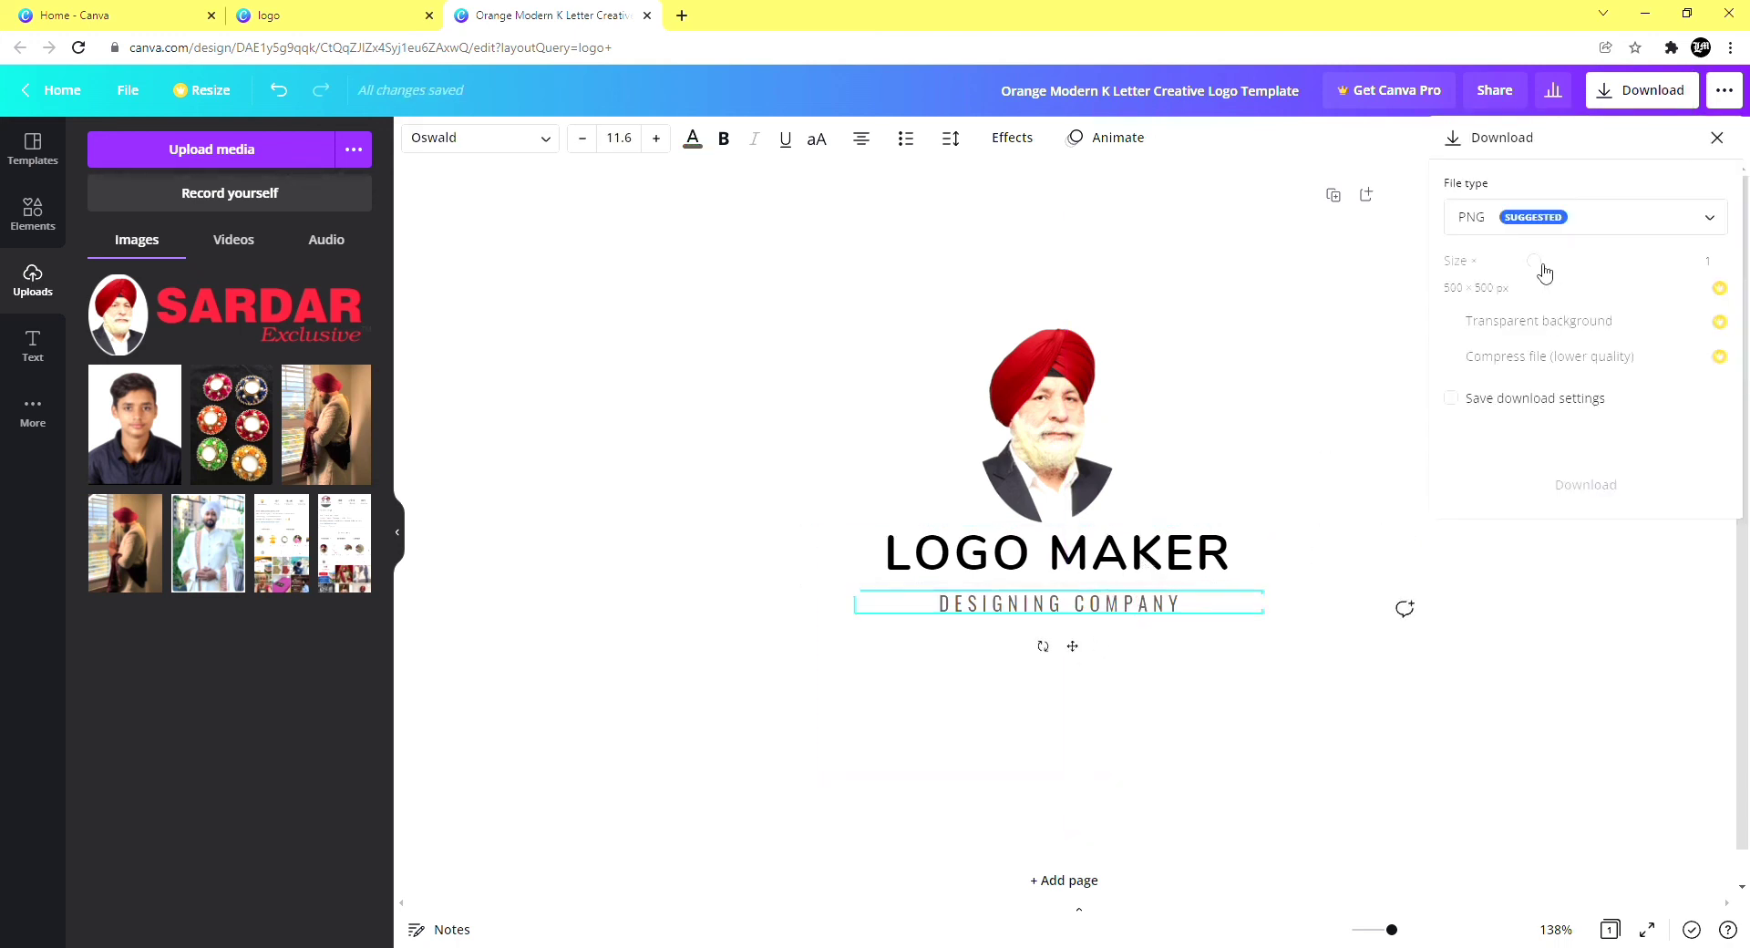
left_click(1610, 447)
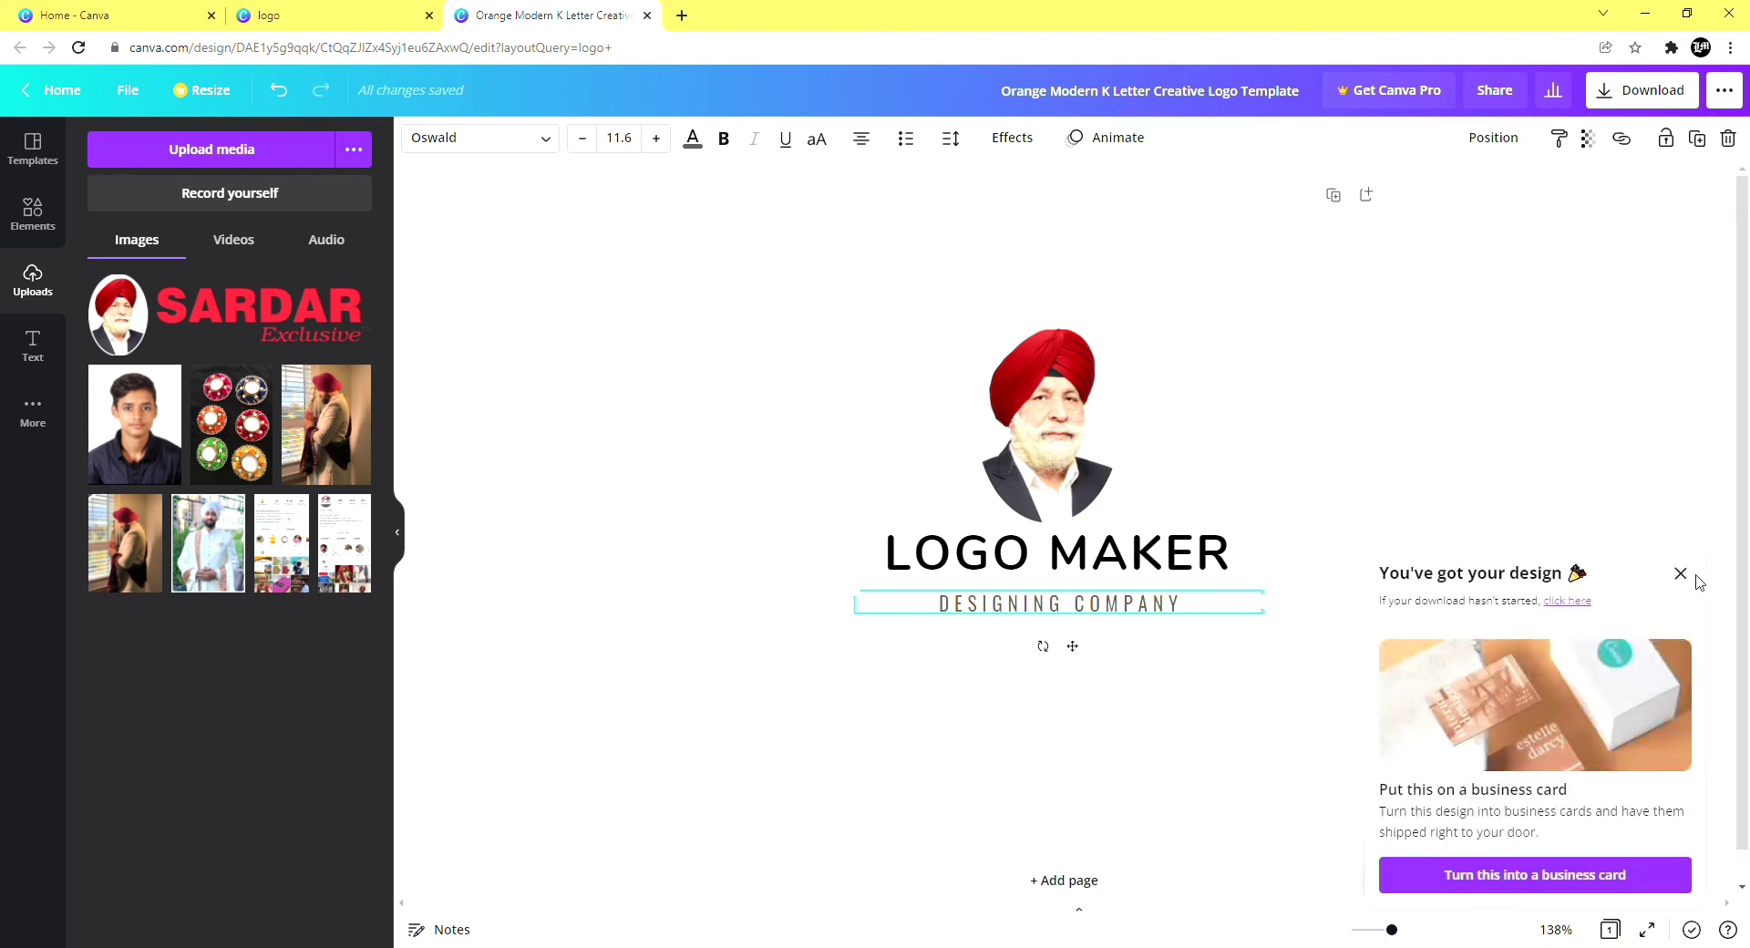
left_click(1680, 573)
left_click(91, 924)
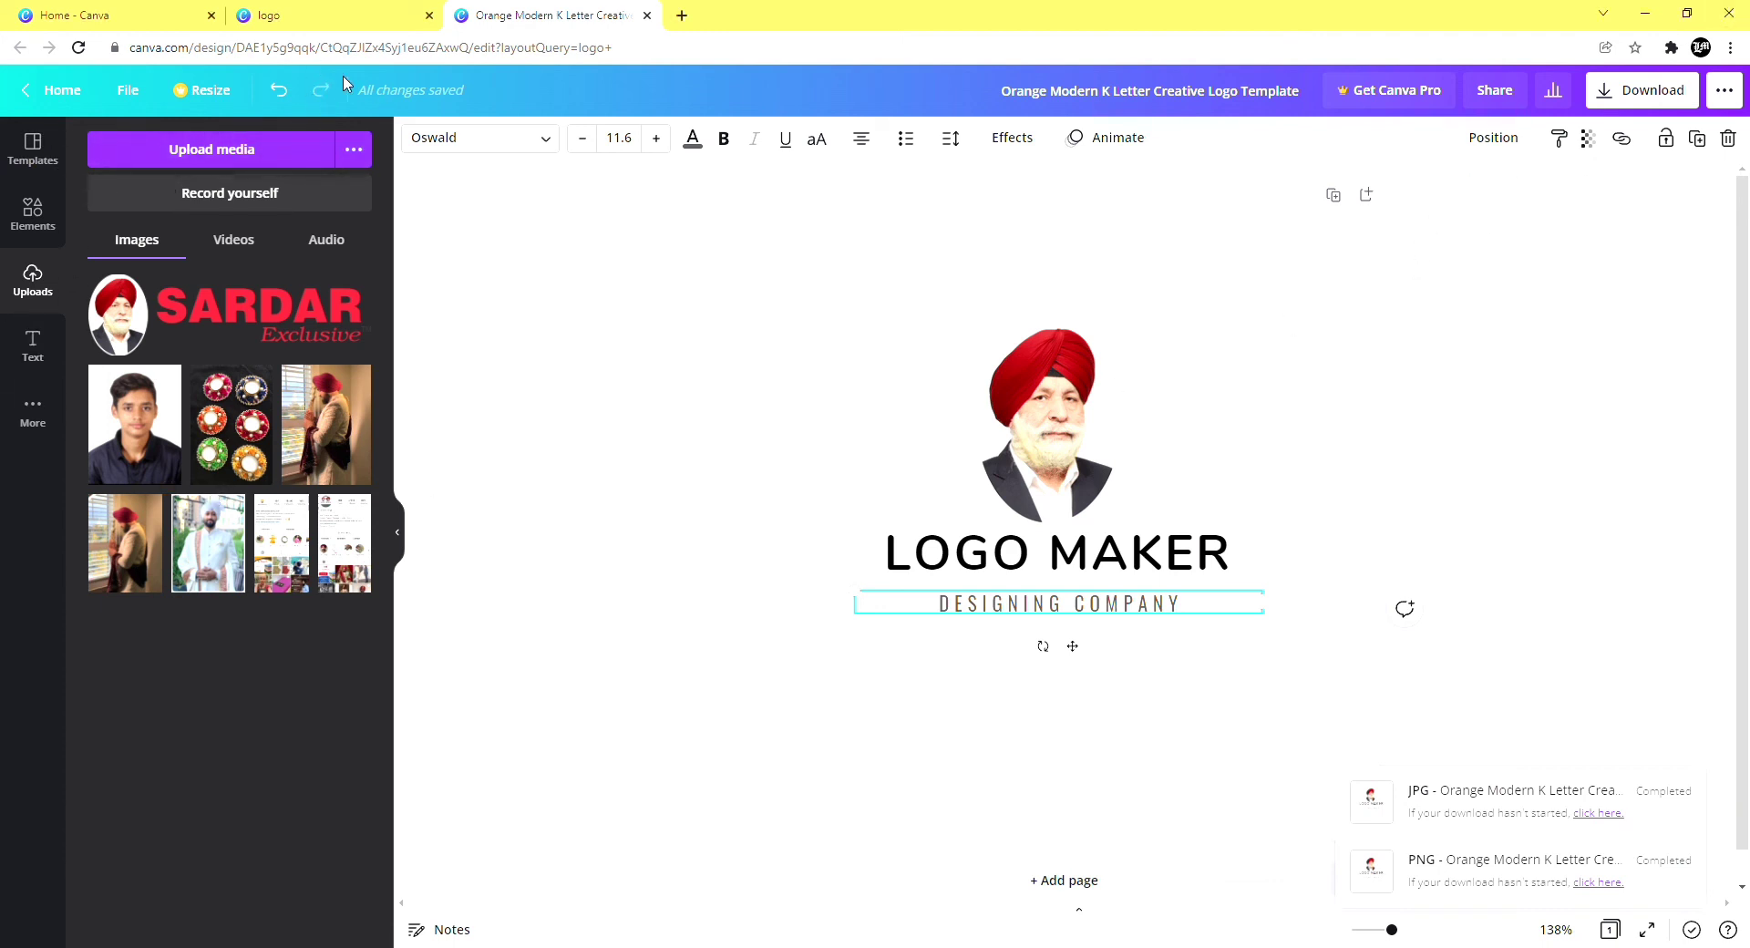
Return to the home page and look through the recent designs, all designs, shared items and folders.
left_click(54, 89)
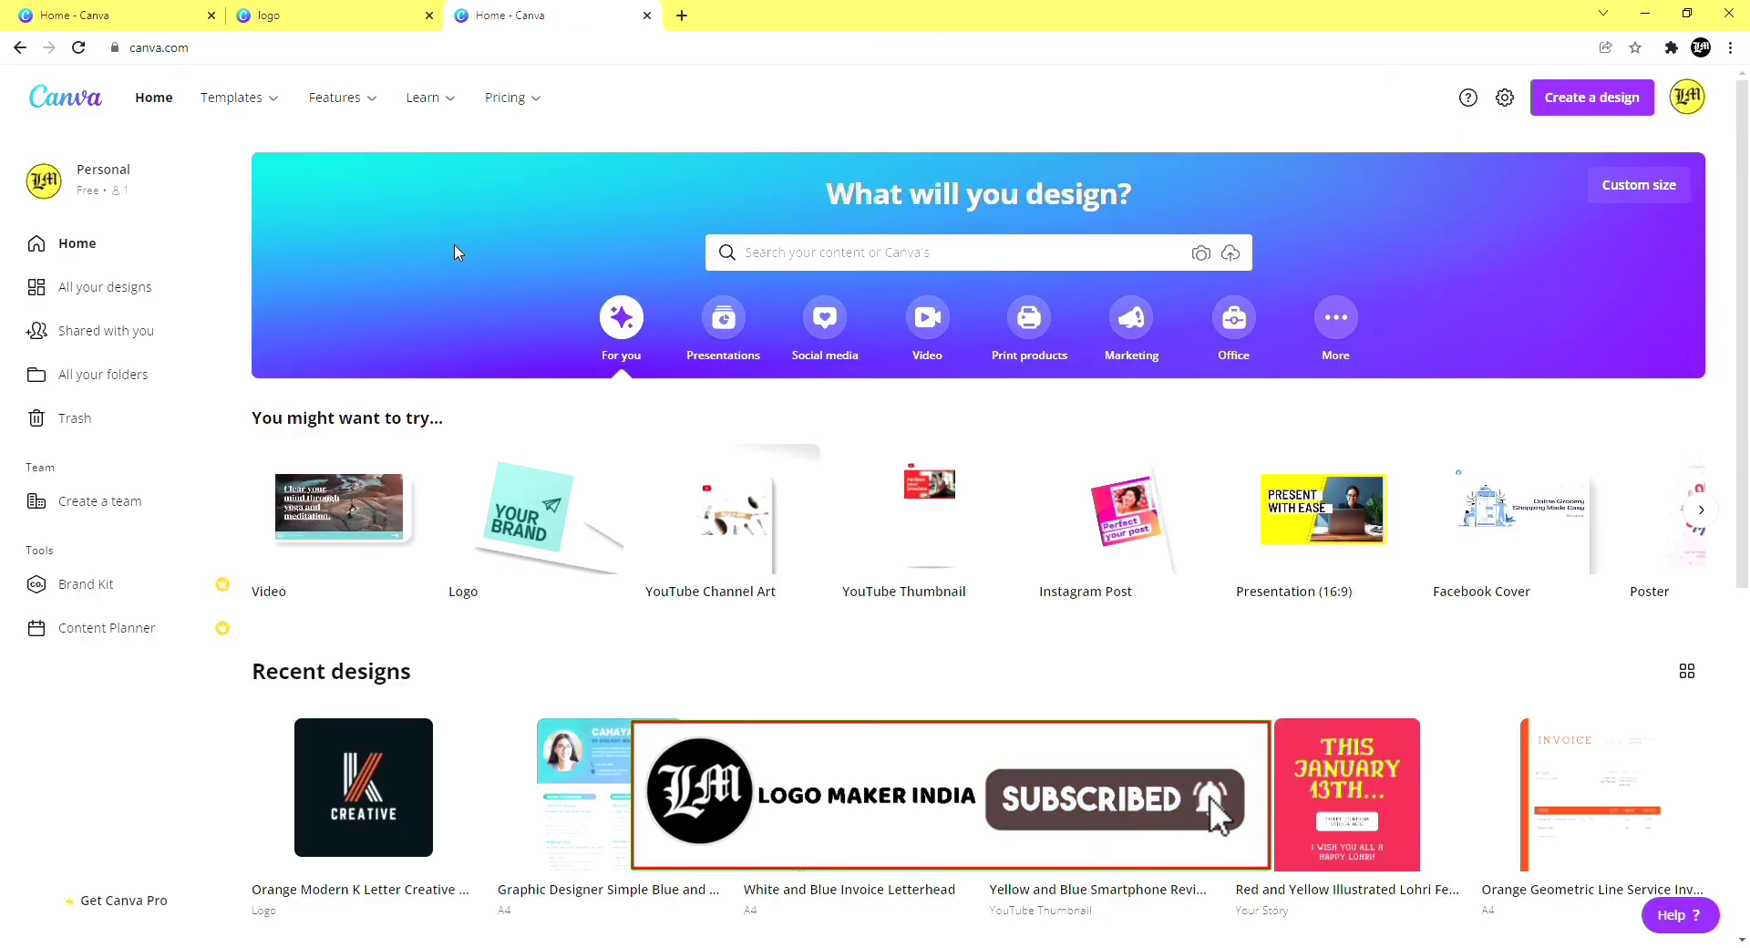
scroll(713, 334, "down", 6)
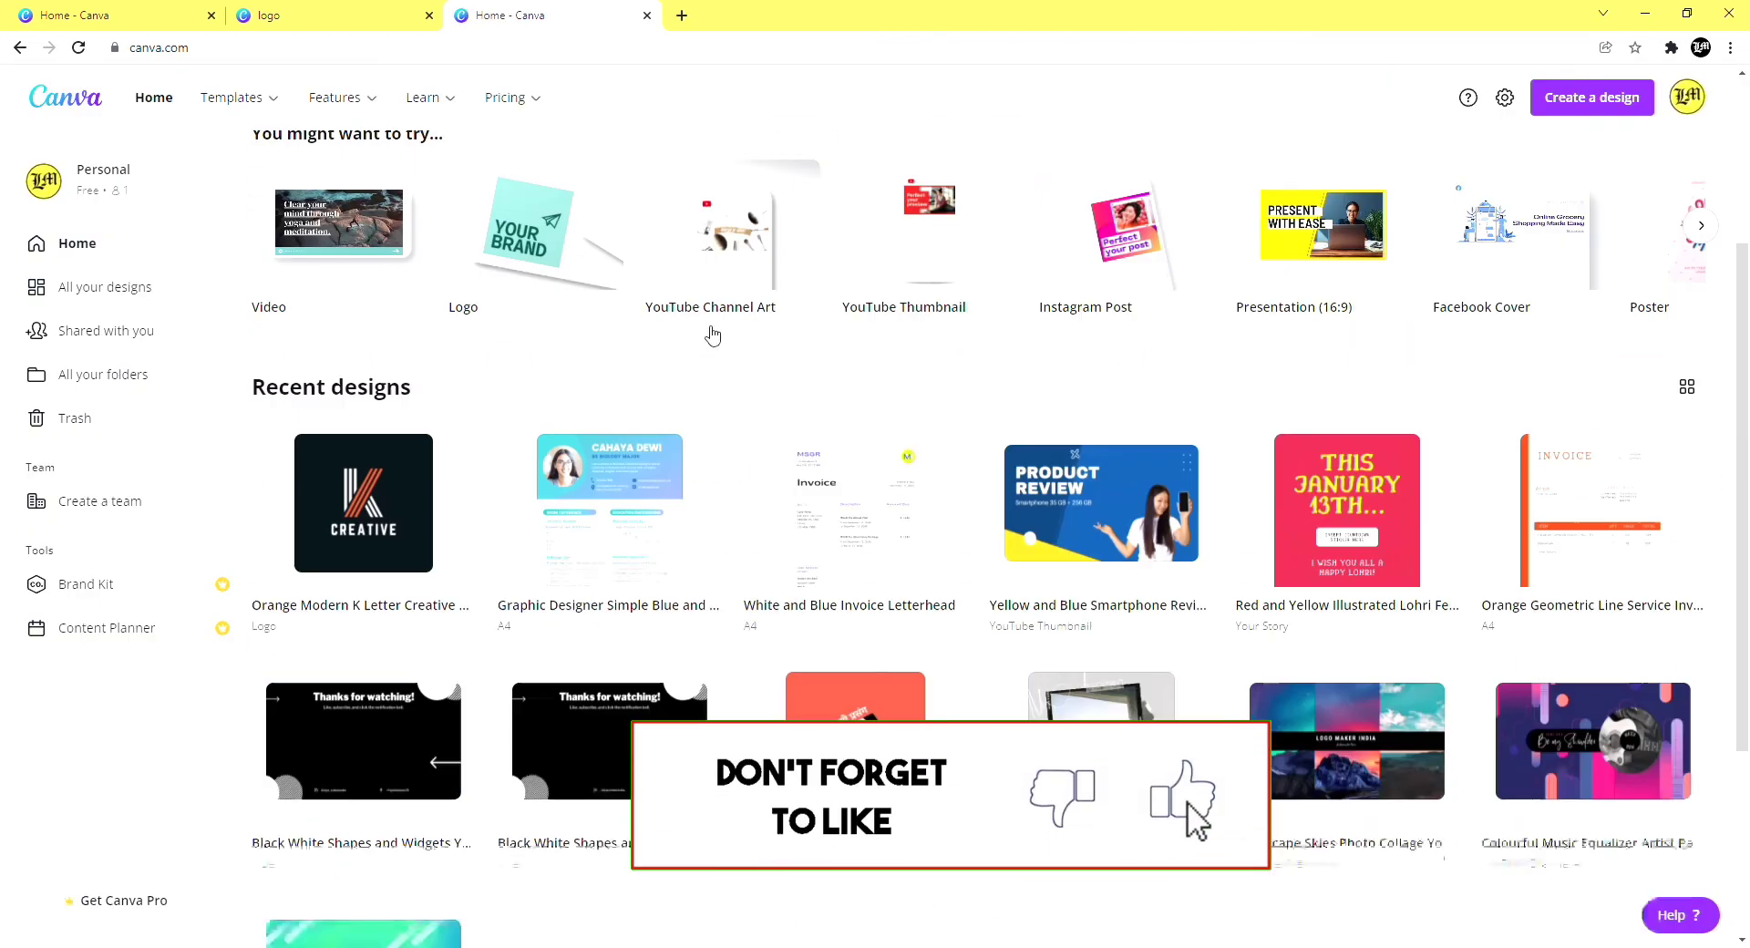
scroll(713, 334, "down", 10)
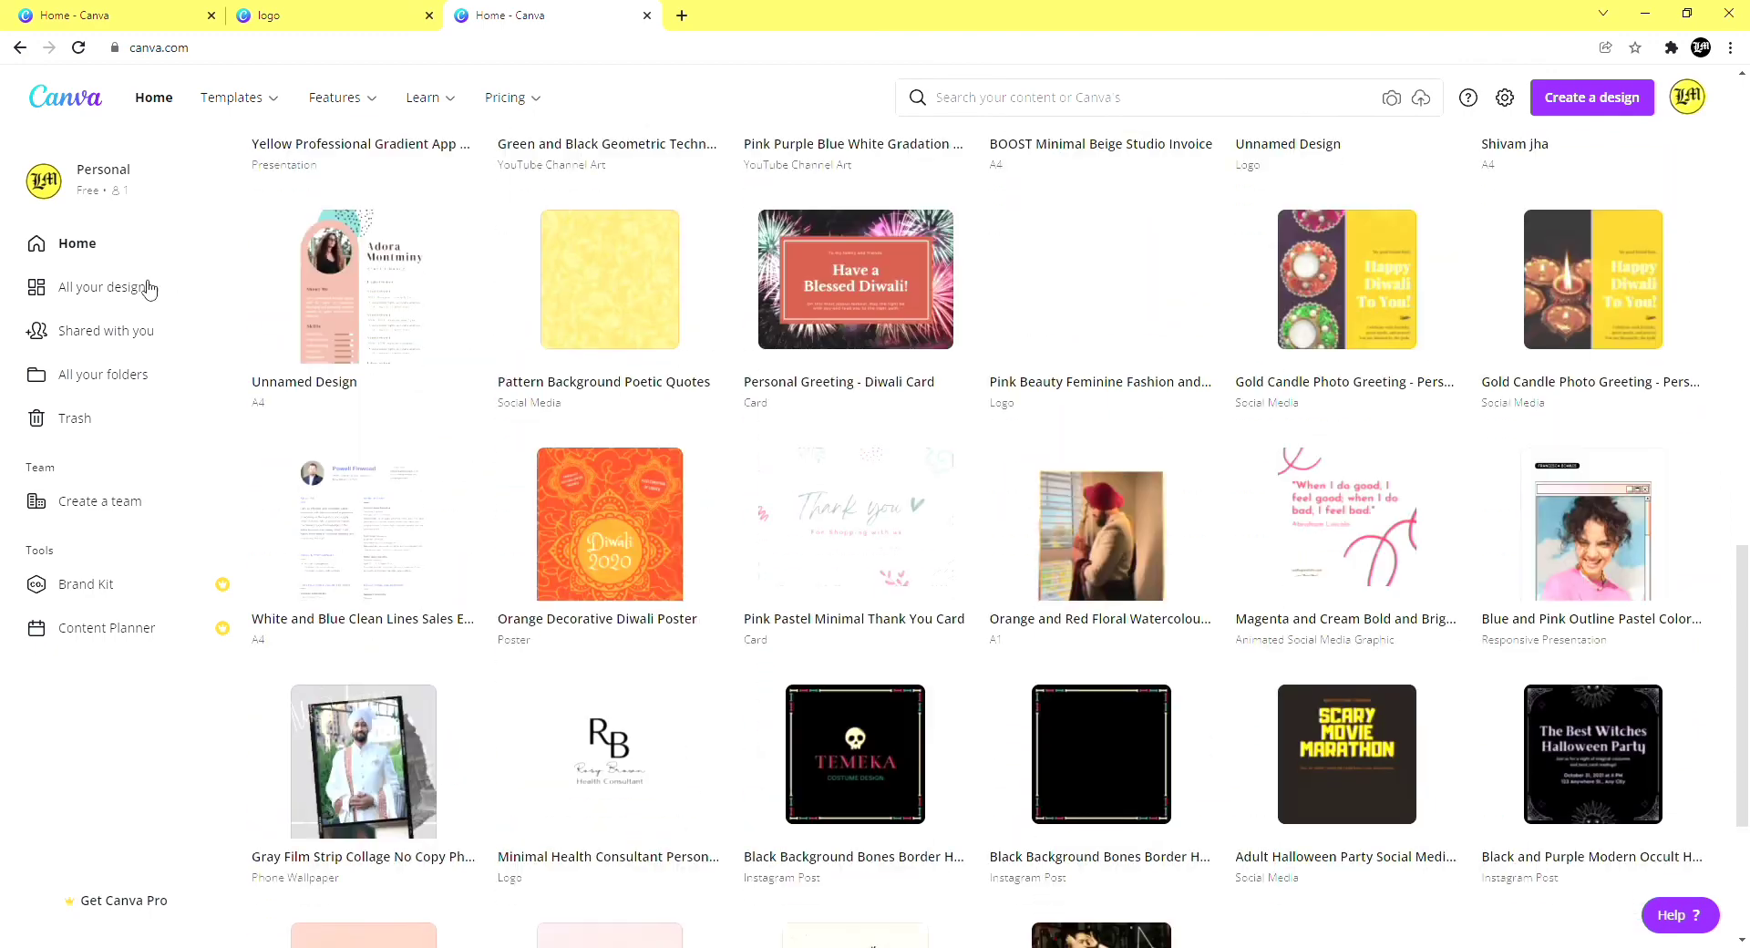
left_click(146, 287)
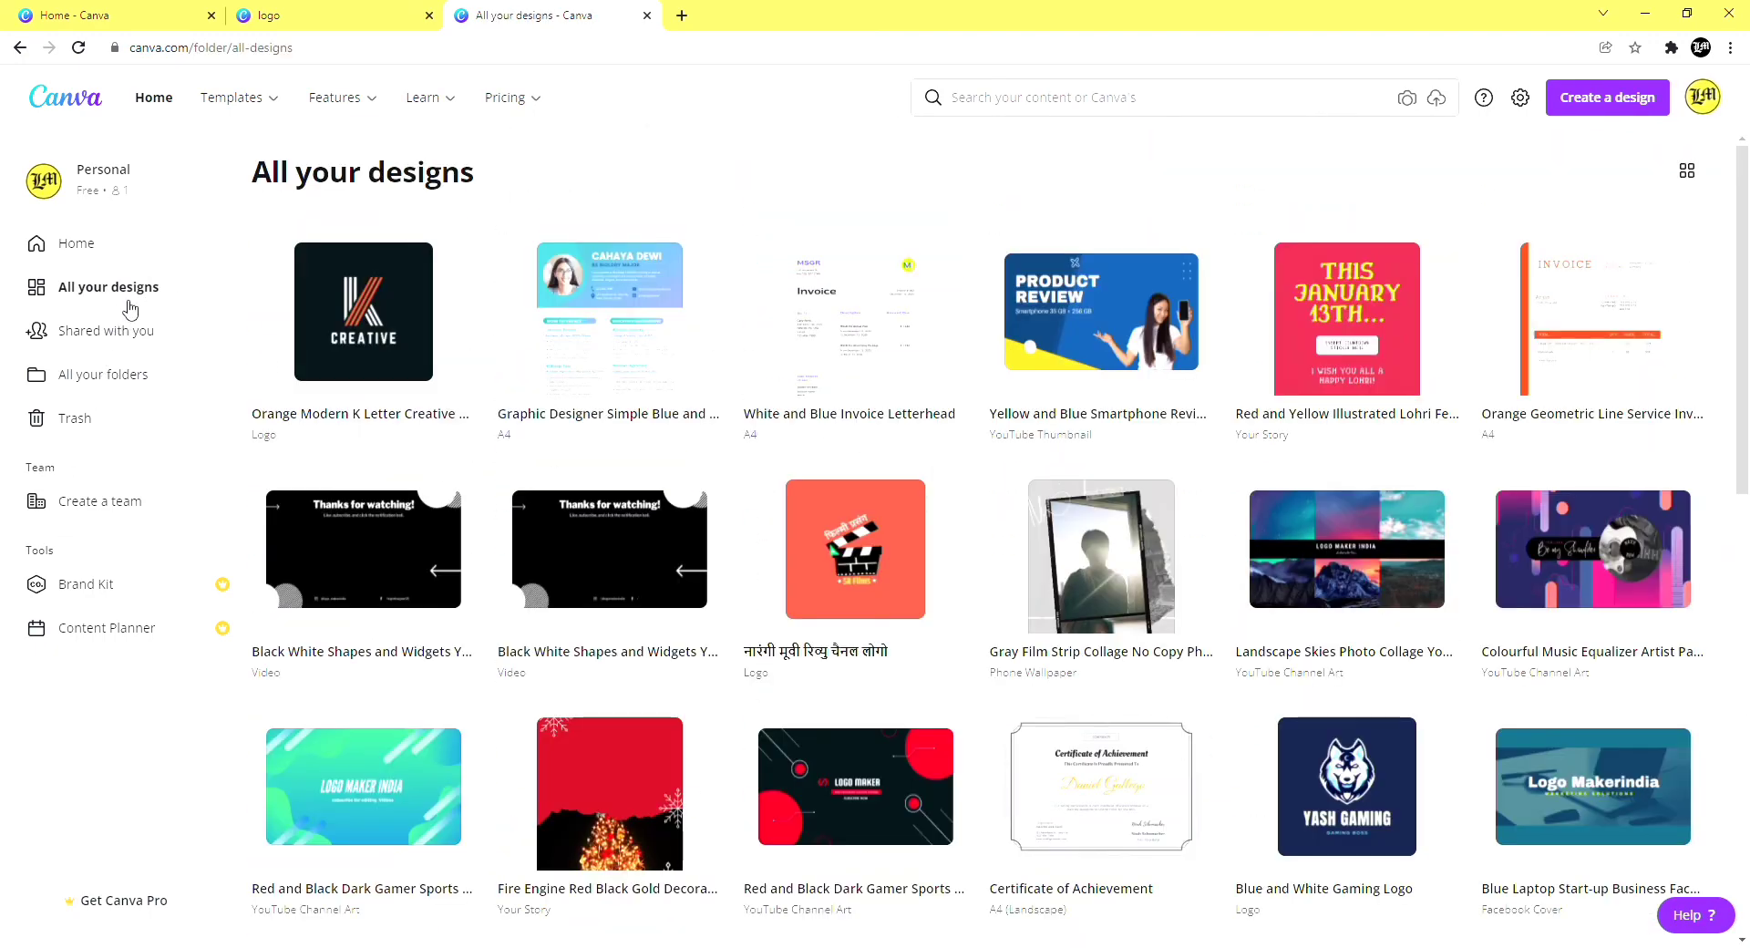
left_click(132, 331)
left_click(136, 397)
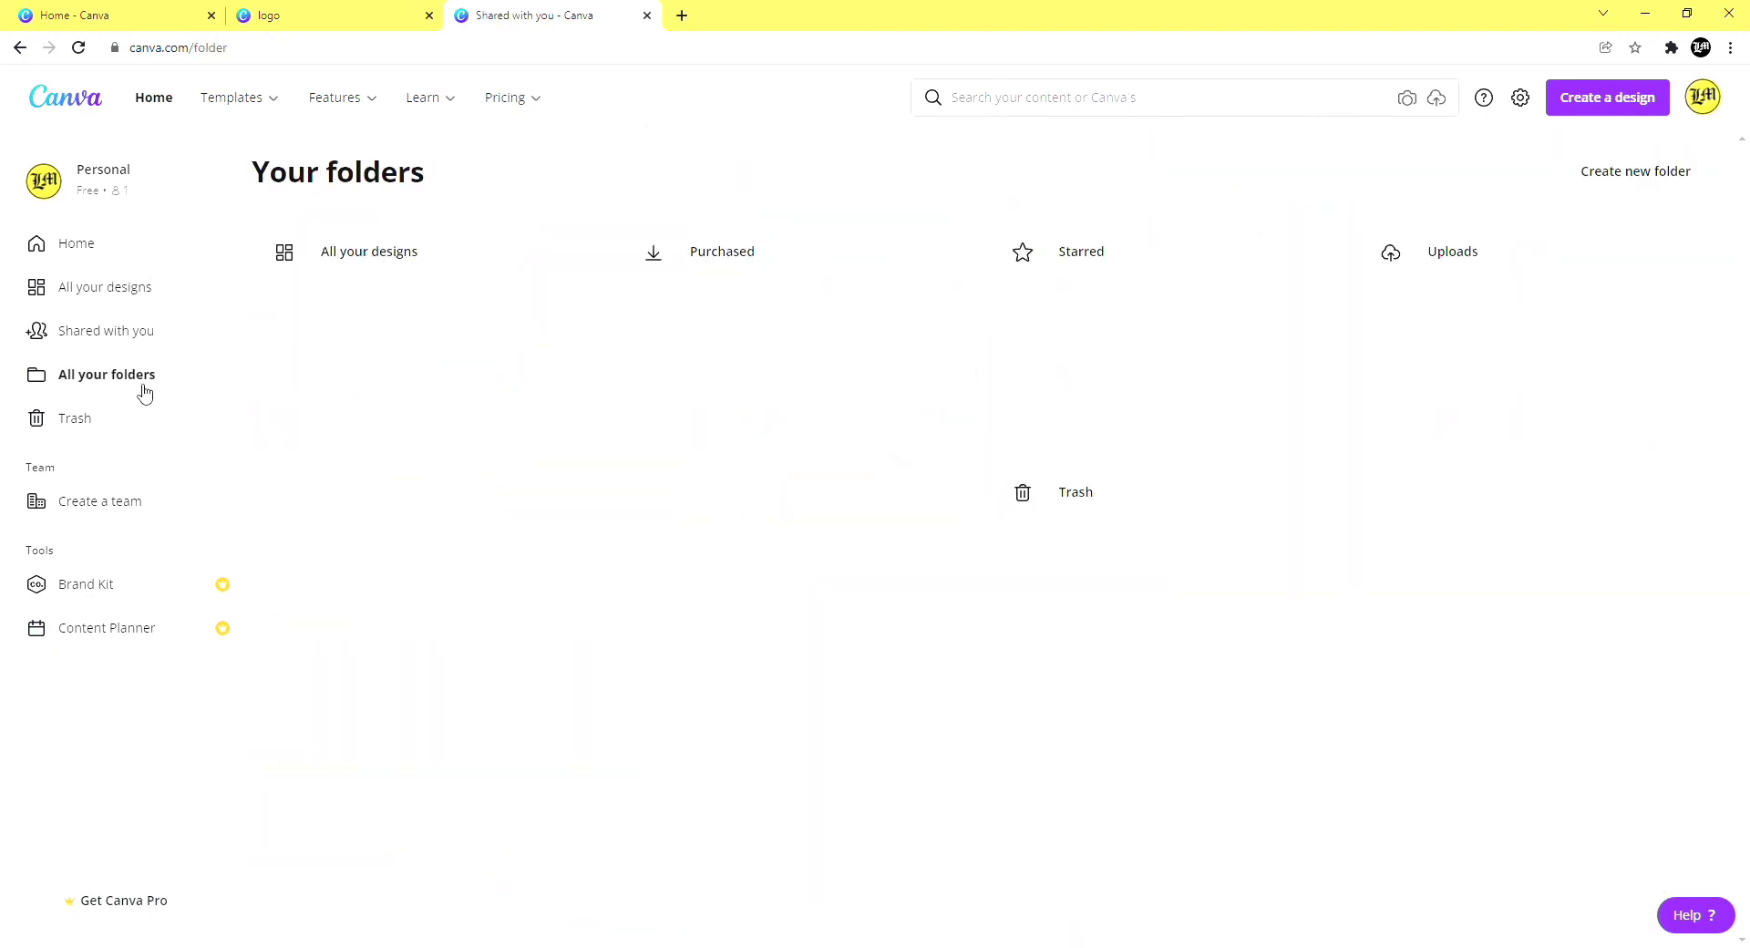